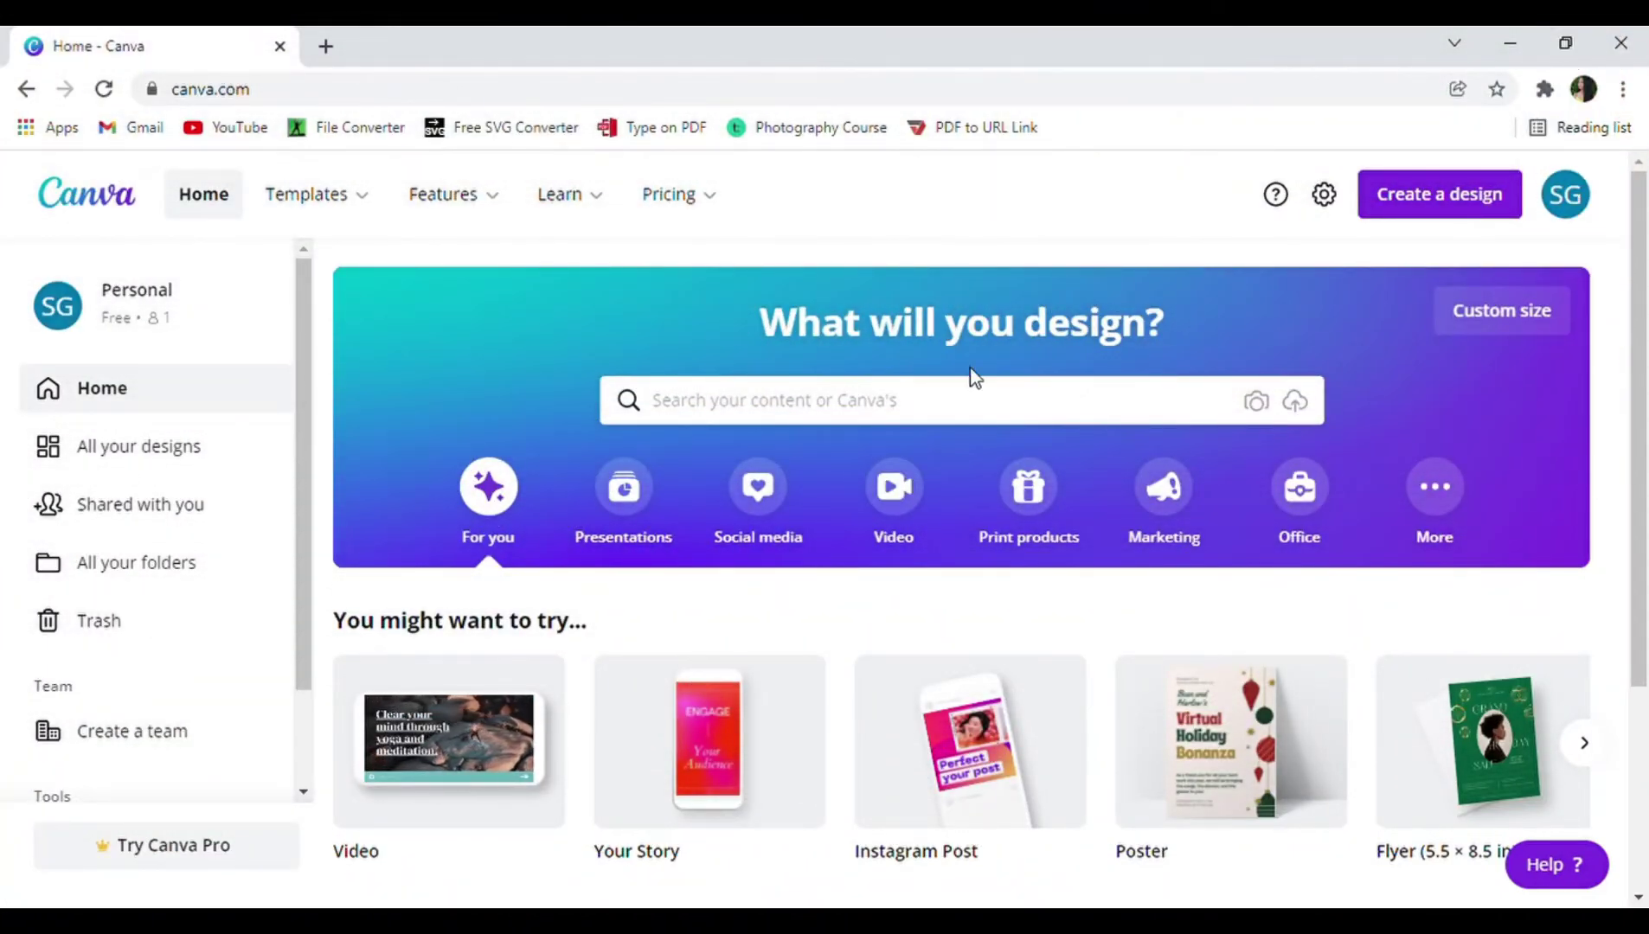
Create a blank US Letter Planner design from a 'planner' search.
click(998, 411)
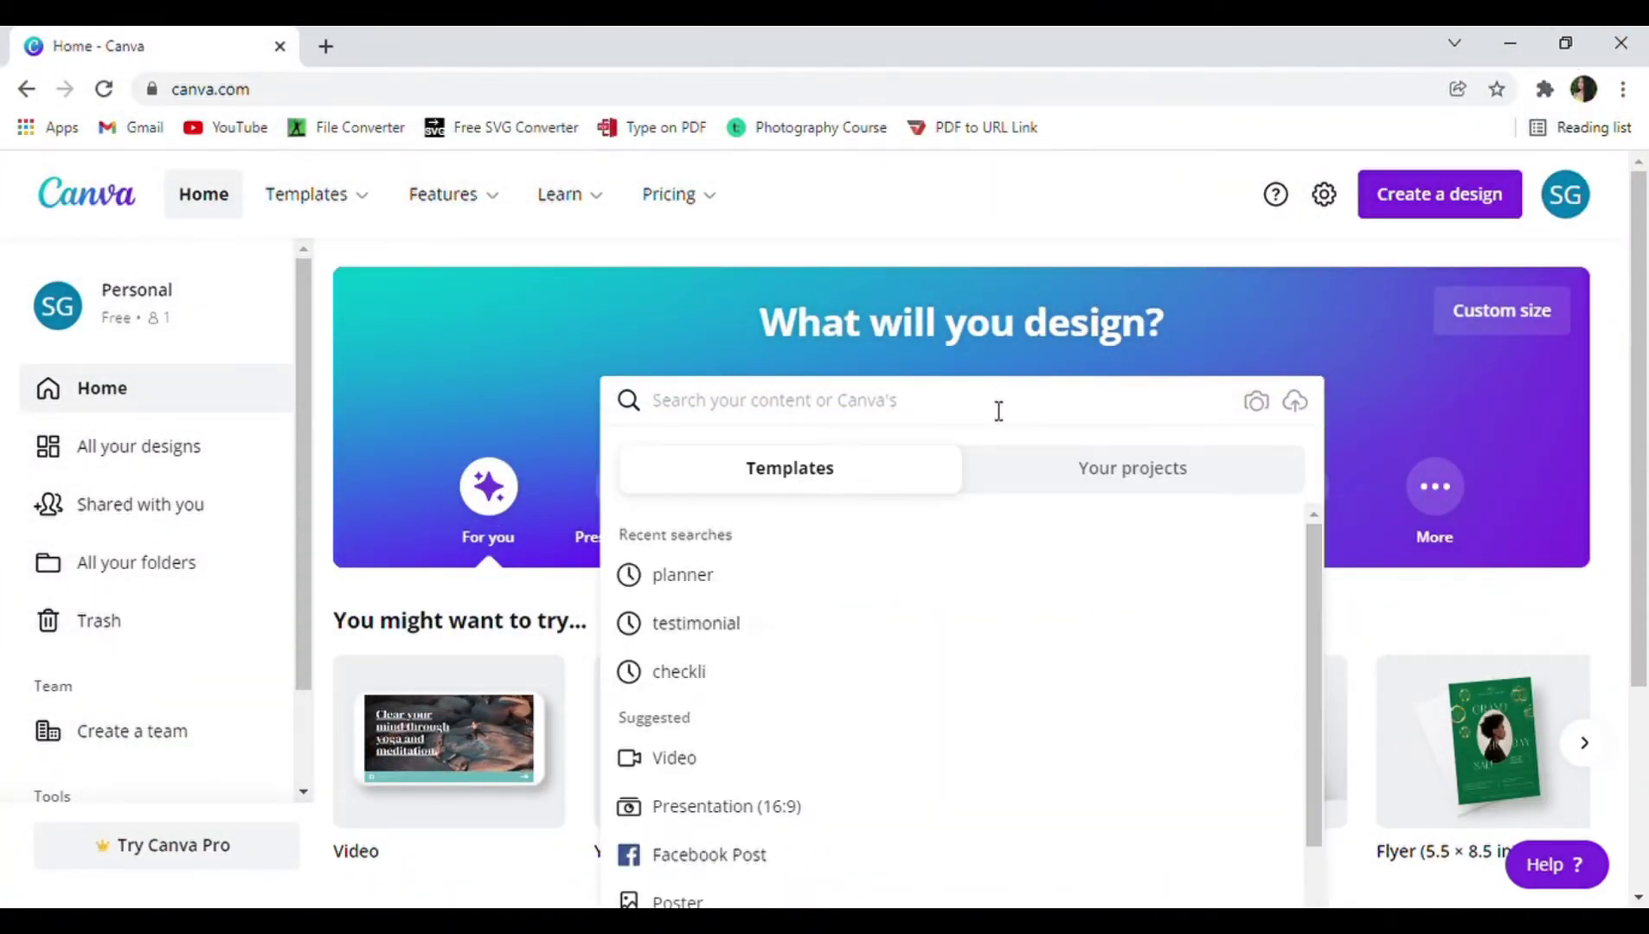
text(pla)
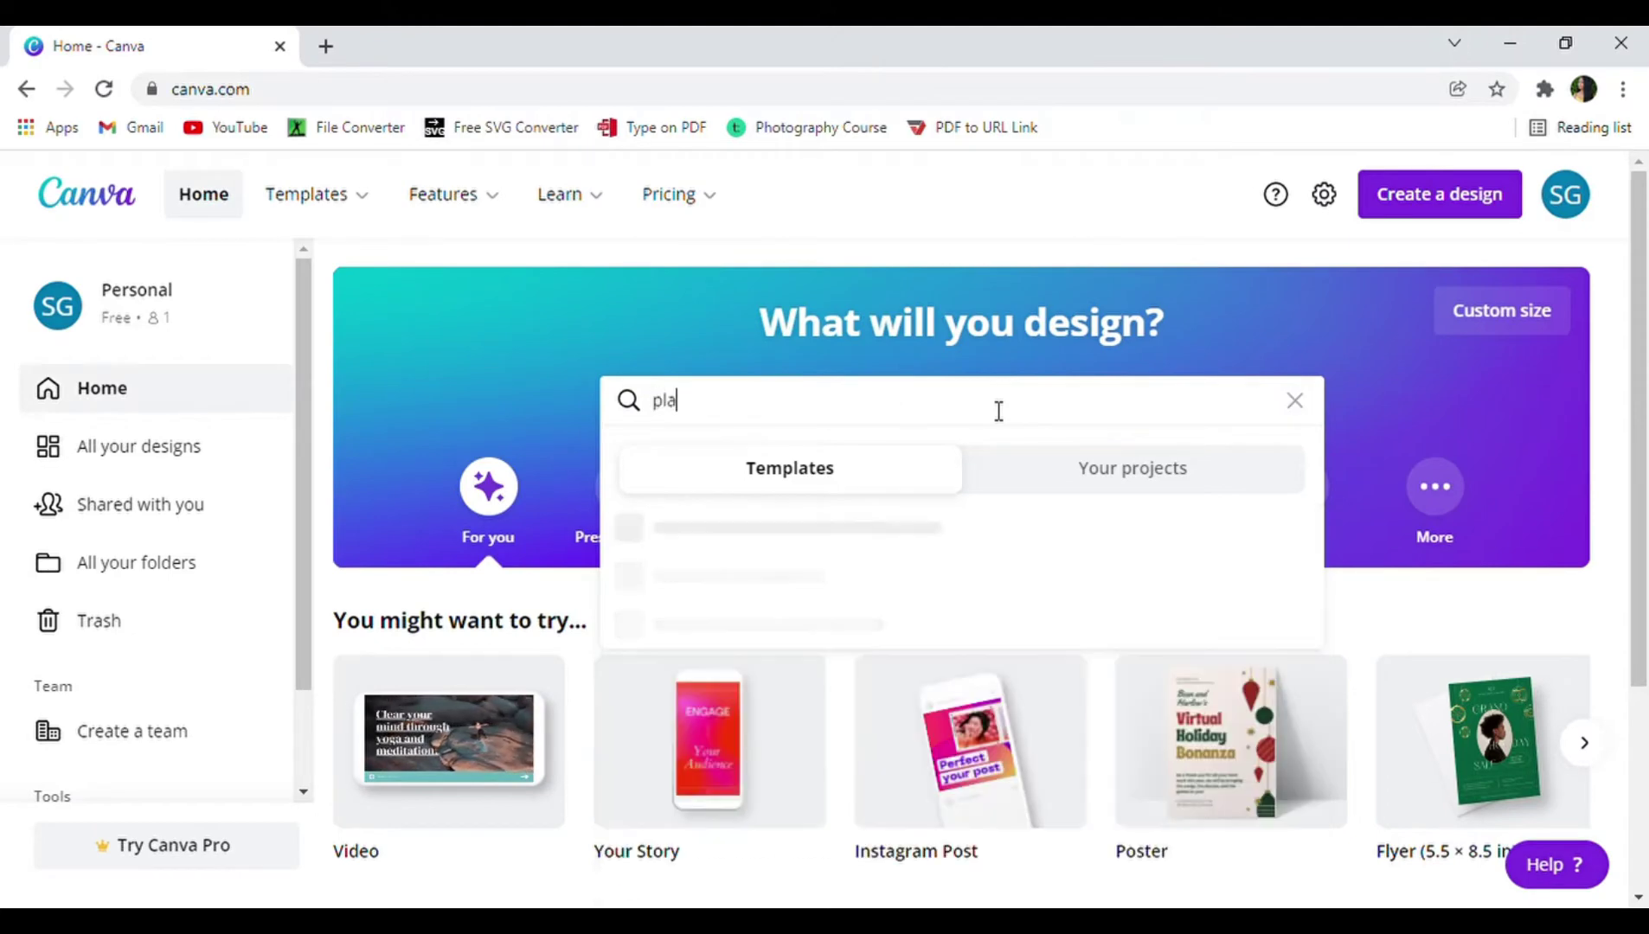
text(nner)
key(Return)
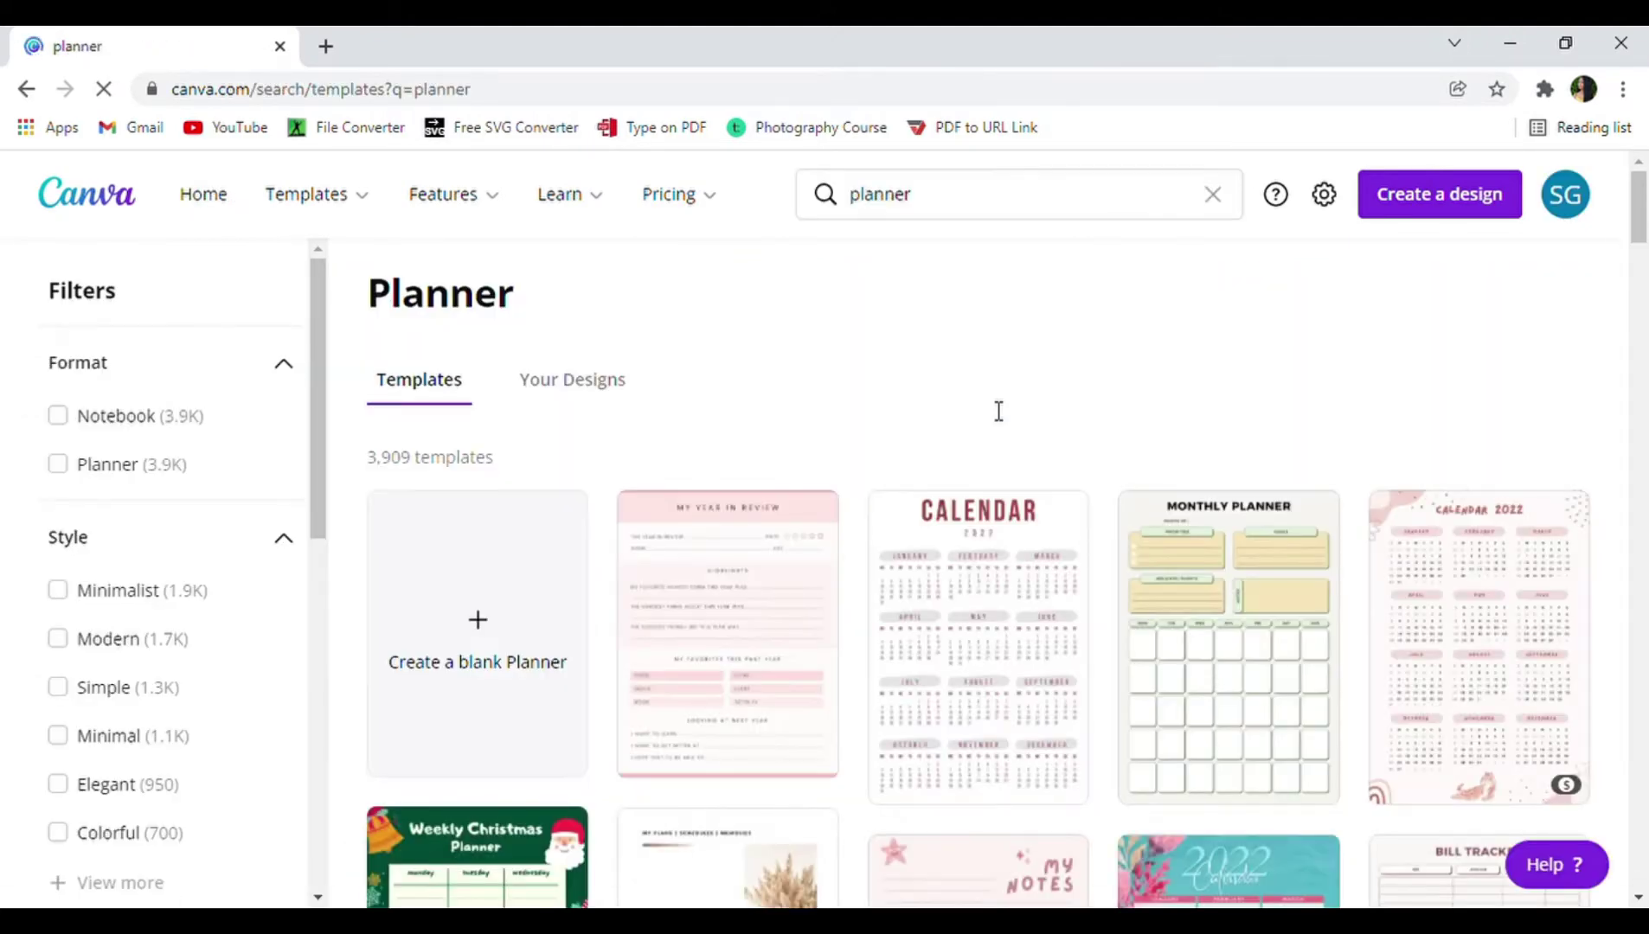
click(493, 705)
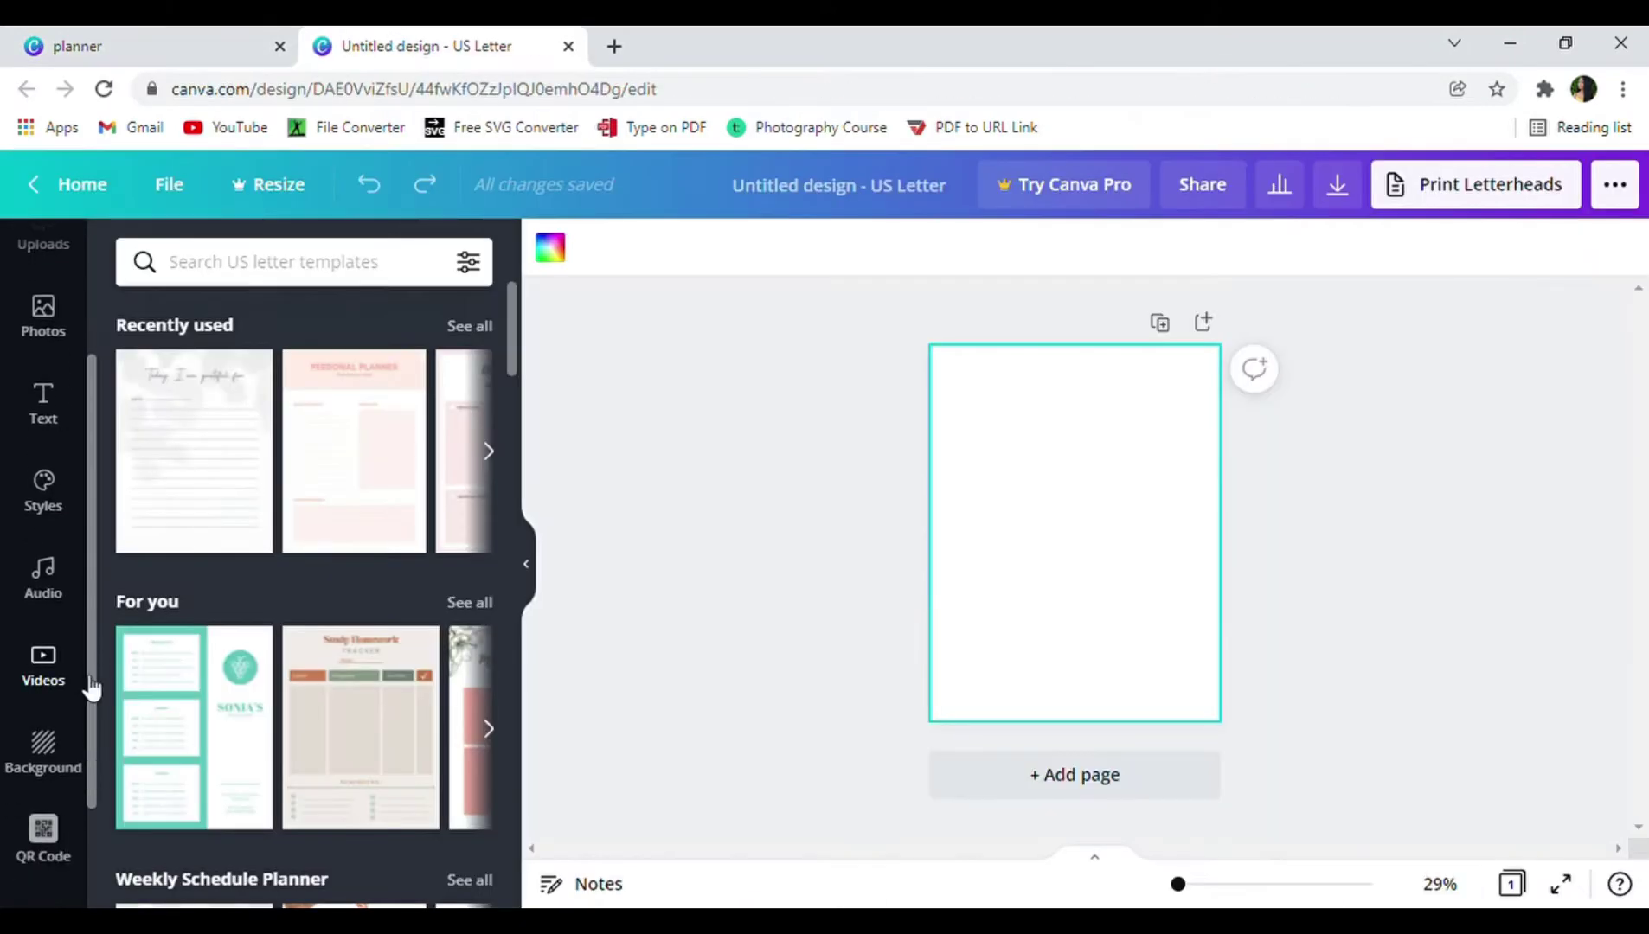
Apply the light green striped background found by searching 'green background'.
click(43, 745)
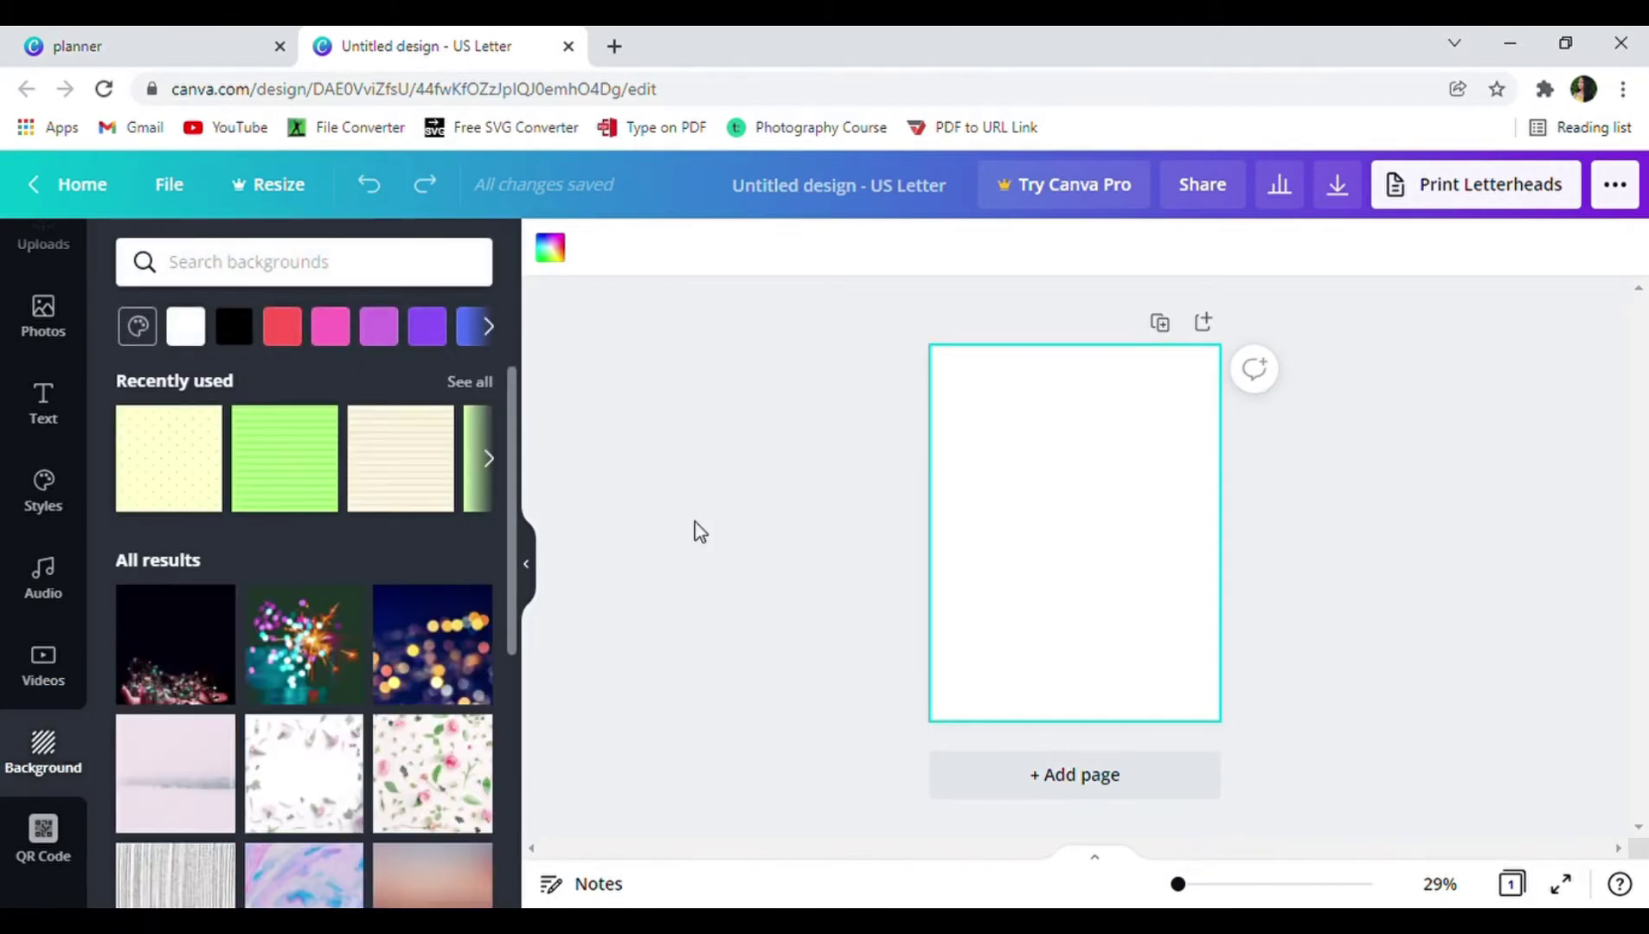
click(332, 277)
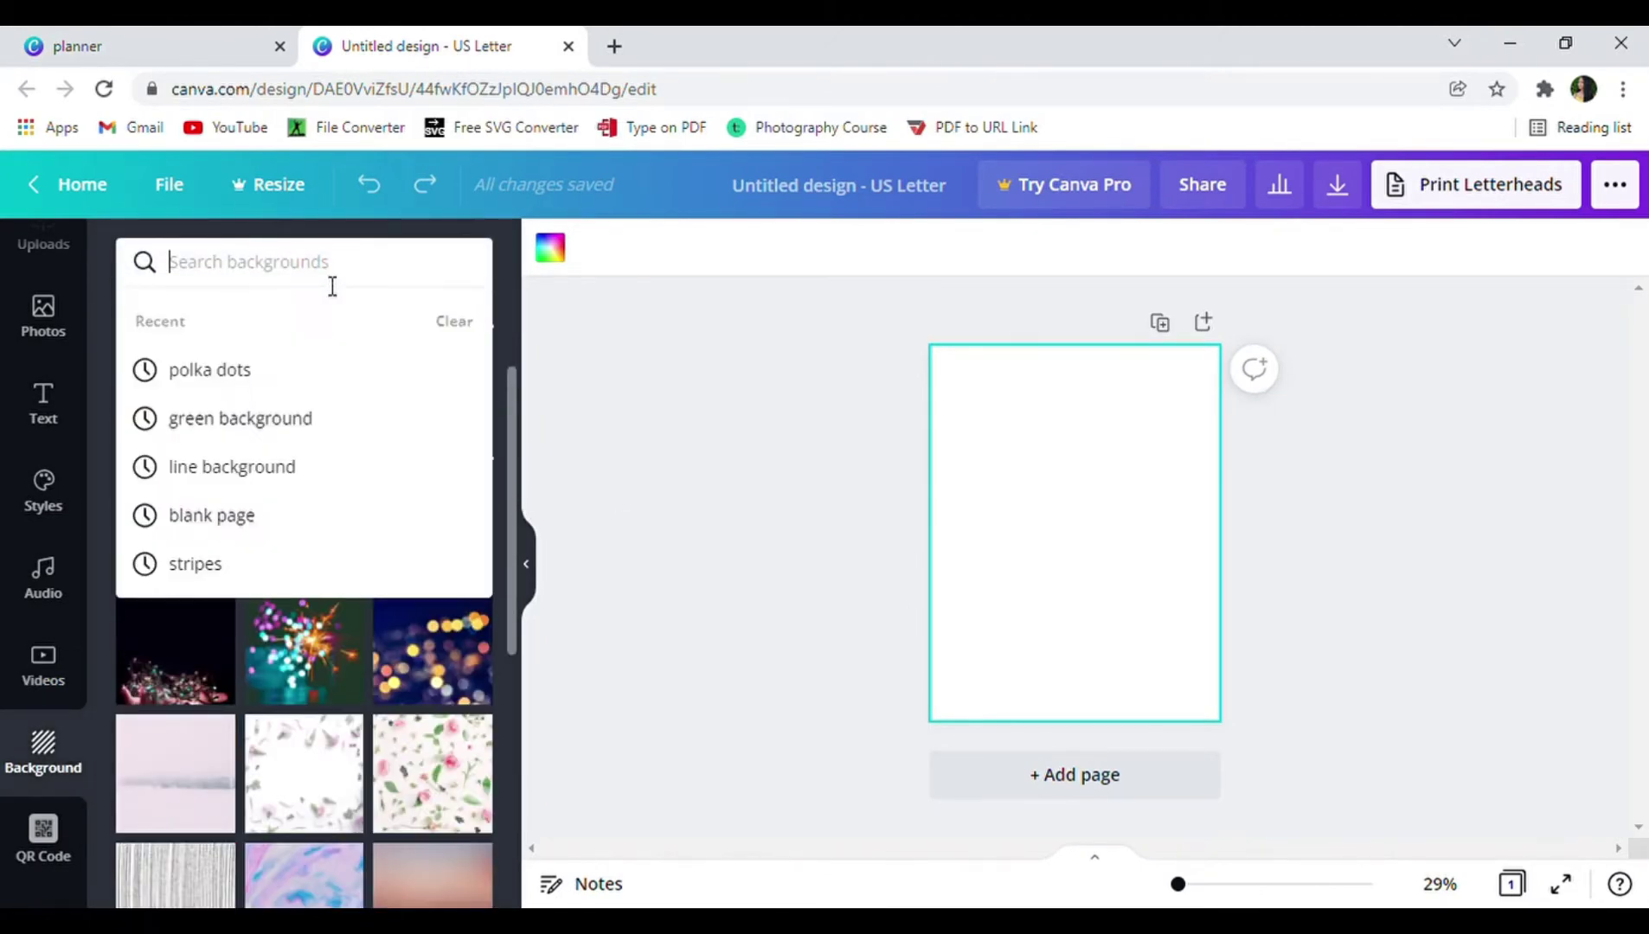
text(gree)
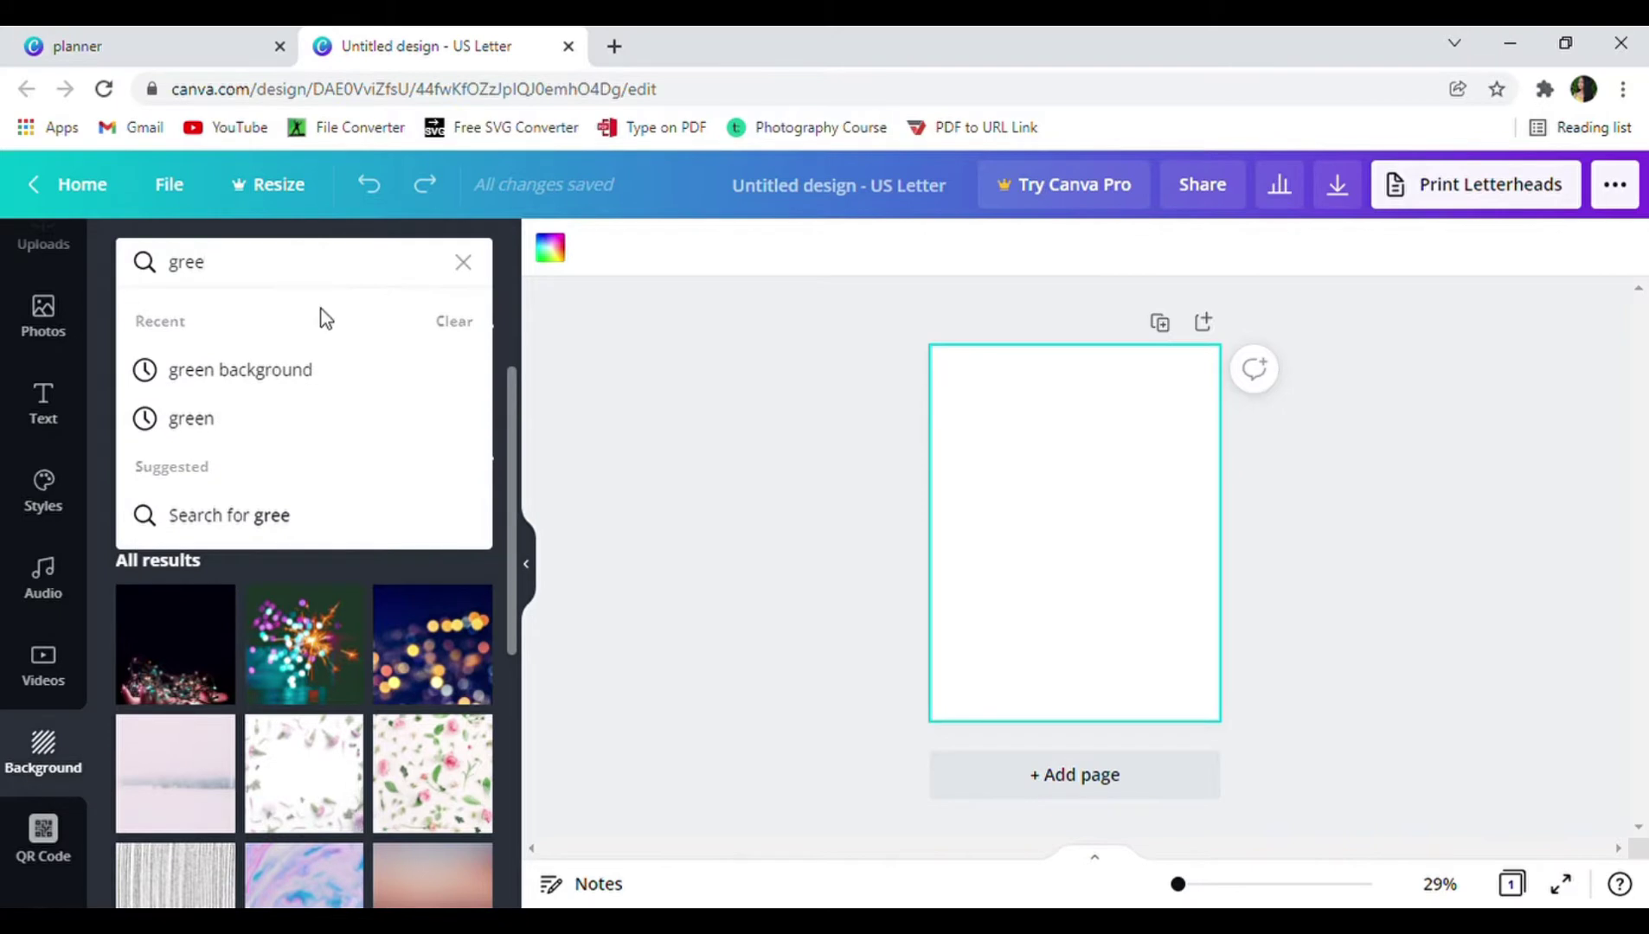
text(n ba)
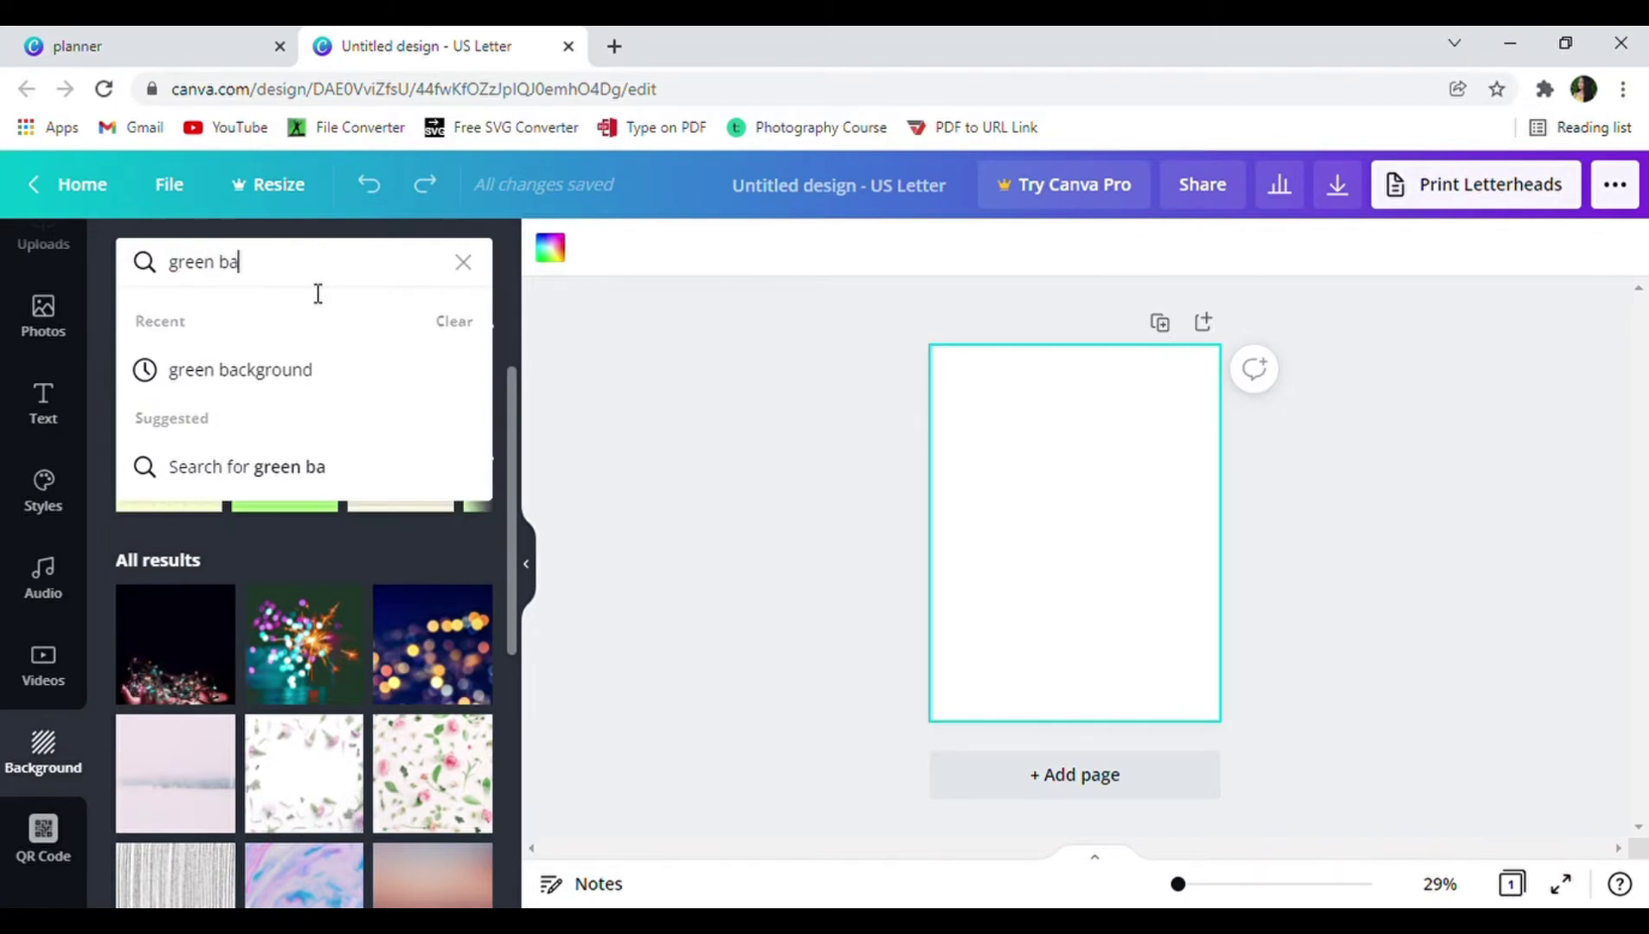
text(ckground)
key(Return)
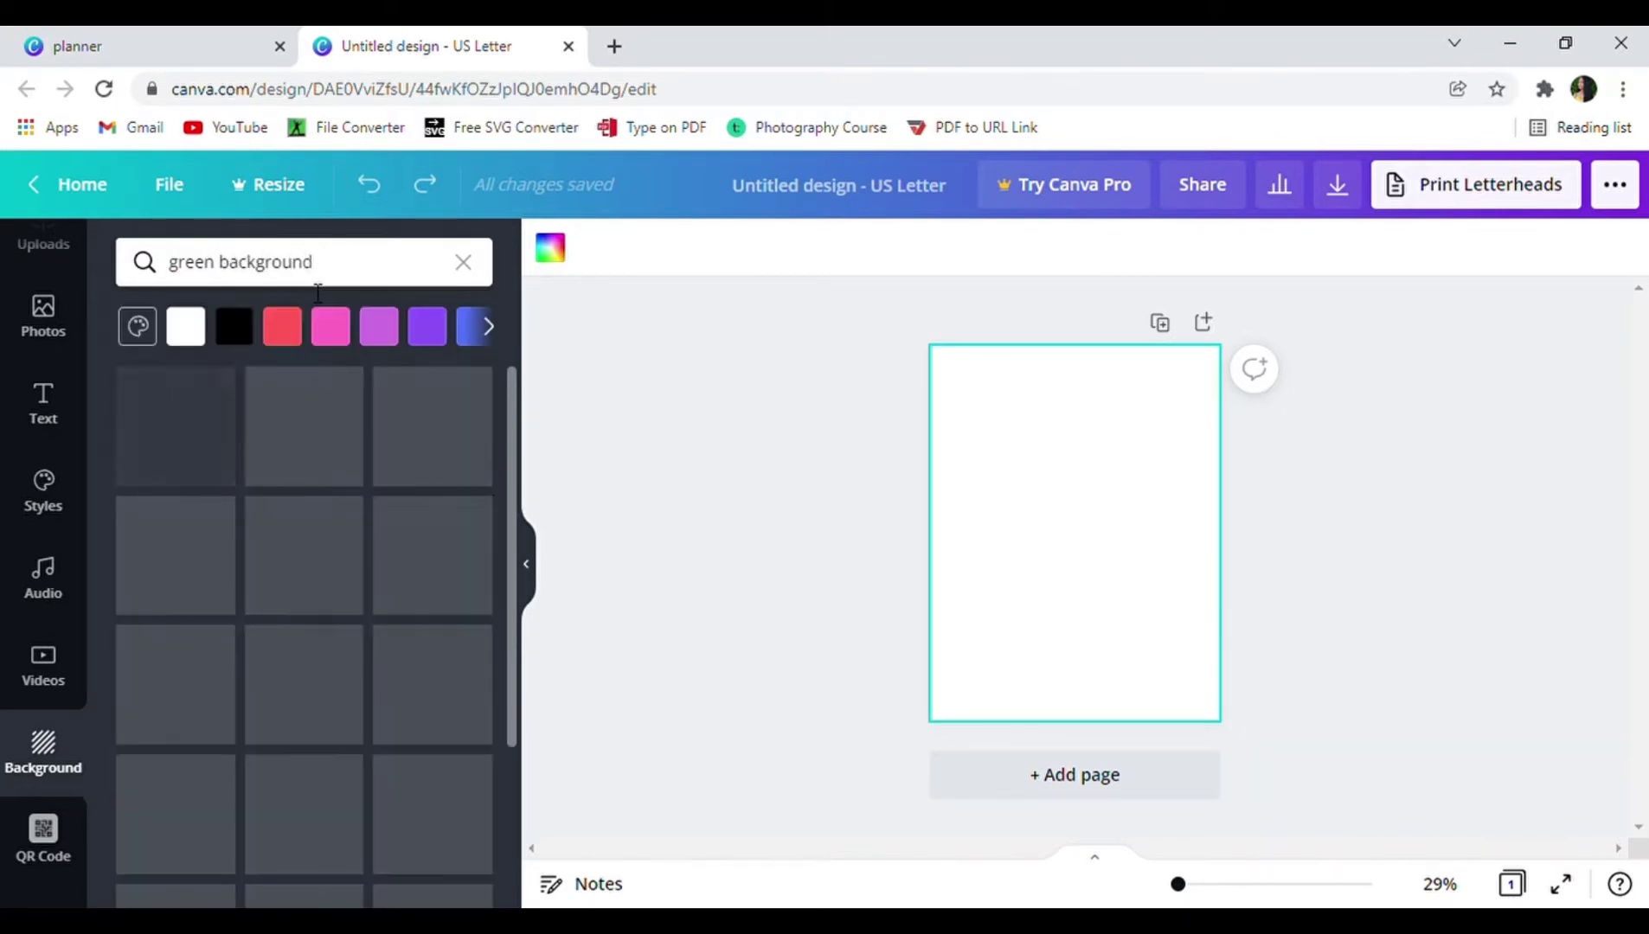
click(316, 448)
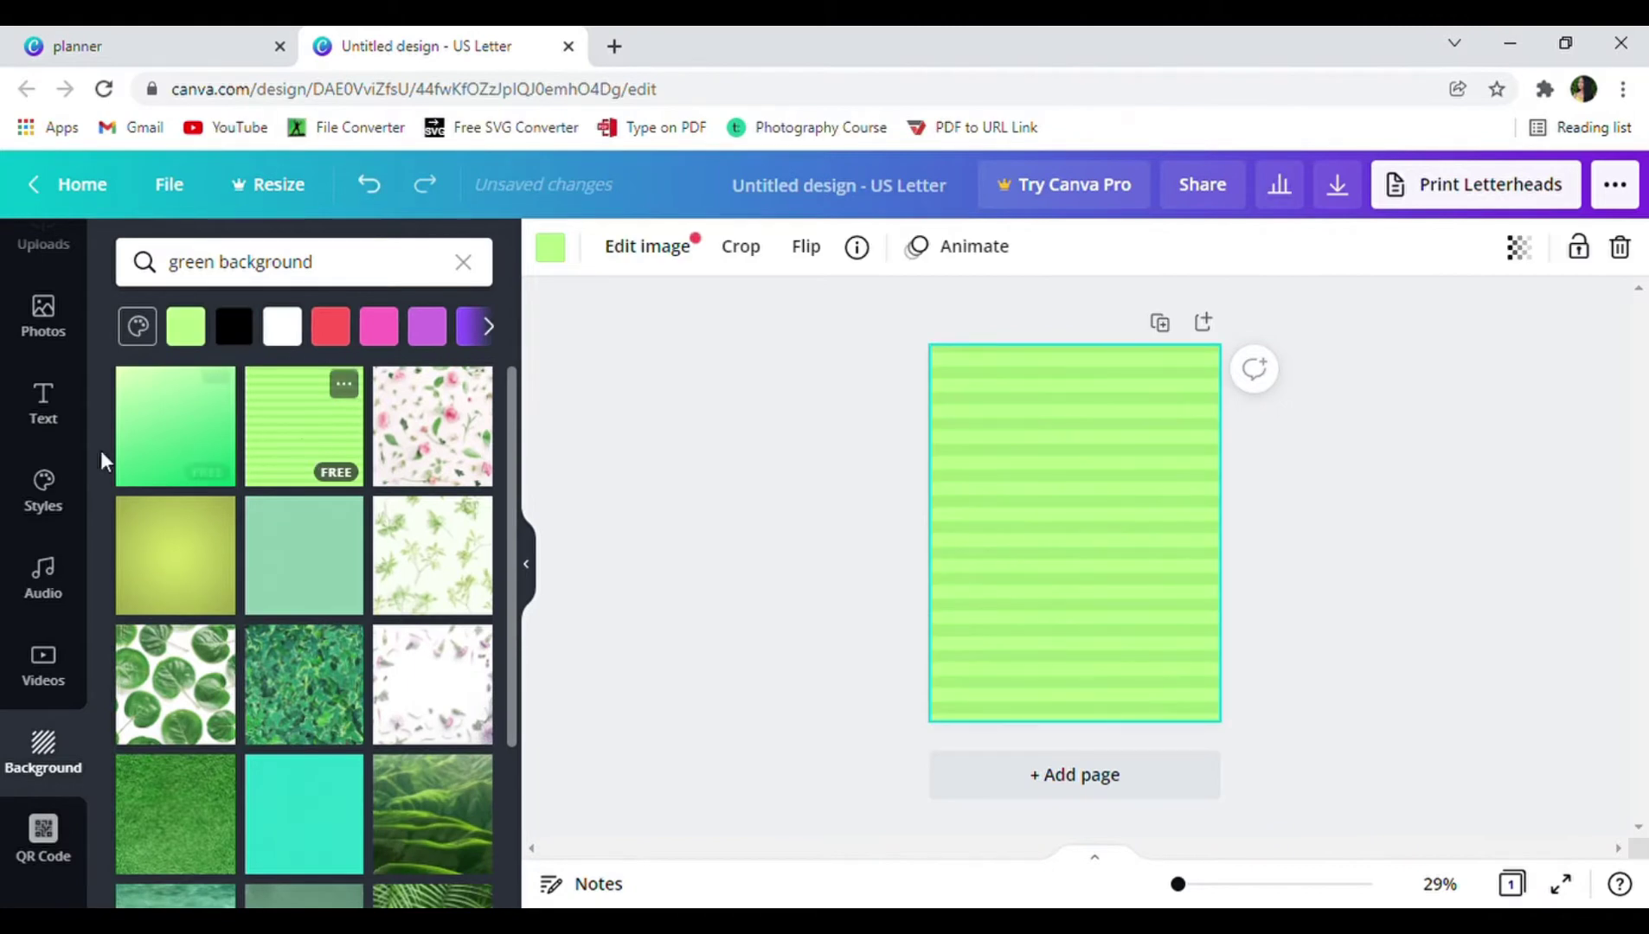
scroll(94, 392, up, 2)
Add a square, stretch it into a wide rectangle and make it white.
click(68, 329)
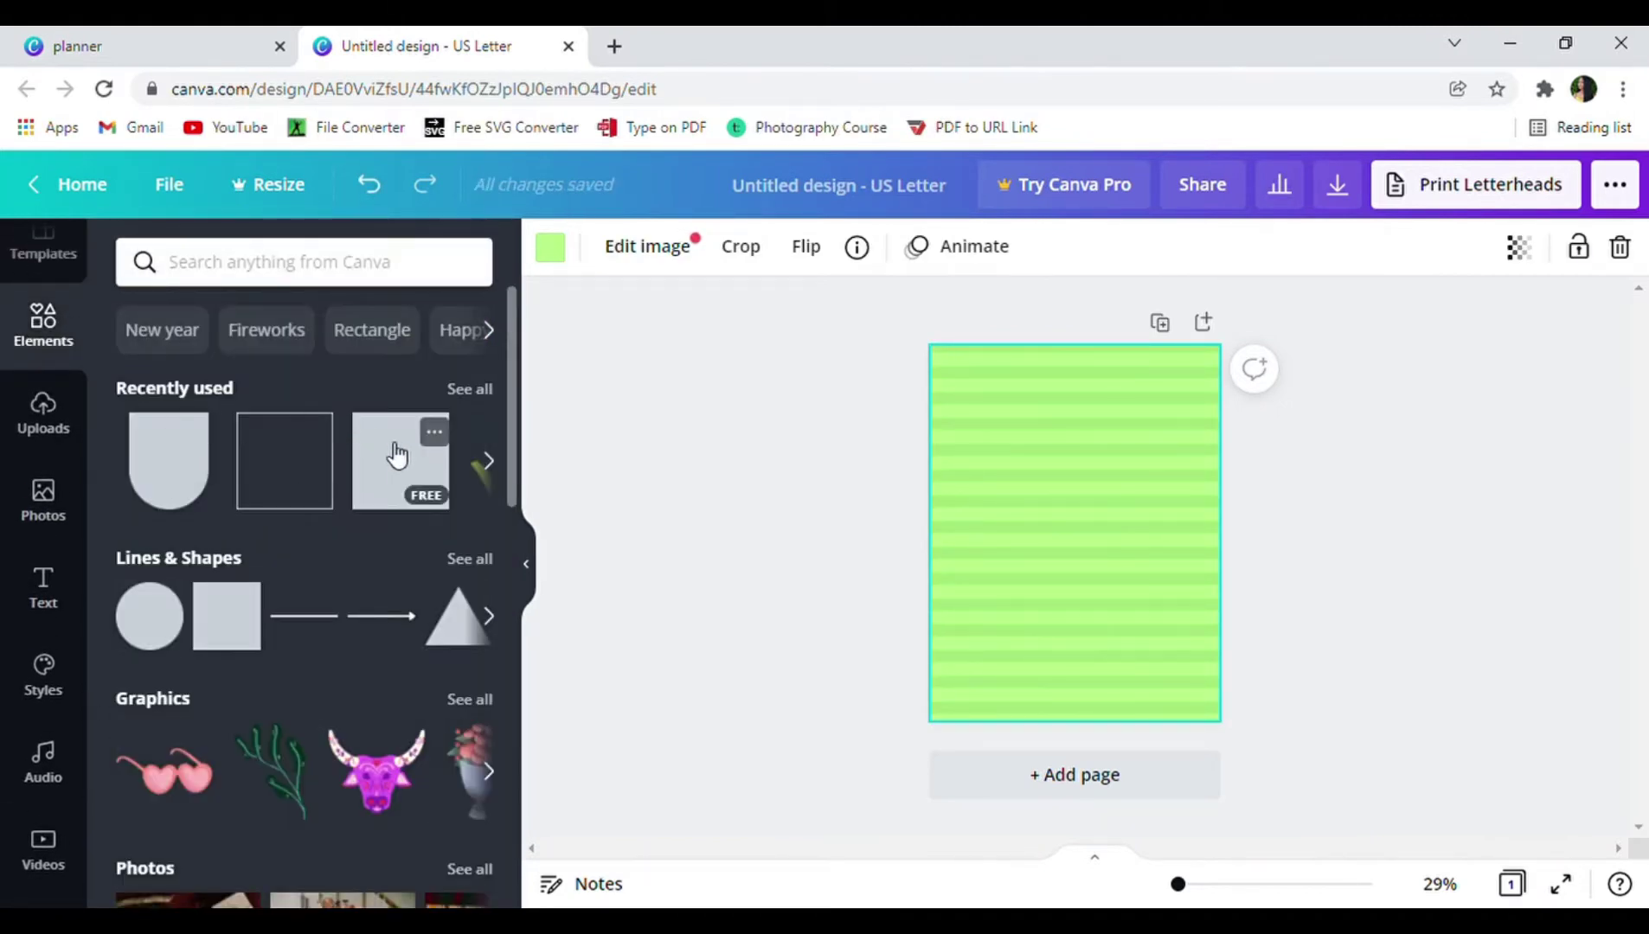
click(393, 456)
drag(1092, 616, 1092, 467)
click(550, 247)
click(465, 681)
Add a large '2022' heading with a 'PLANNER' subheading, and colour 2022 lime green.
click(81, 578)
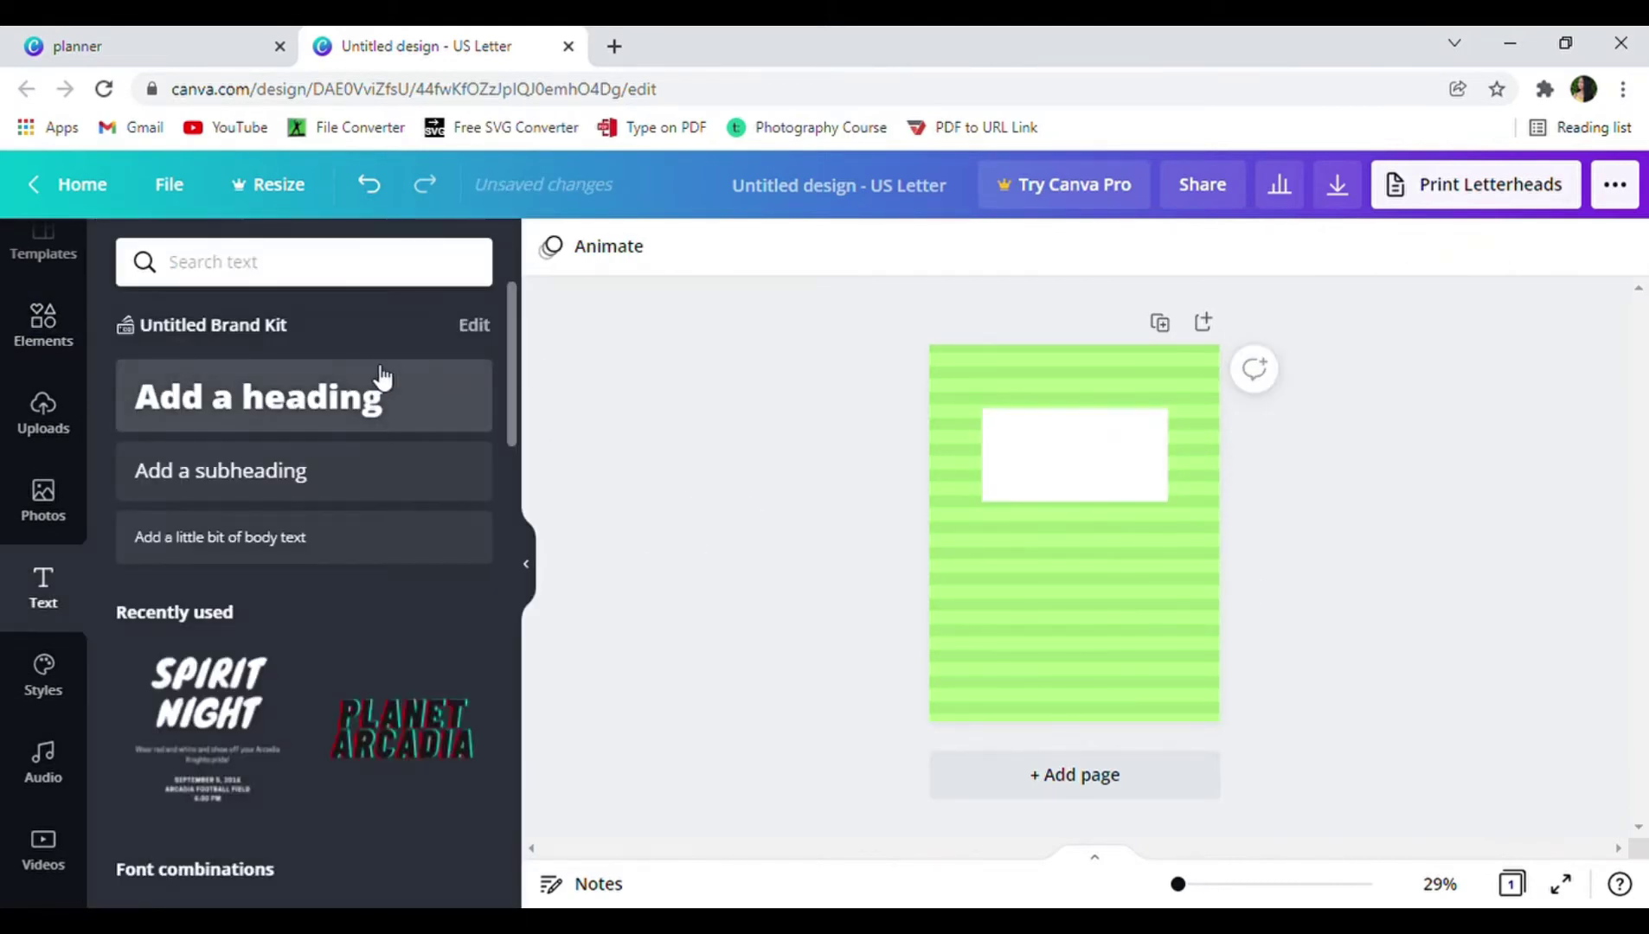
click(383, 379)
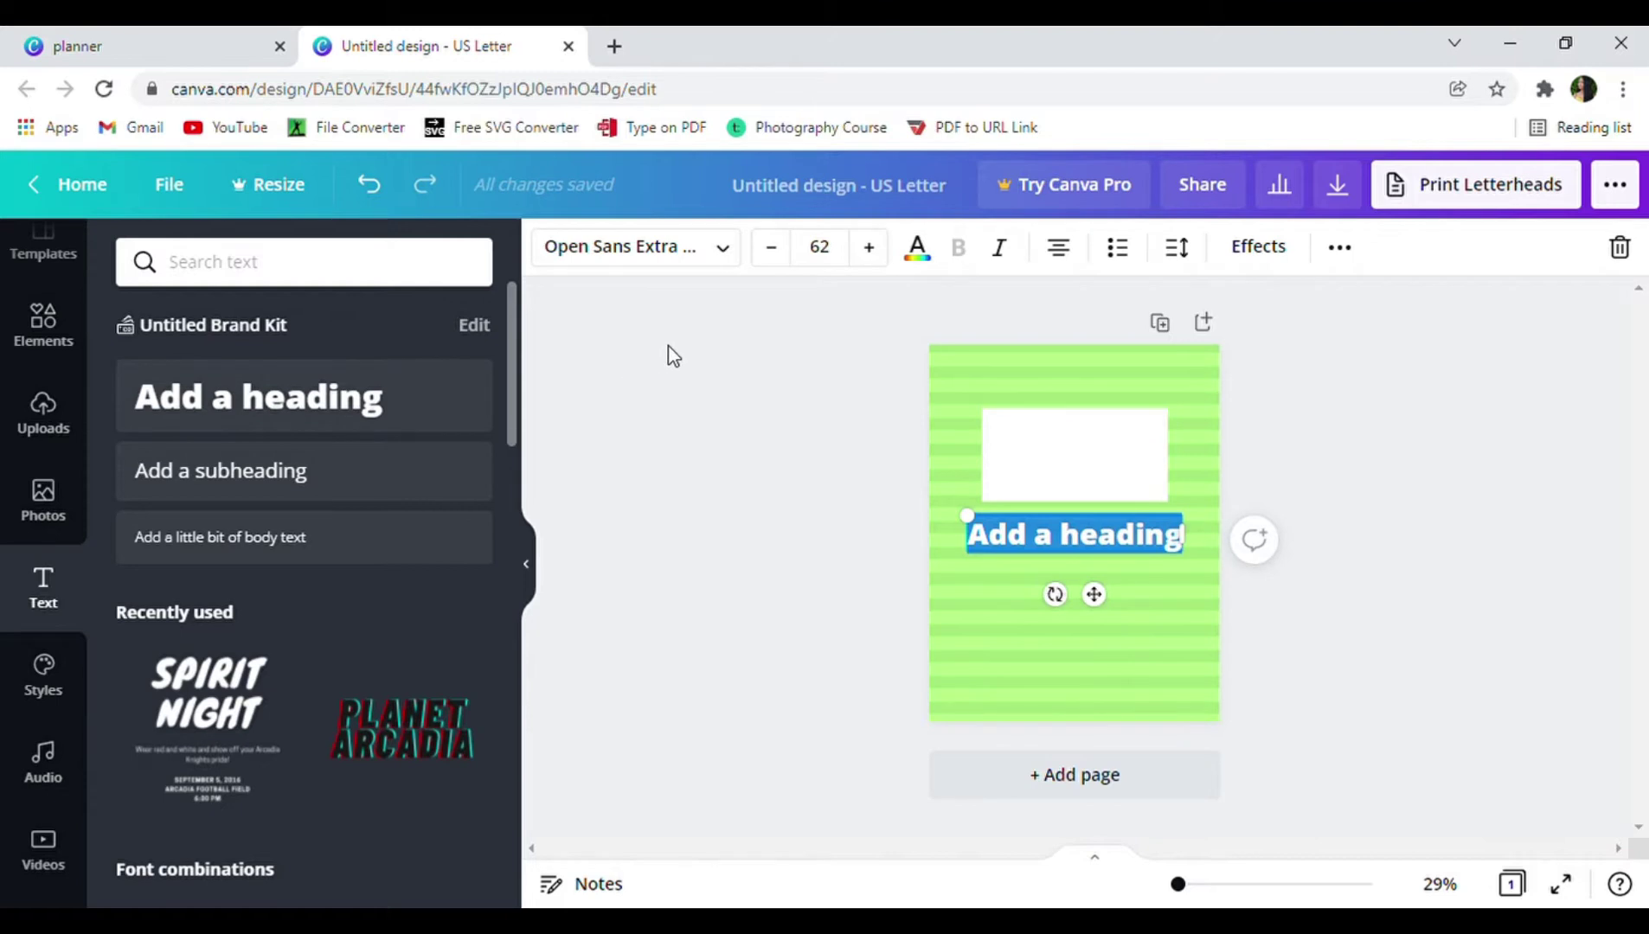
text(2022)
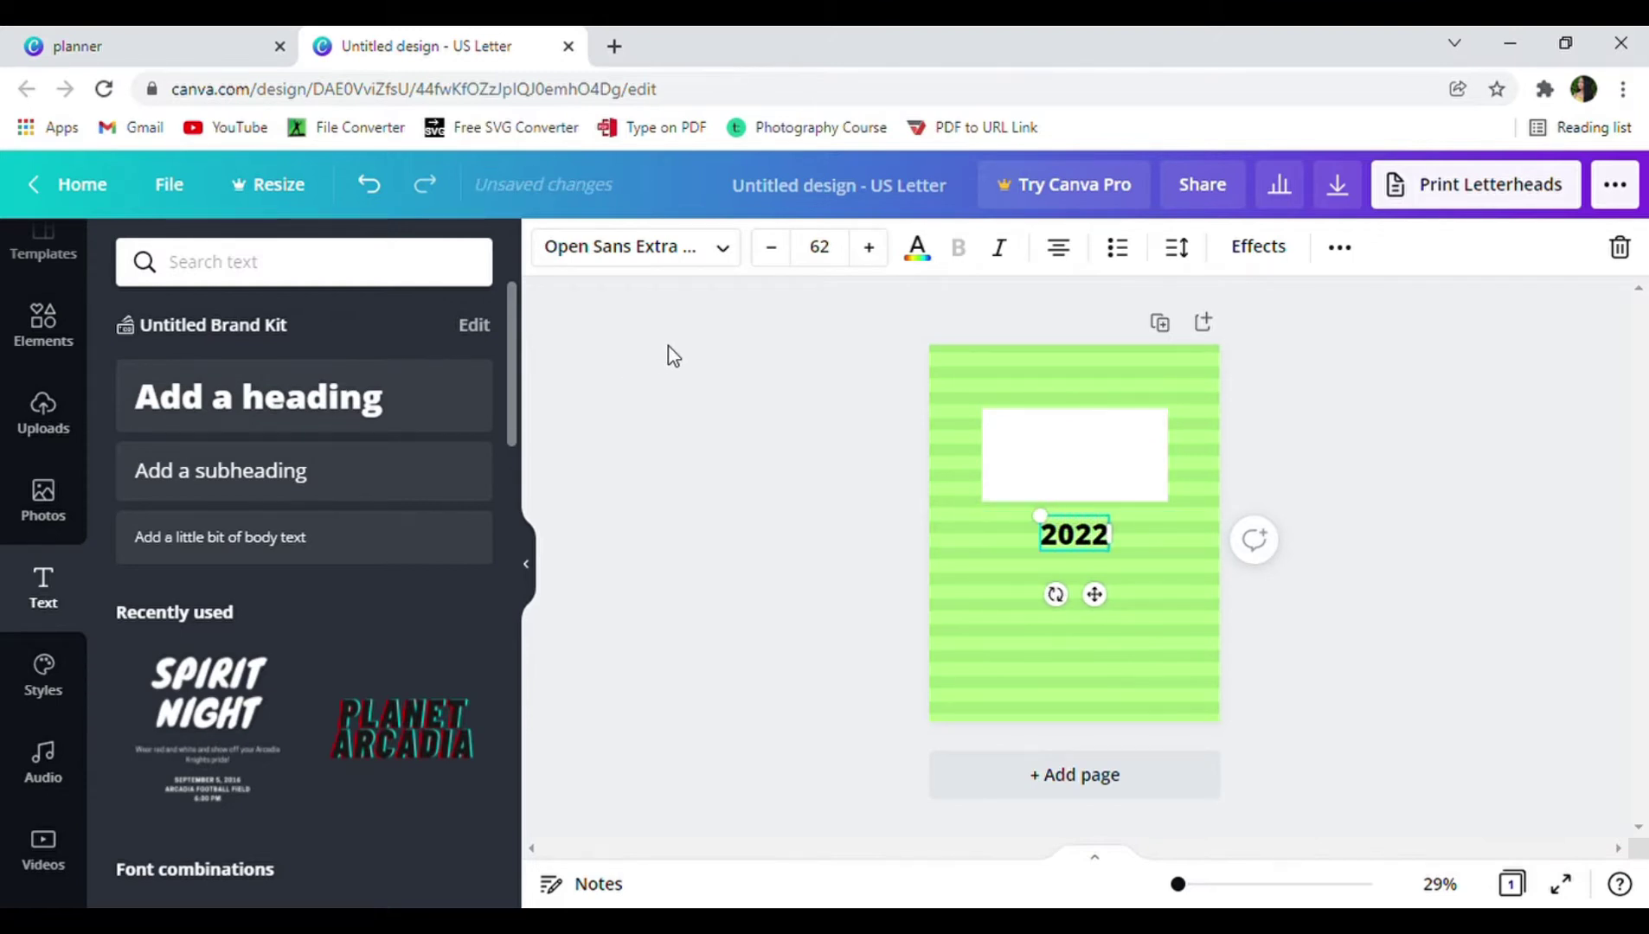
drag(1121, 564, 1098, 472)
click(220, 470)
text(PLANNER)
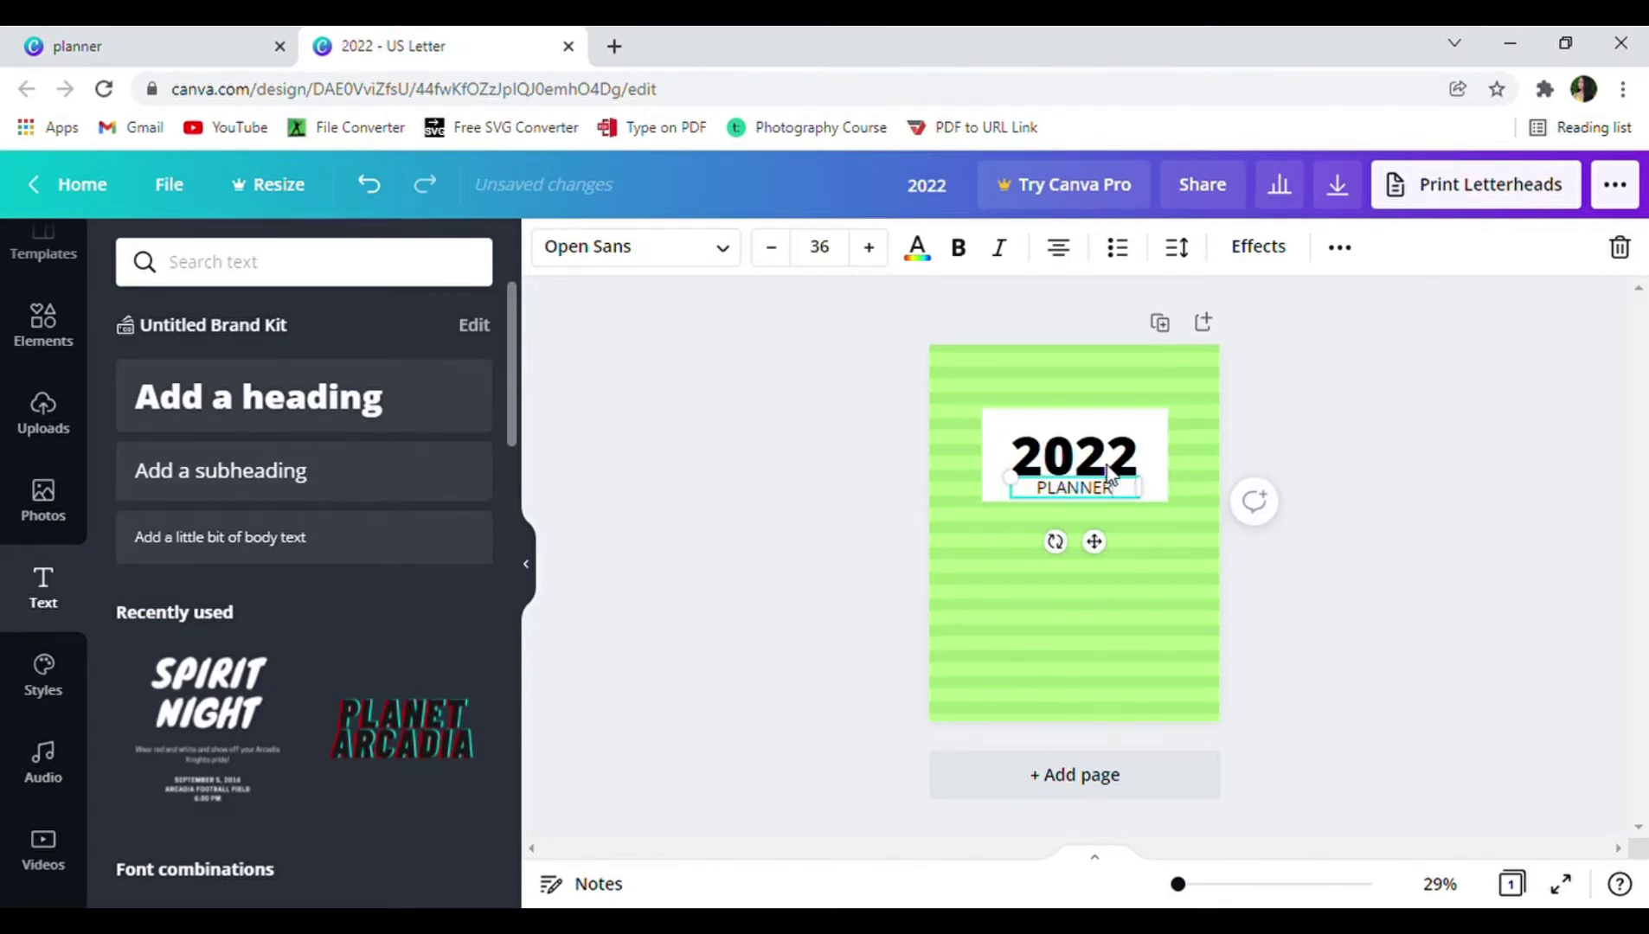
click(1107, 470)
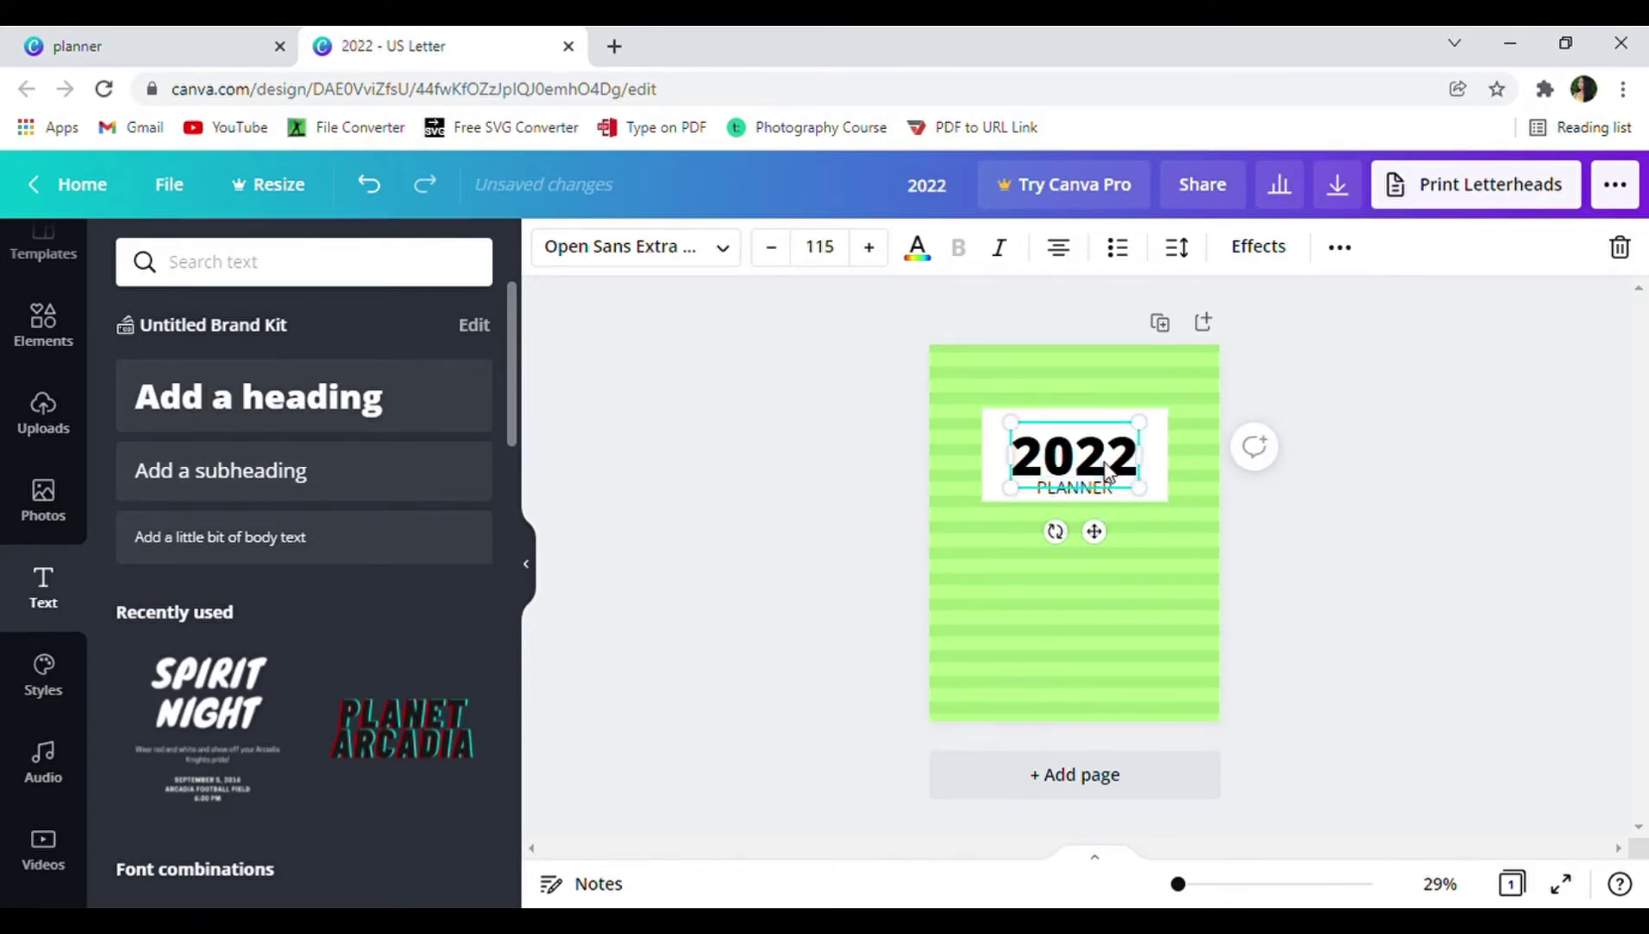
click(933, 261)
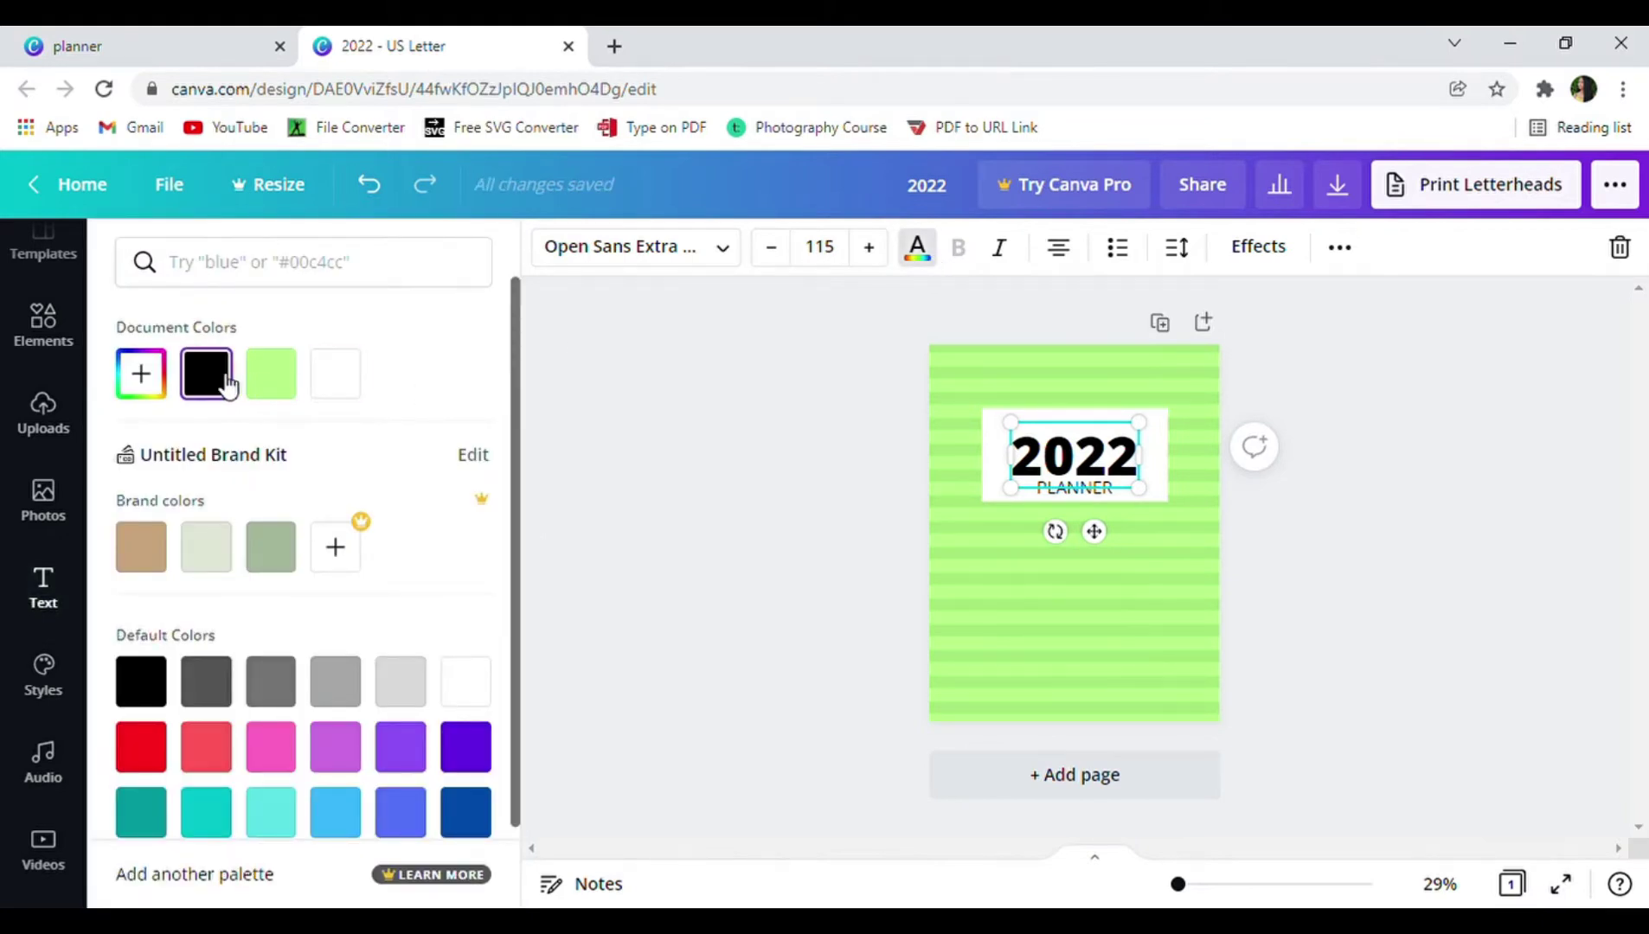
click(271, 381)
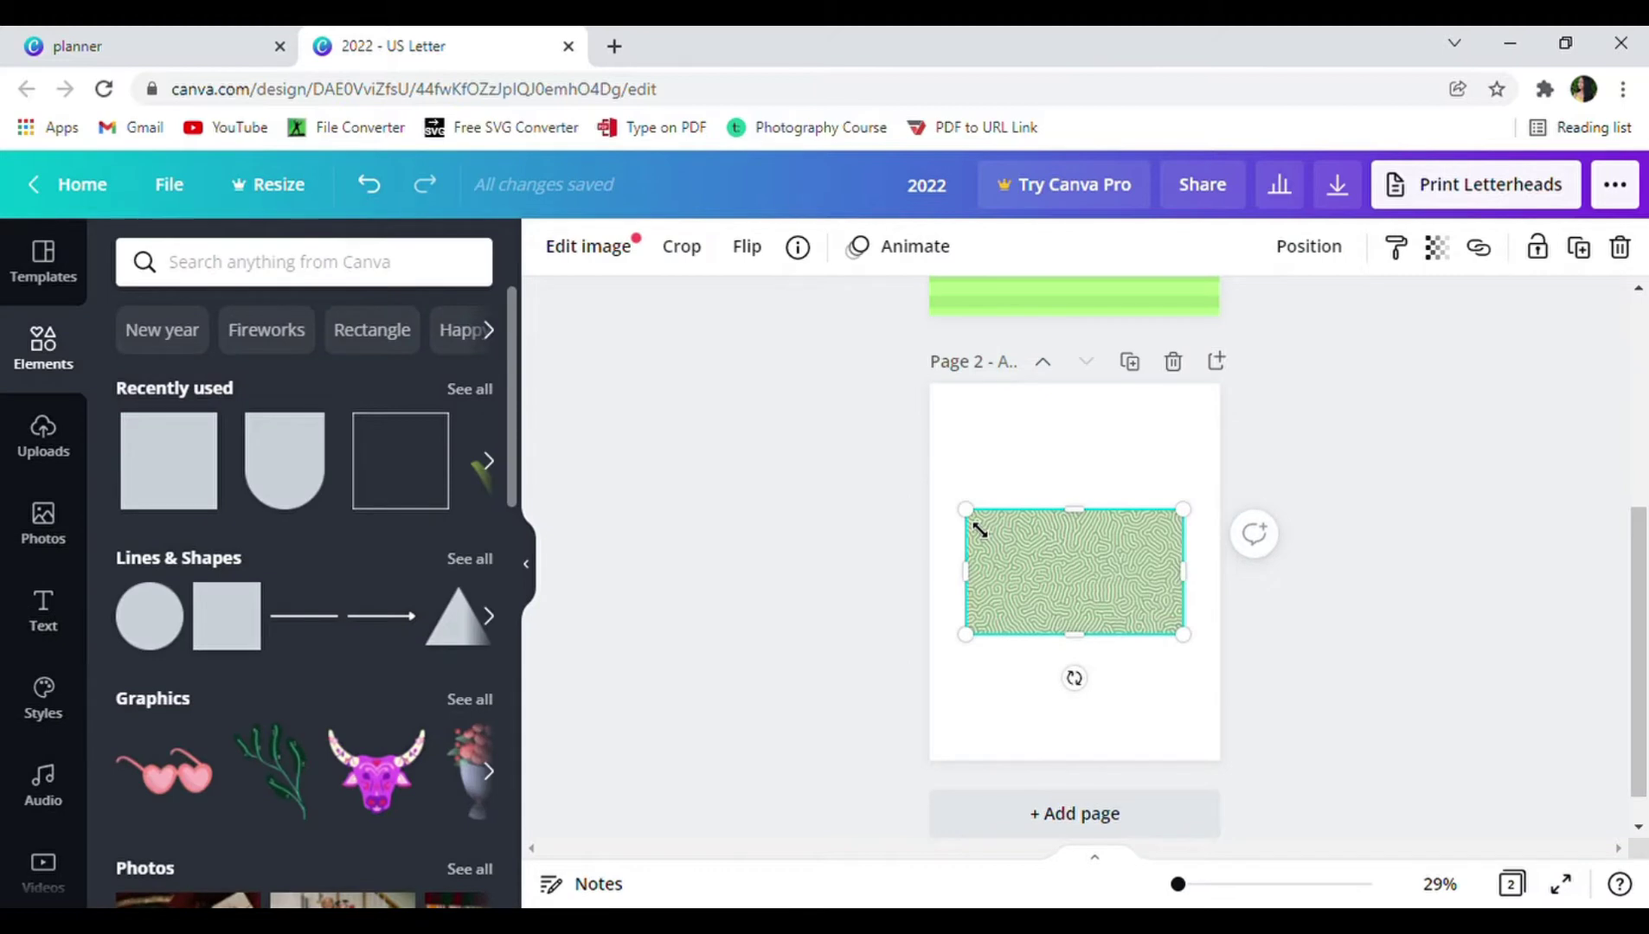
Stretch the maze pattern image to cover all of page 2.
drag(980, 529, 890, 474)
drag(1024, 546, 1031, 468)
drag(1194, 566, 1234, 586)
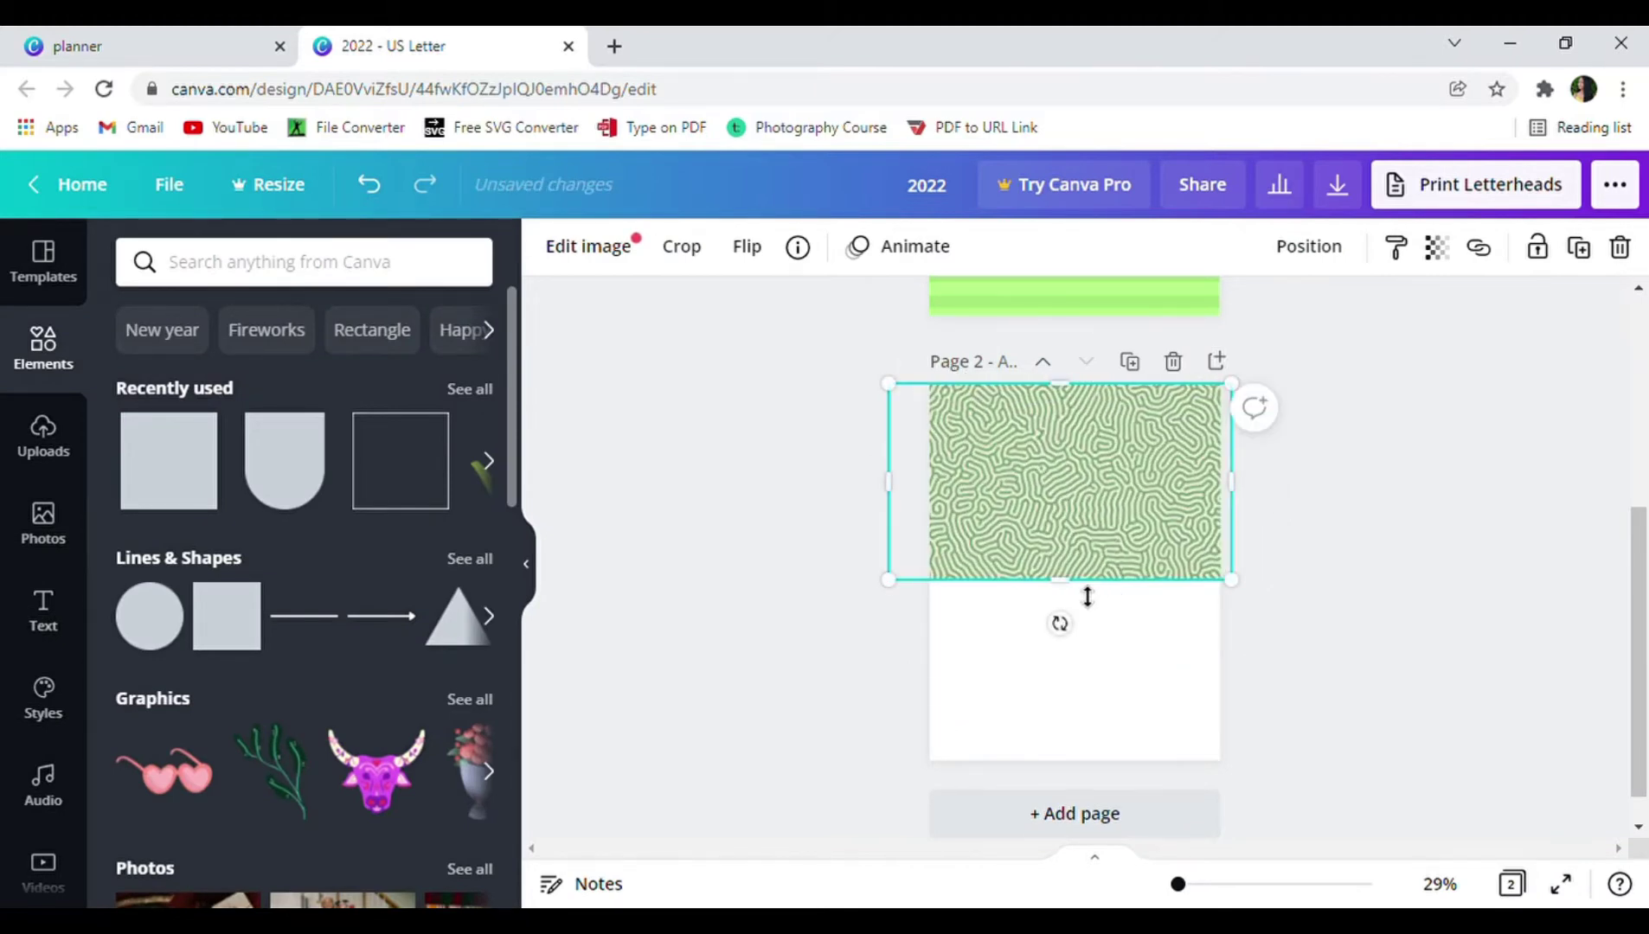
drag(1087, 597, 1107, 772)
key(Escape)
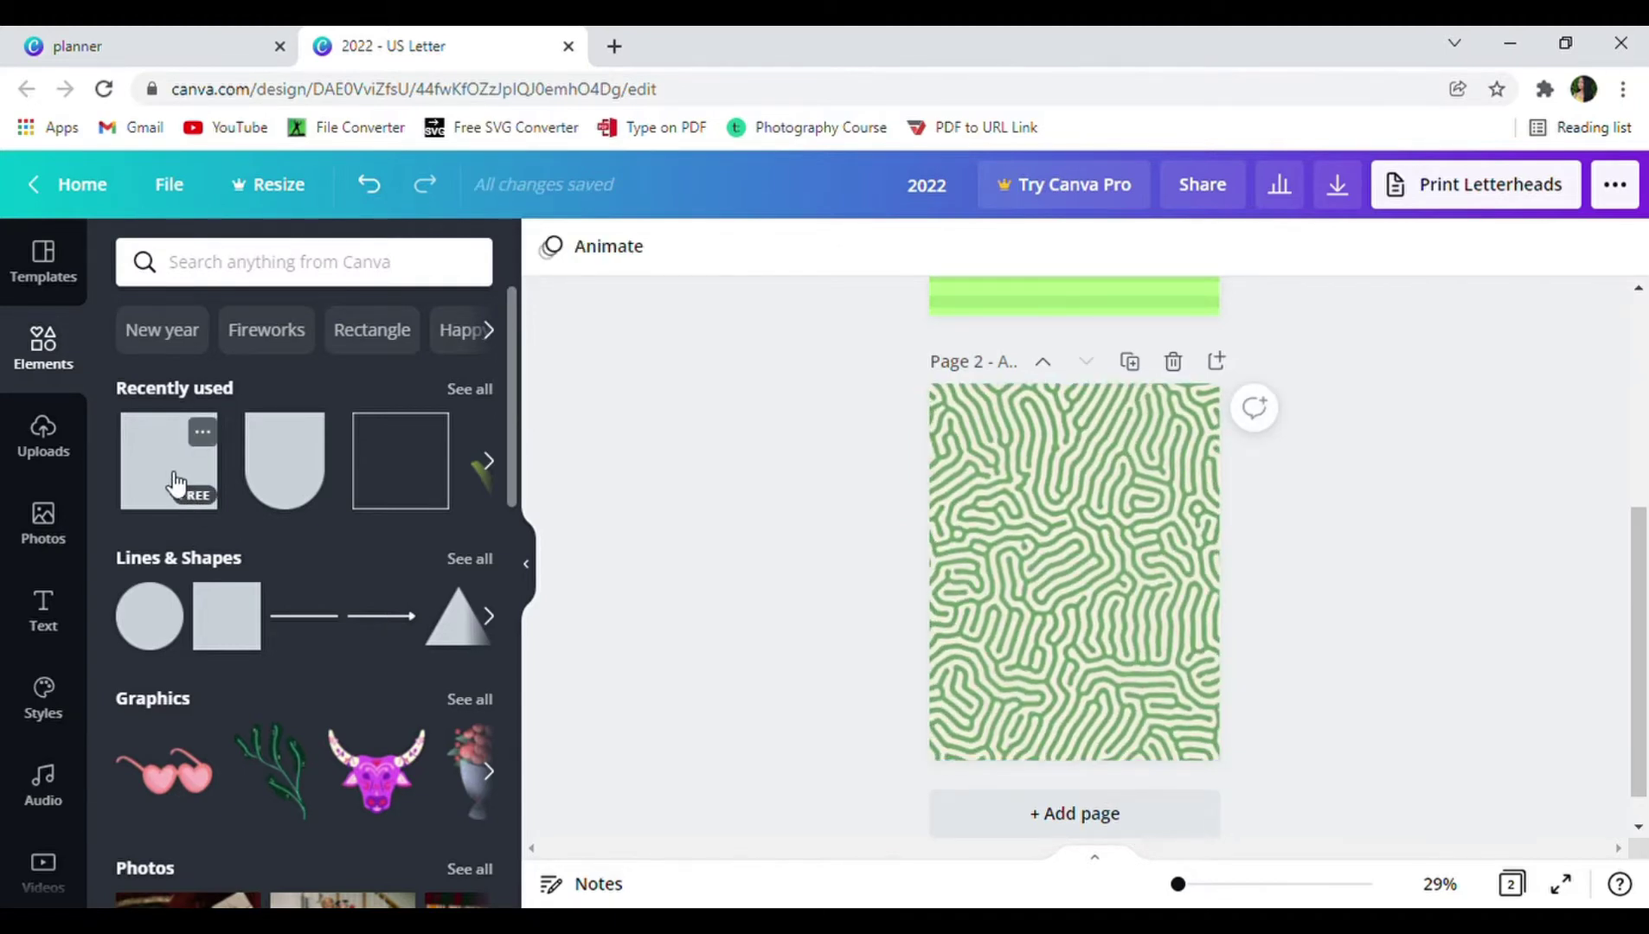
Add a wide white box and set 2022 to Bebas Neue in the eyedropped maze green #A3B899.
click(173, 481)
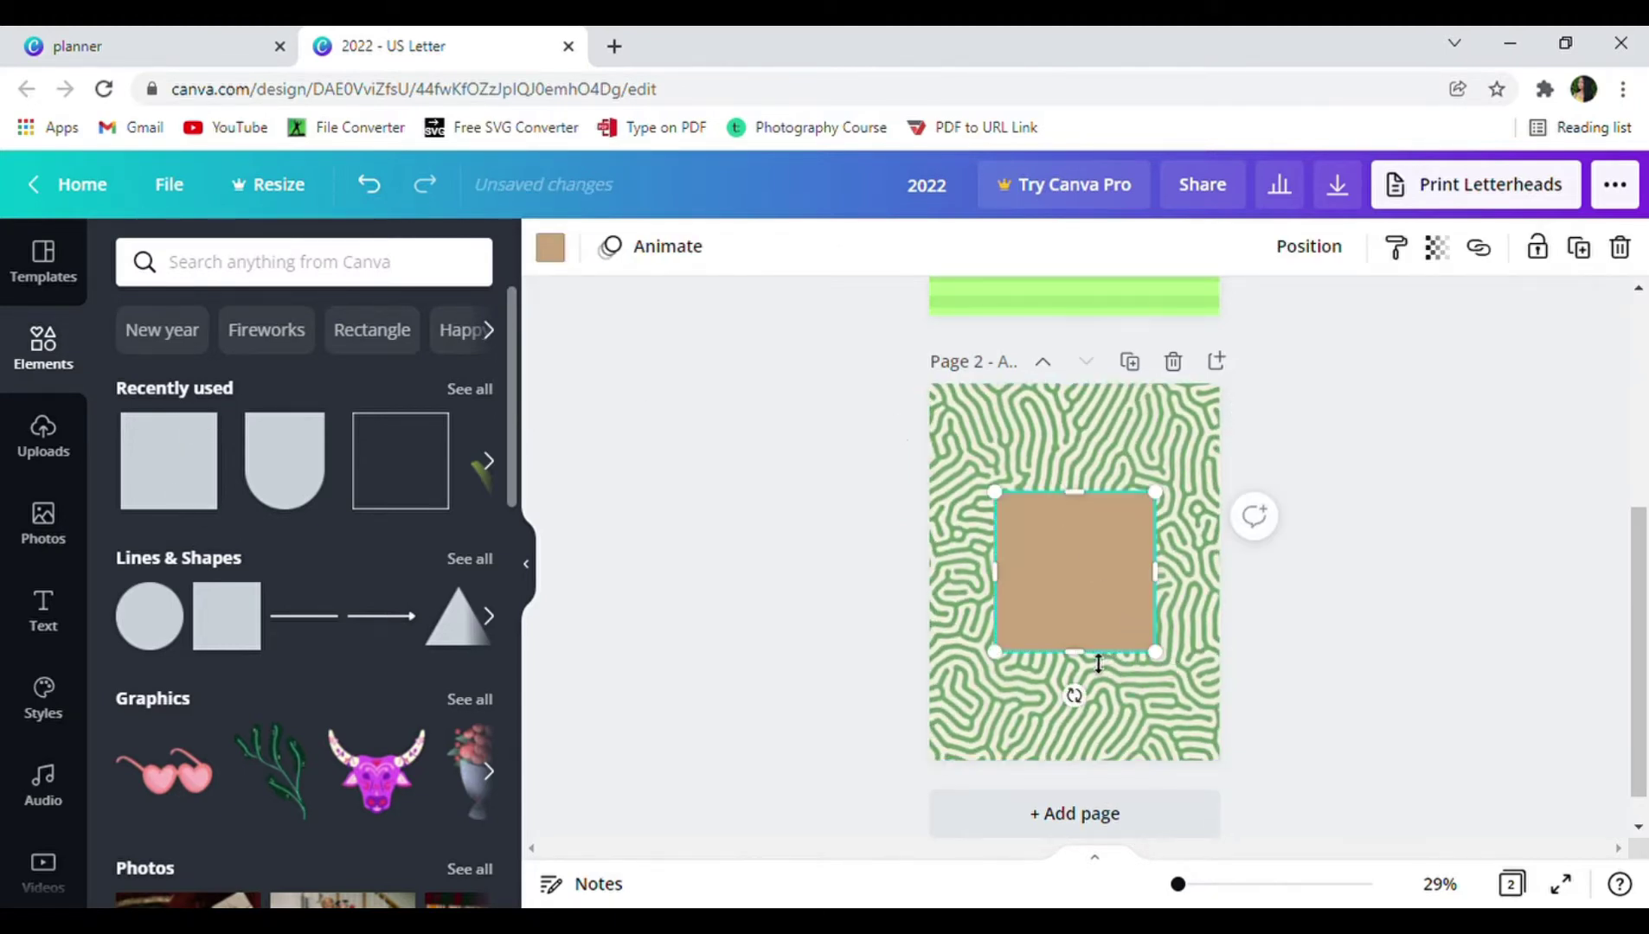
drag(1099, 663, 1089, 634)
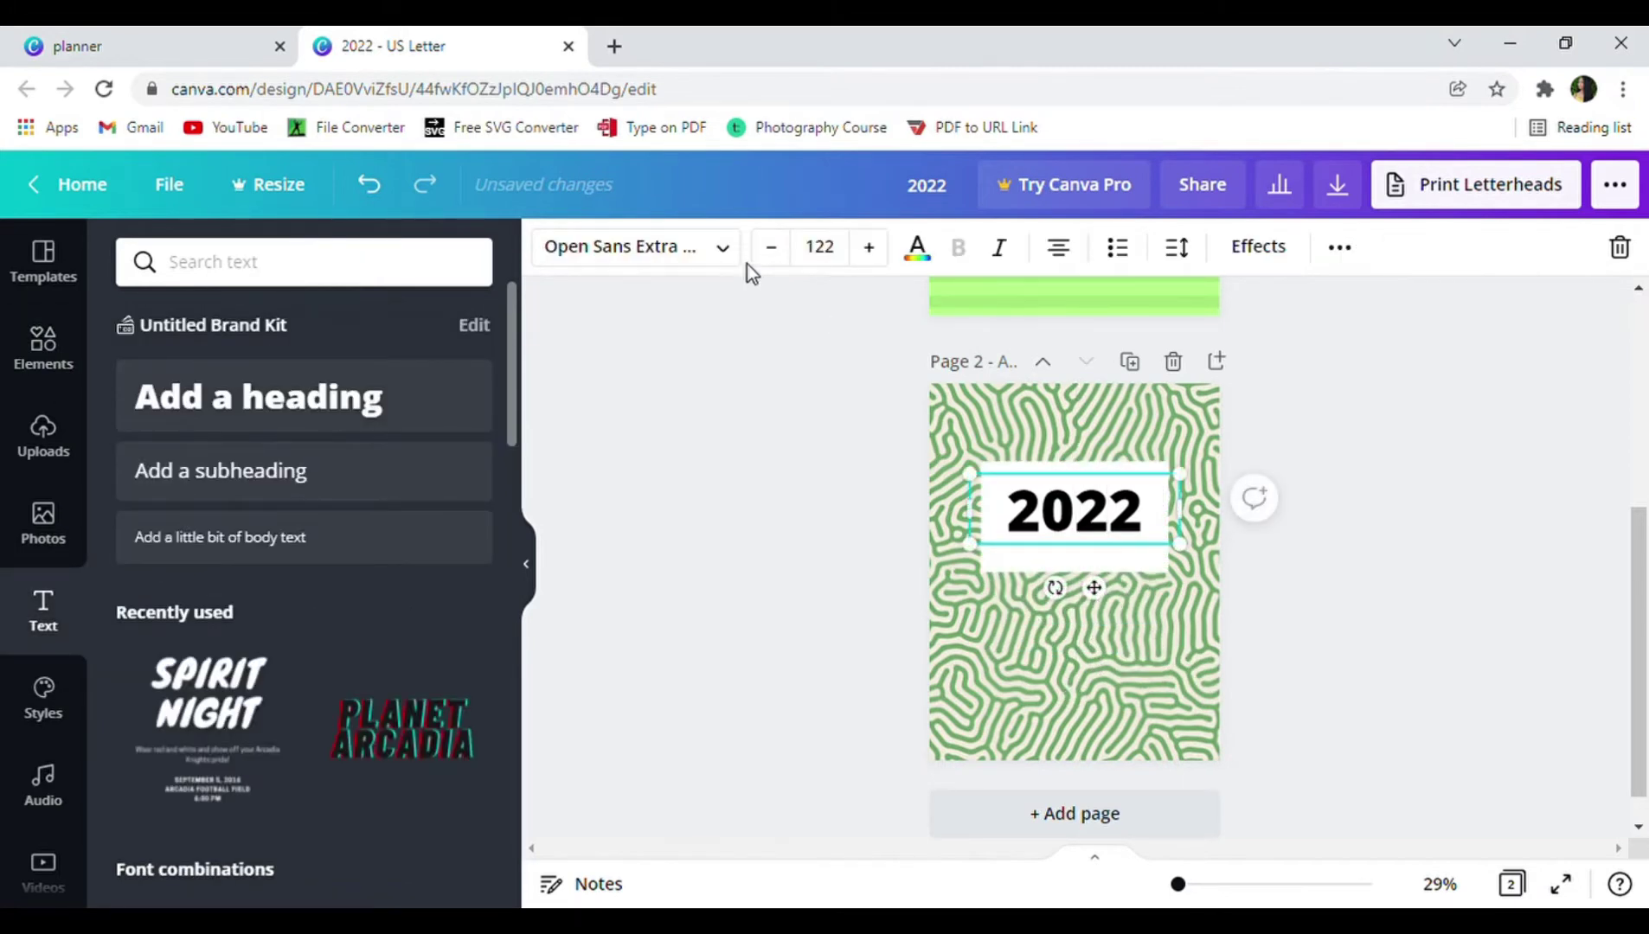
click(733, 256)
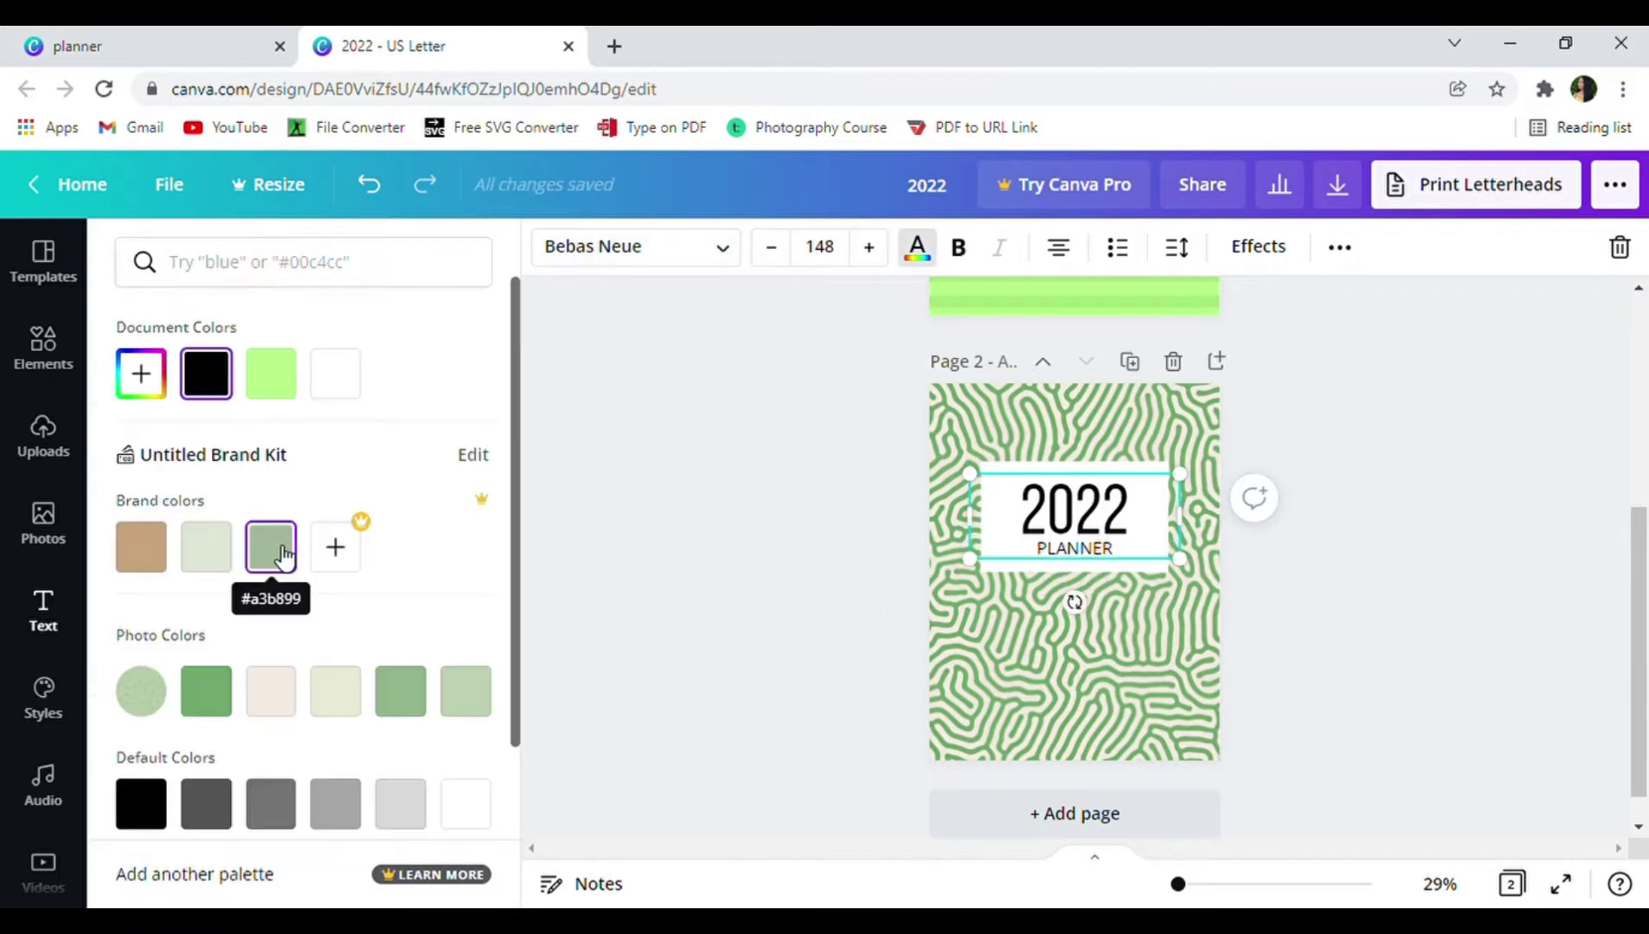
click(271, 549)
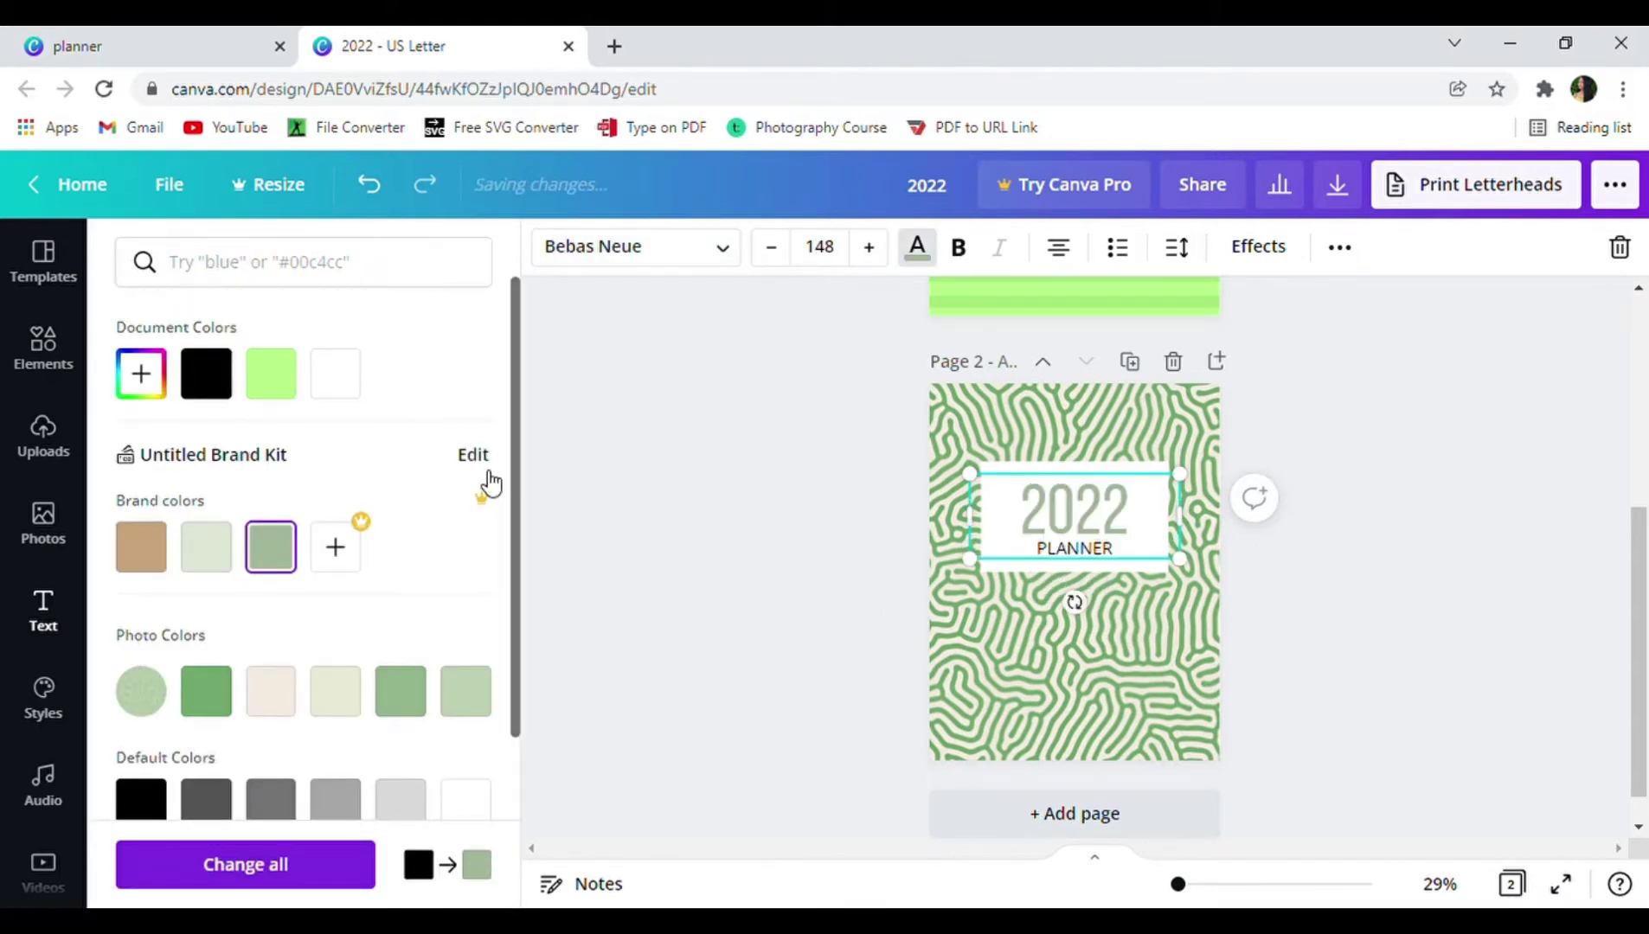
click(141, 374)
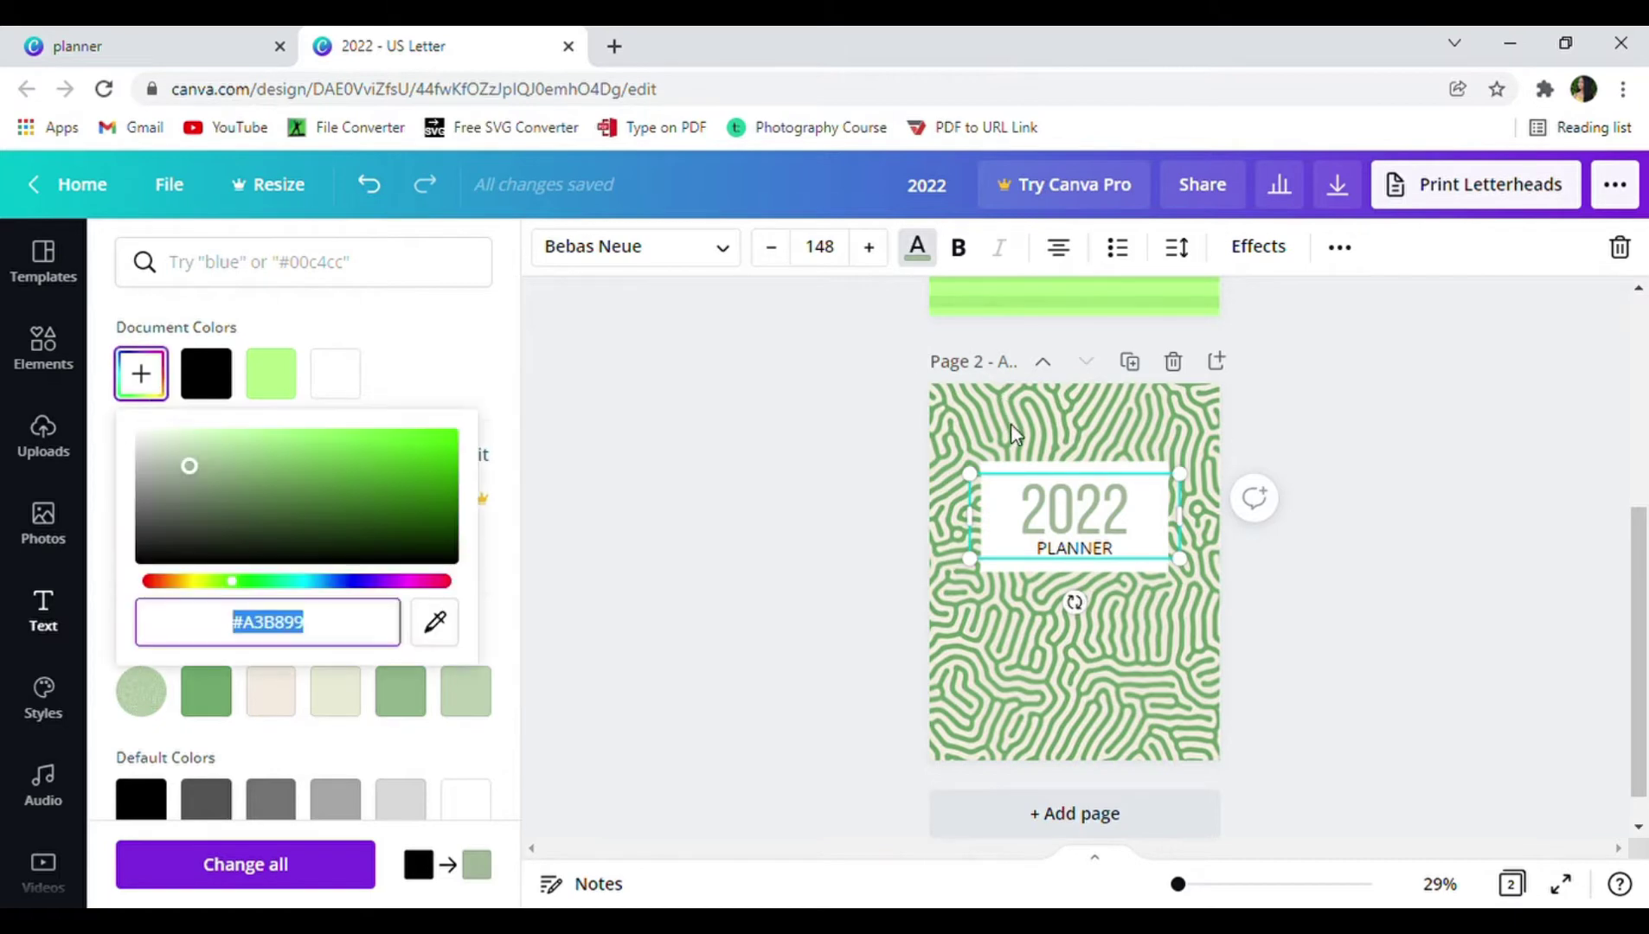
click(453, 630)
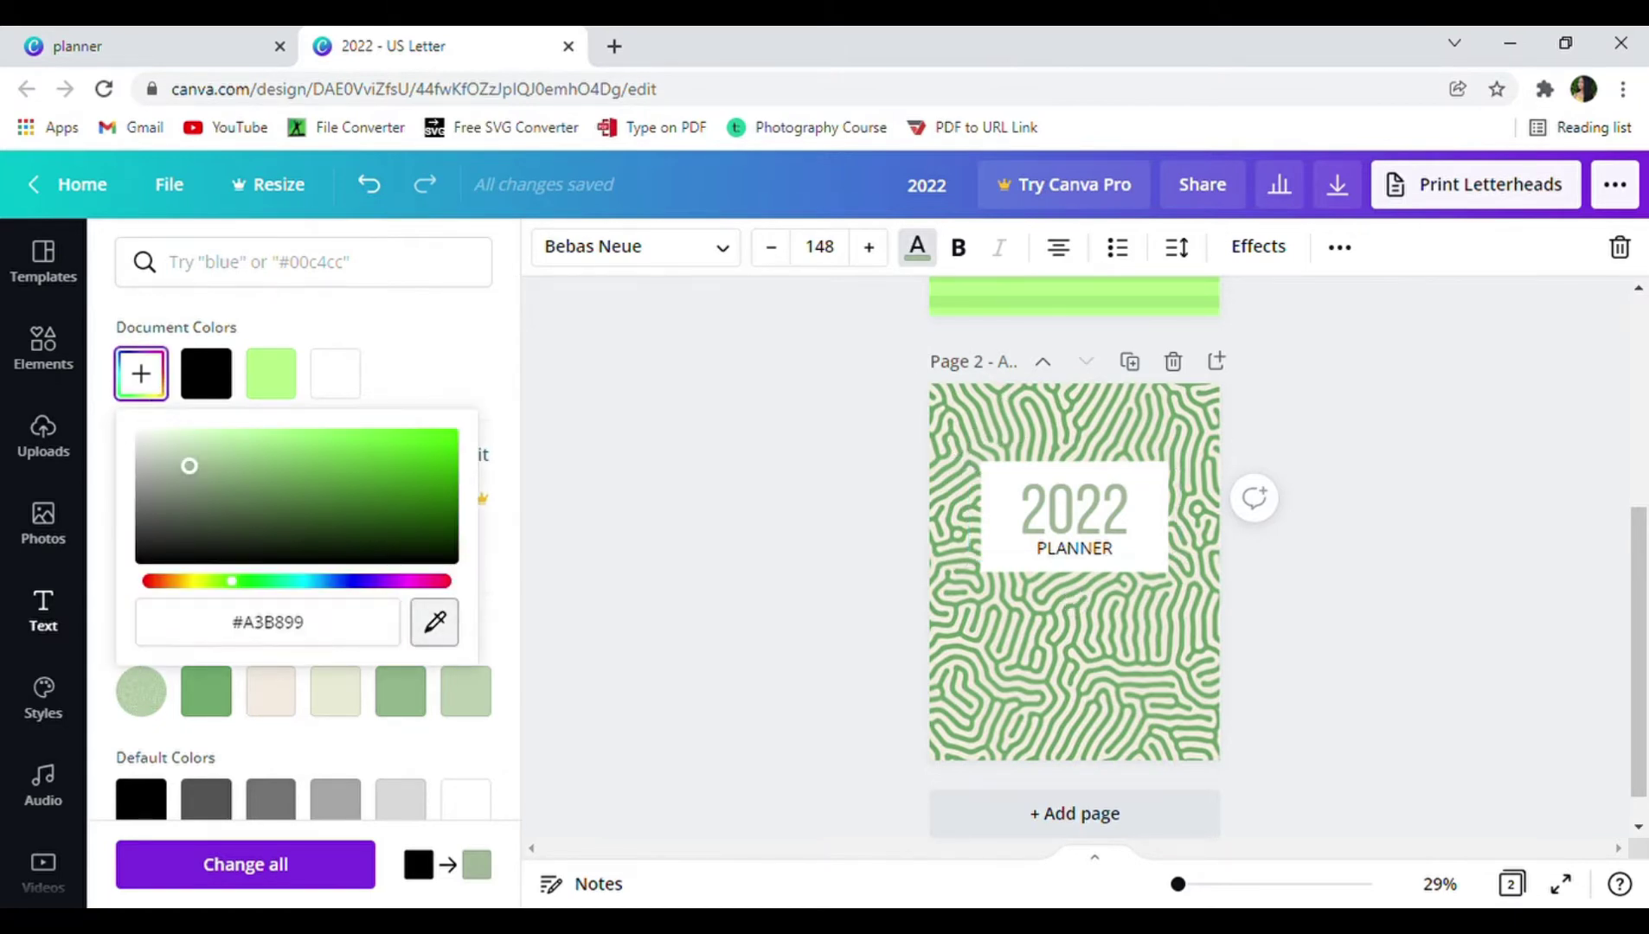
click(962, 387)
click(1360, 620)
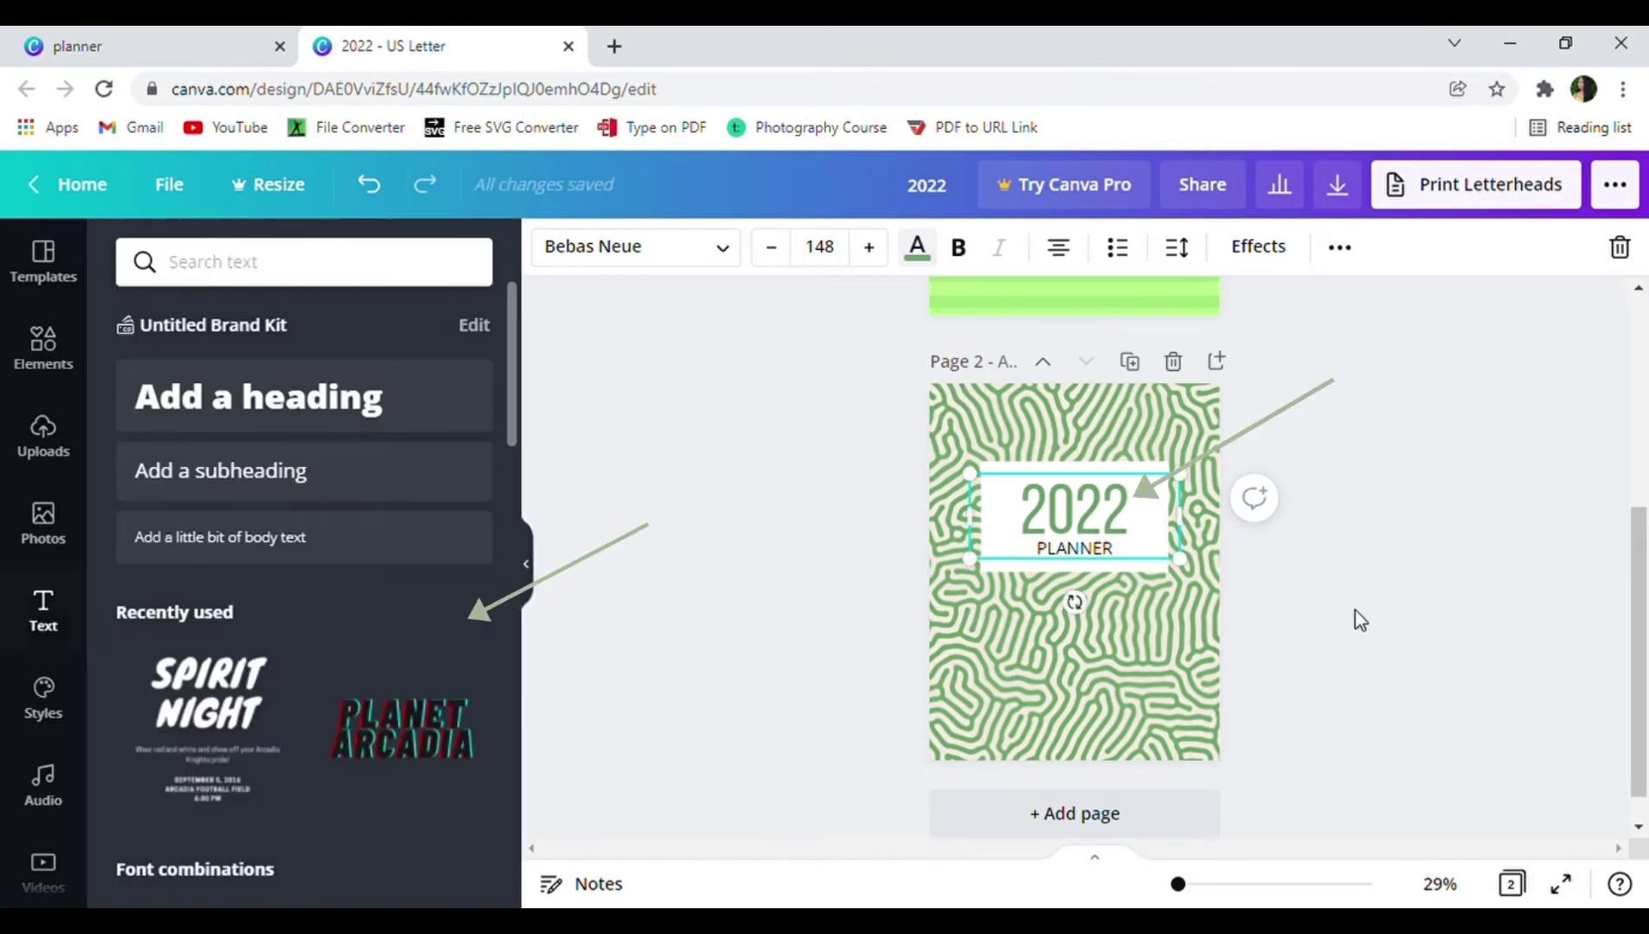
key(ctrl+z)
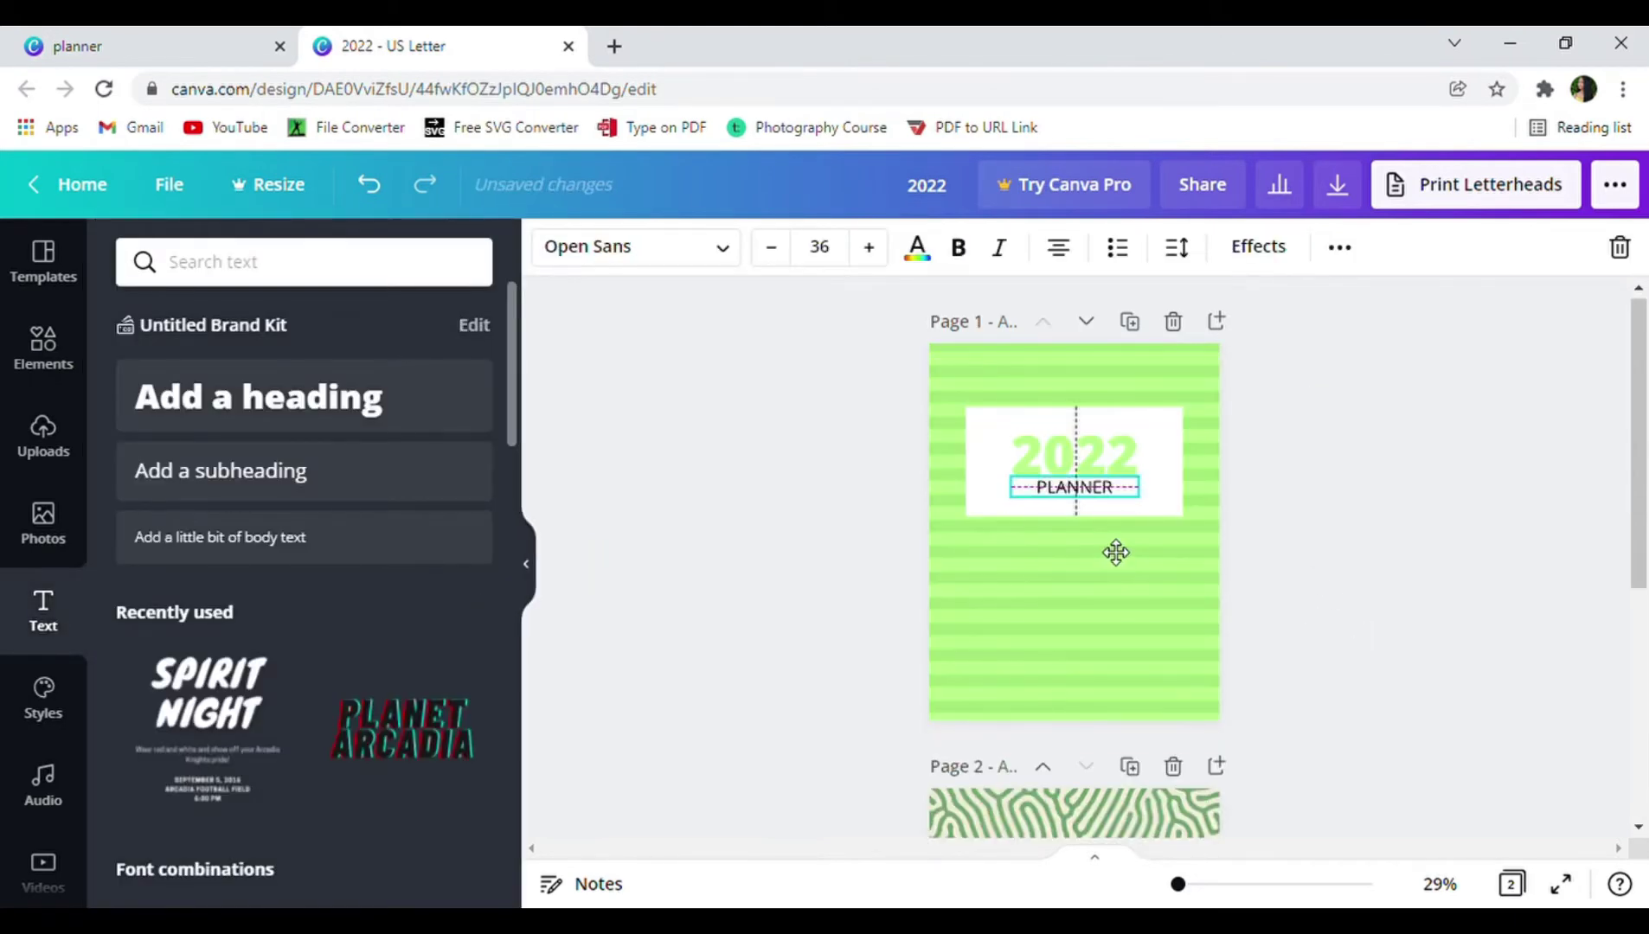
click(1408, 563)
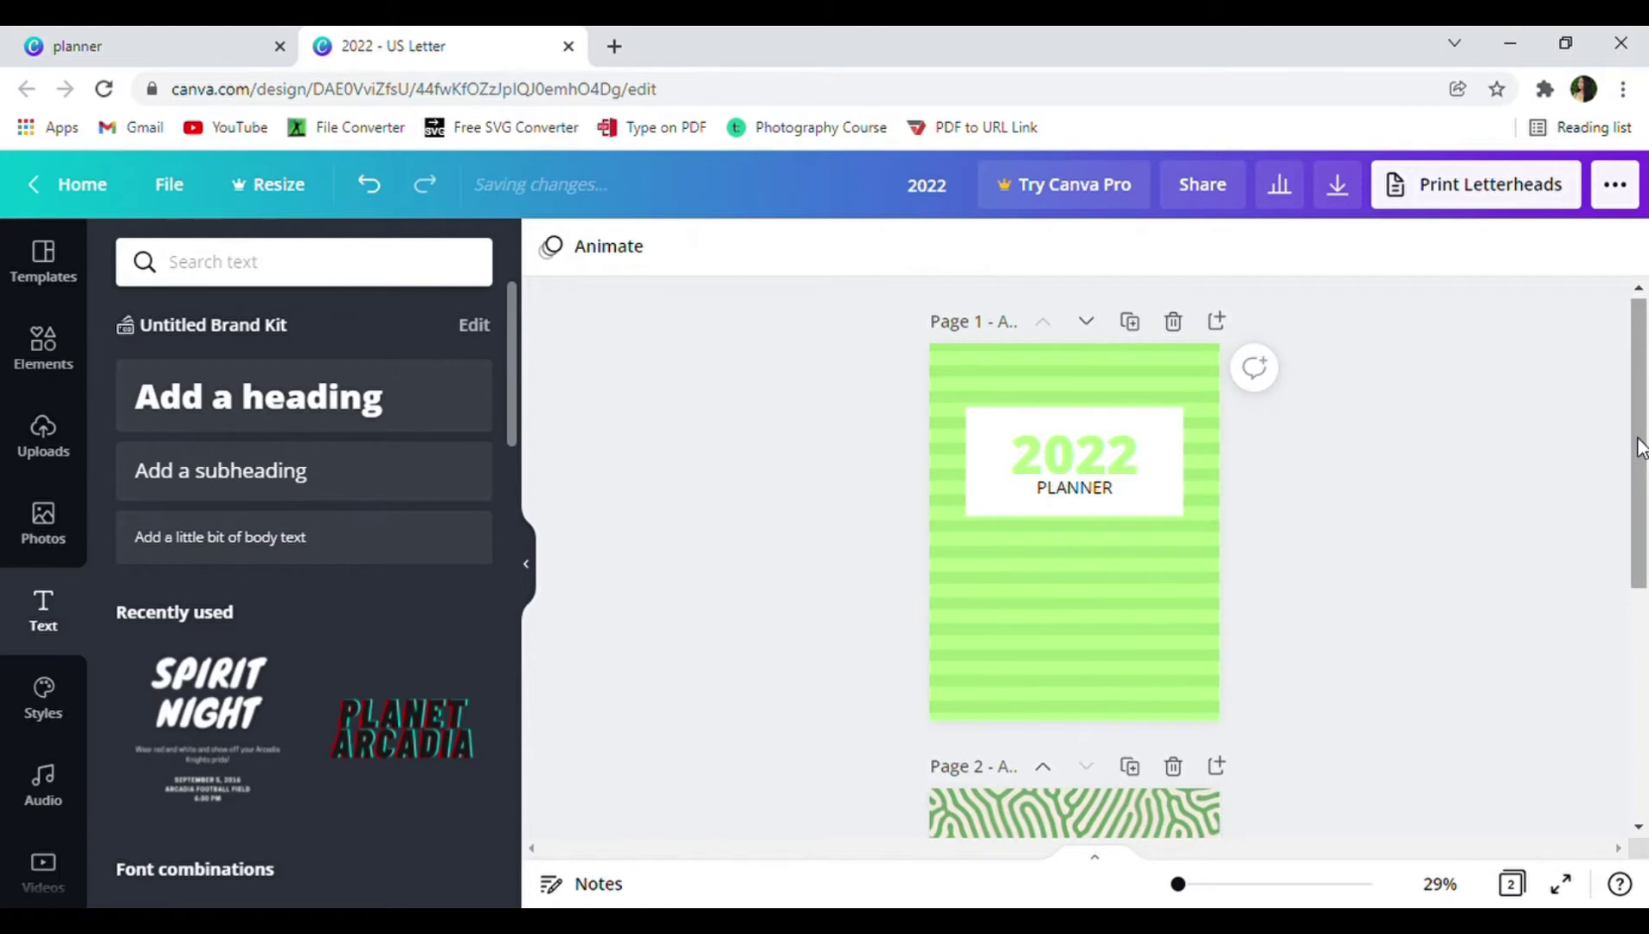
drag(1640, 447, 1608, 423)
Remove the striped page, duplicate the cover, delete its title and enlarge the white box.
click(1173, 322)
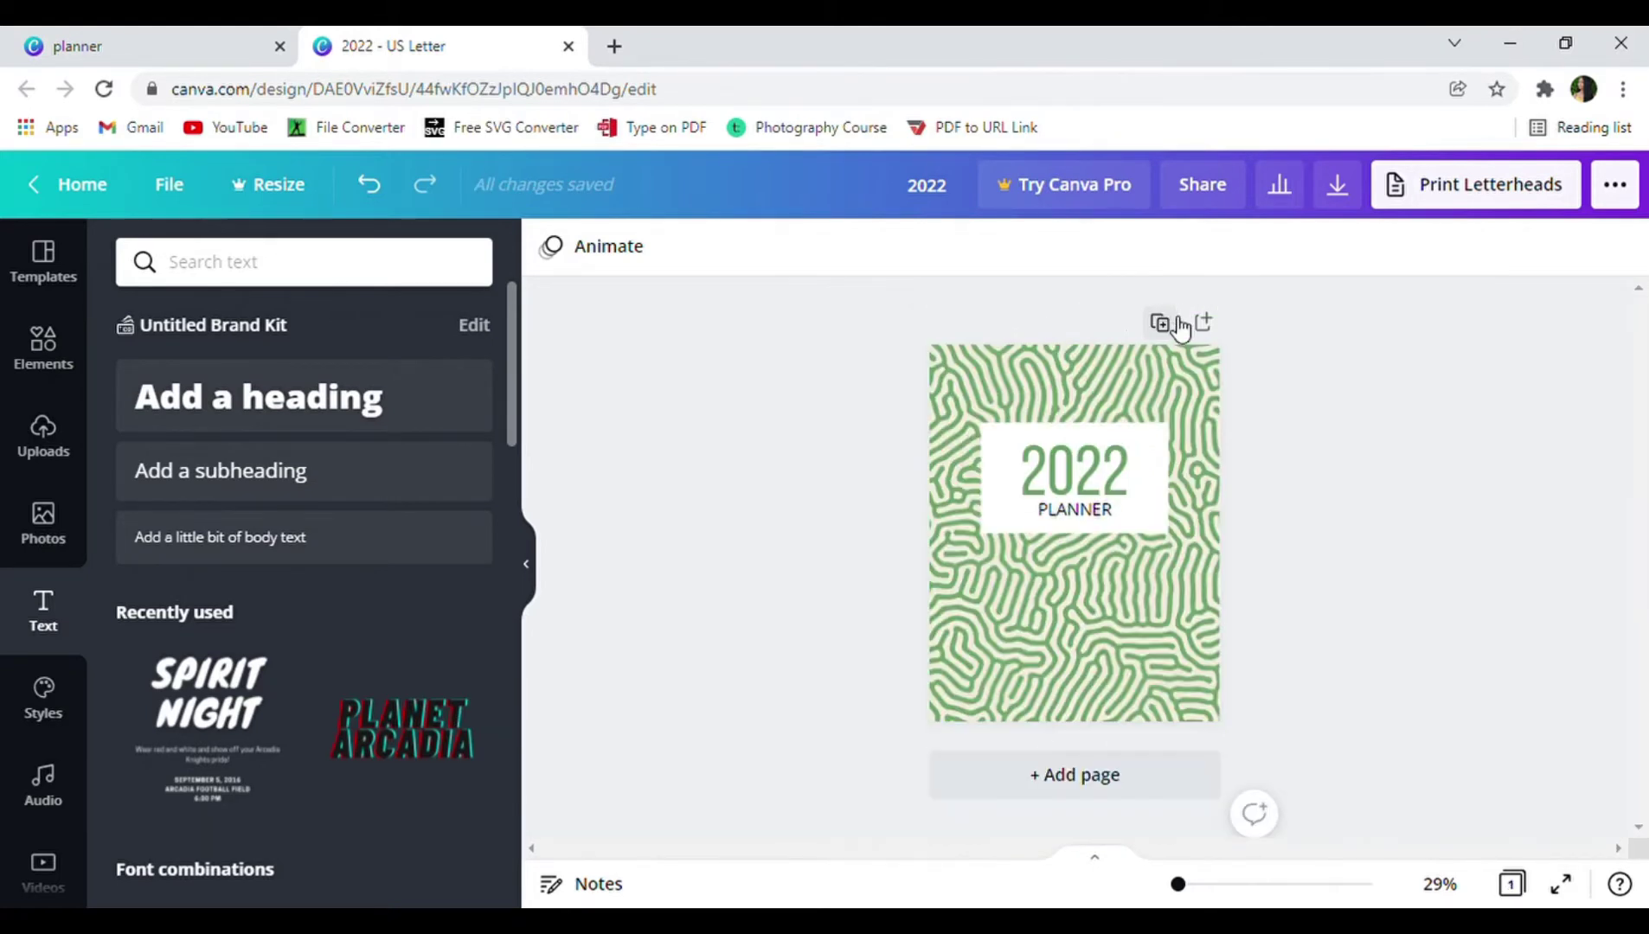
click(1163, 323)
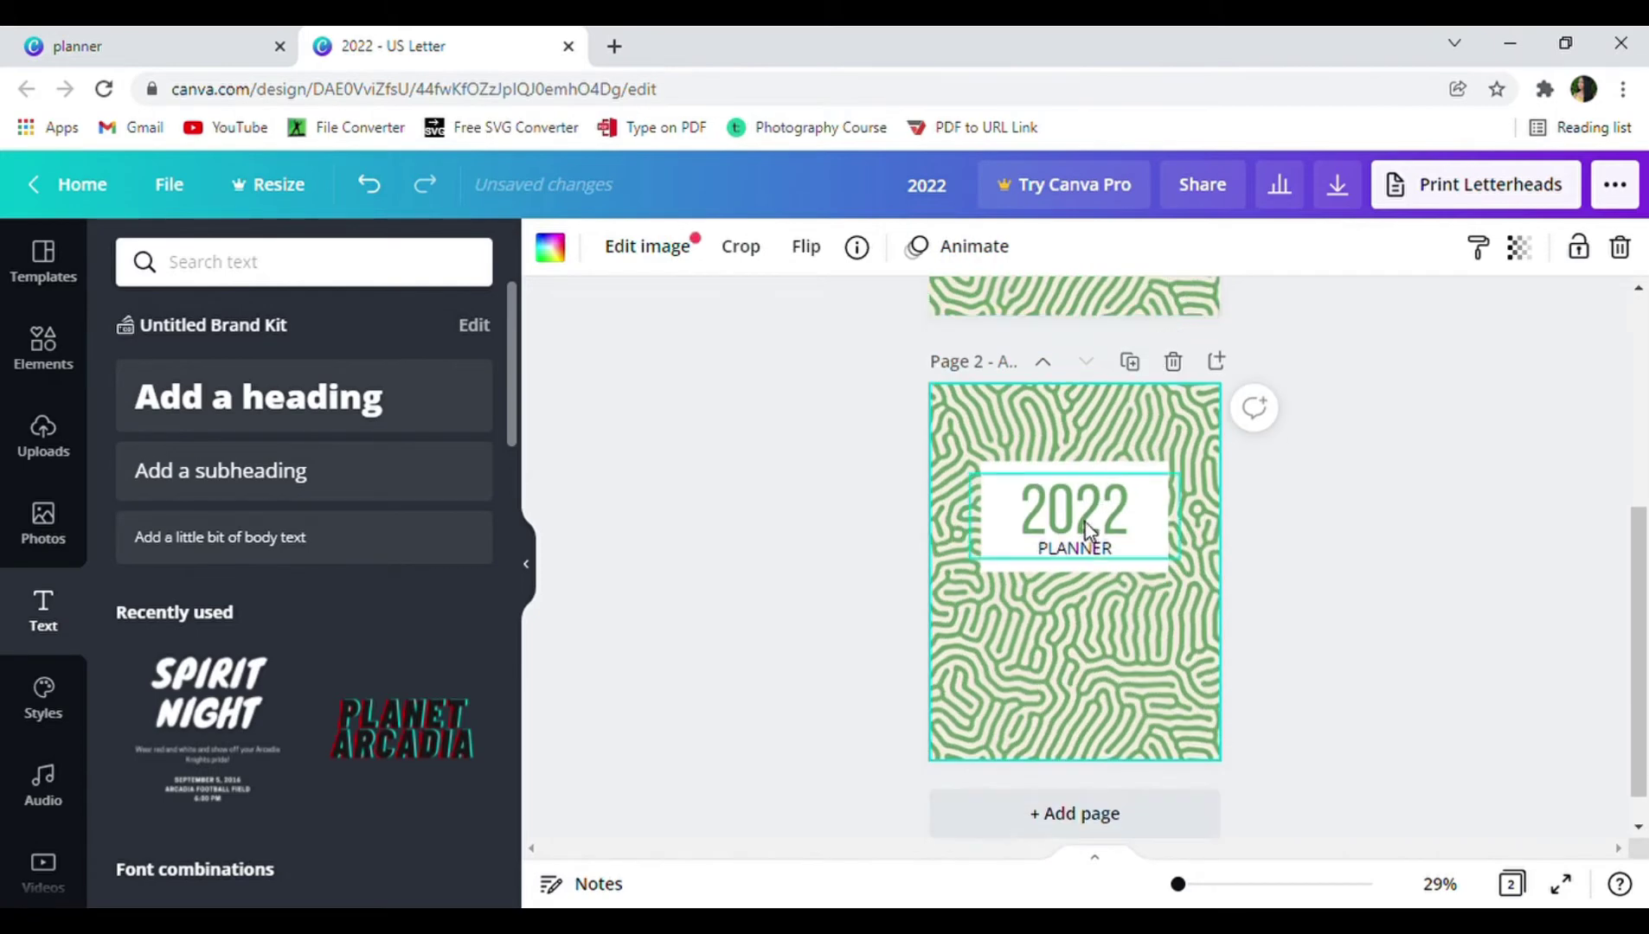
key(Delete)
drag(1178, 560, 1268, 610)
Add a green 'MONTHLY EXPENSES' heading in Oregano at the top of the page.
click(385, 421)
click(935, 412)
click(1112, 596)
click(1117, 600)
text(MONTHLY EXPENSES)
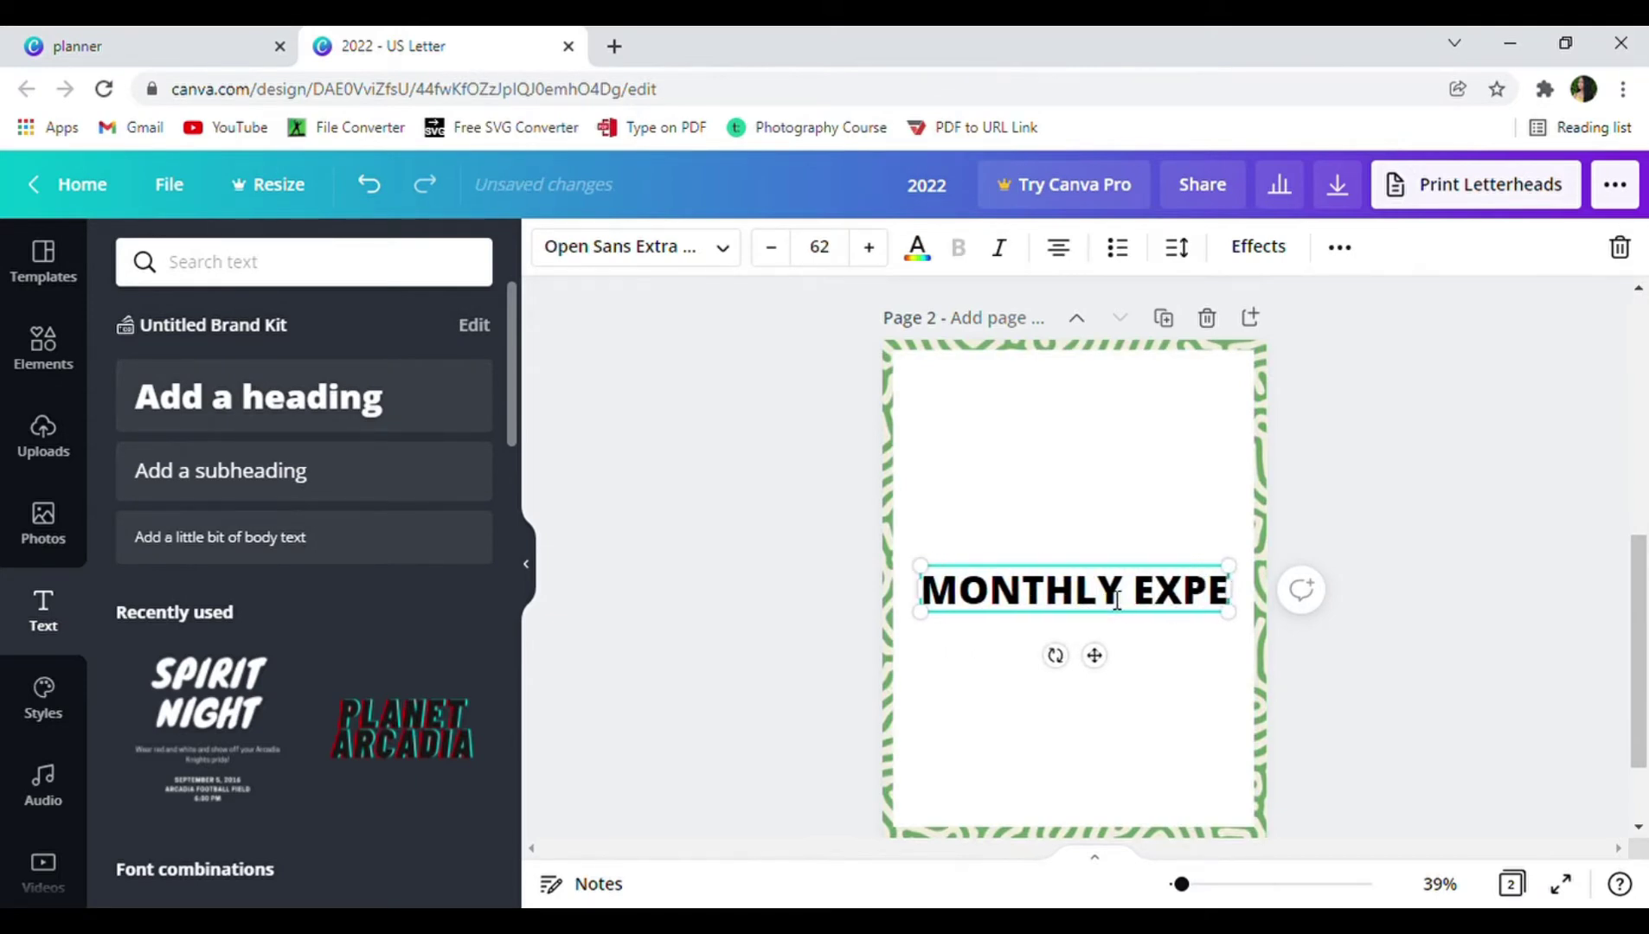
click(636, 246)
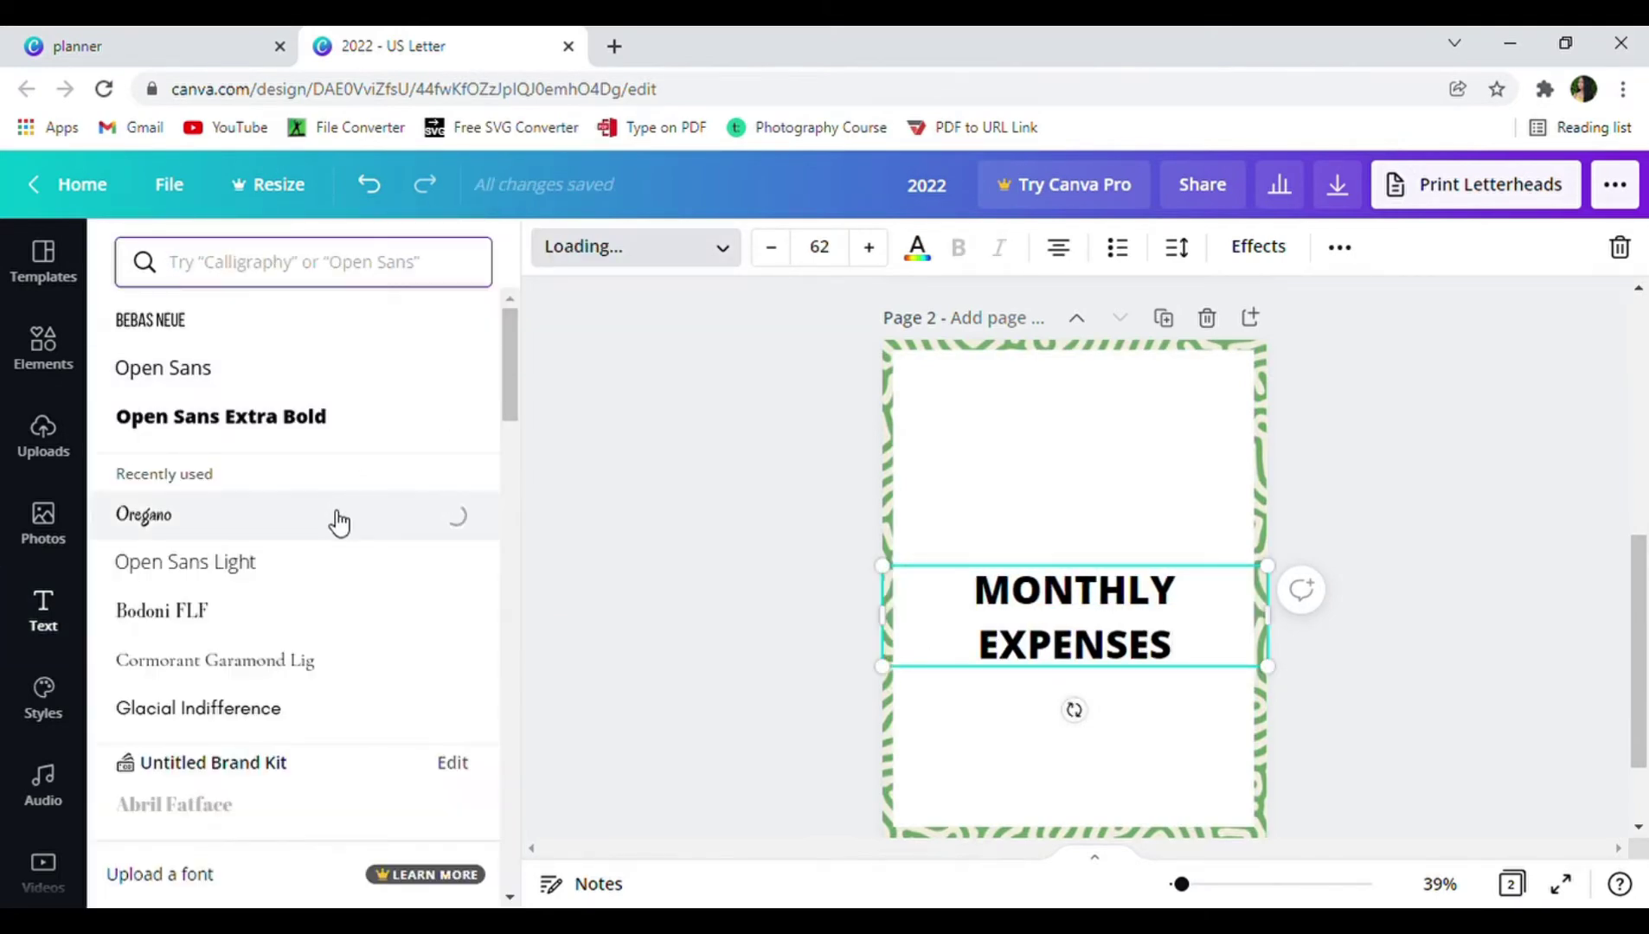
drag(1263, 637, 1116, 606)
drag(1028, 646, 1094, 445)
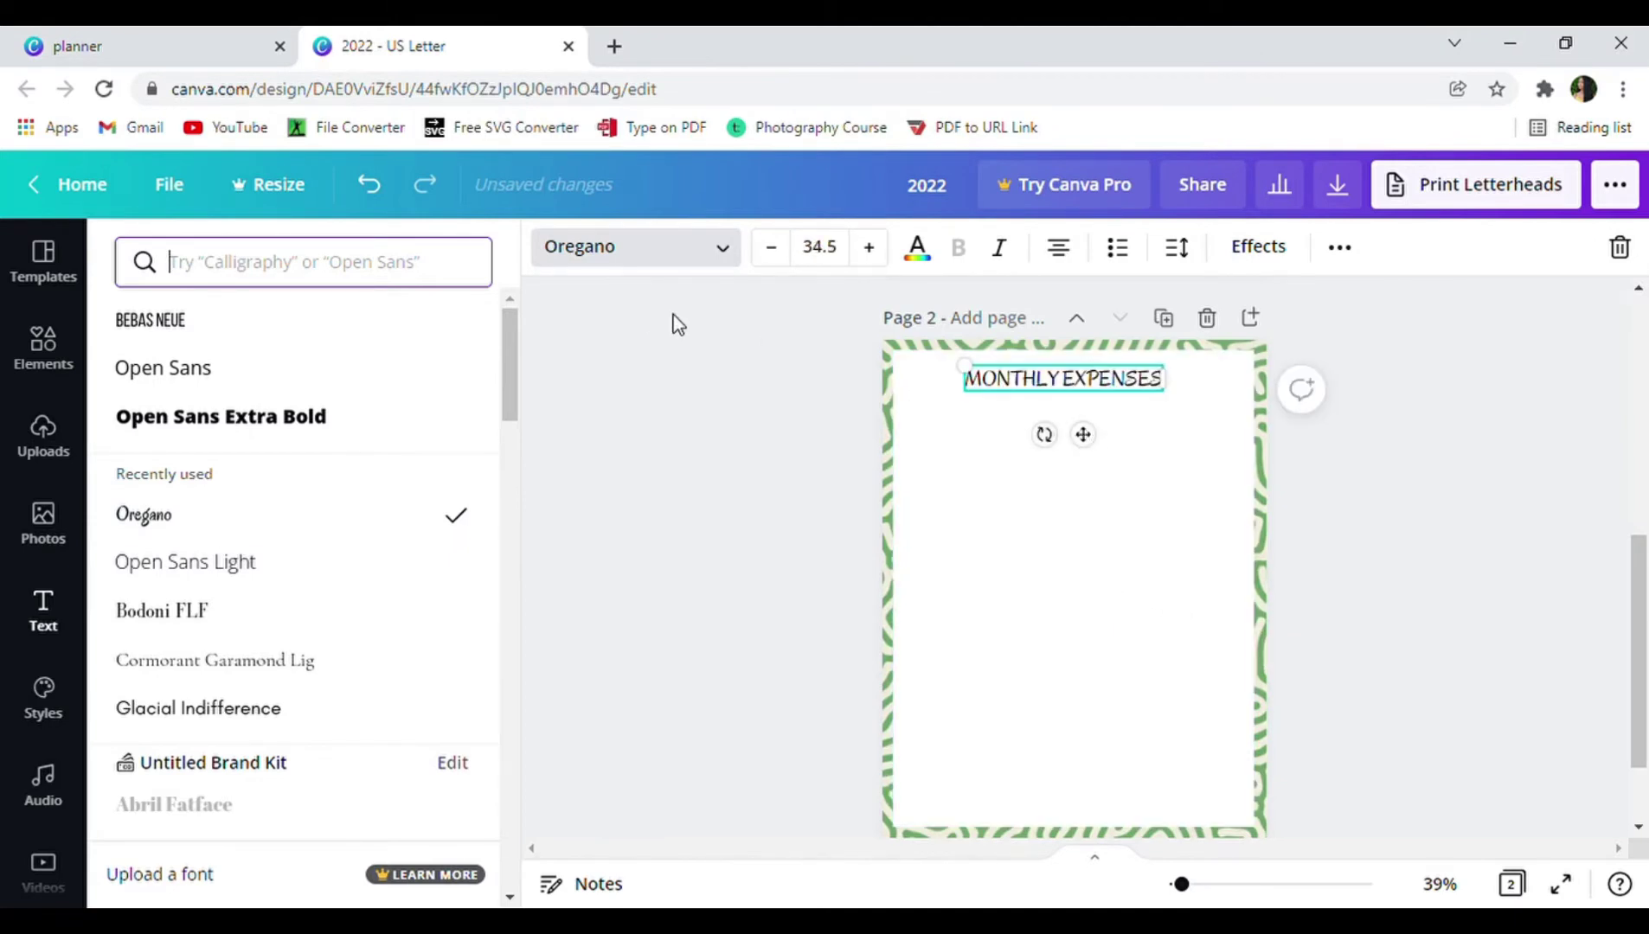
click(919, 251)
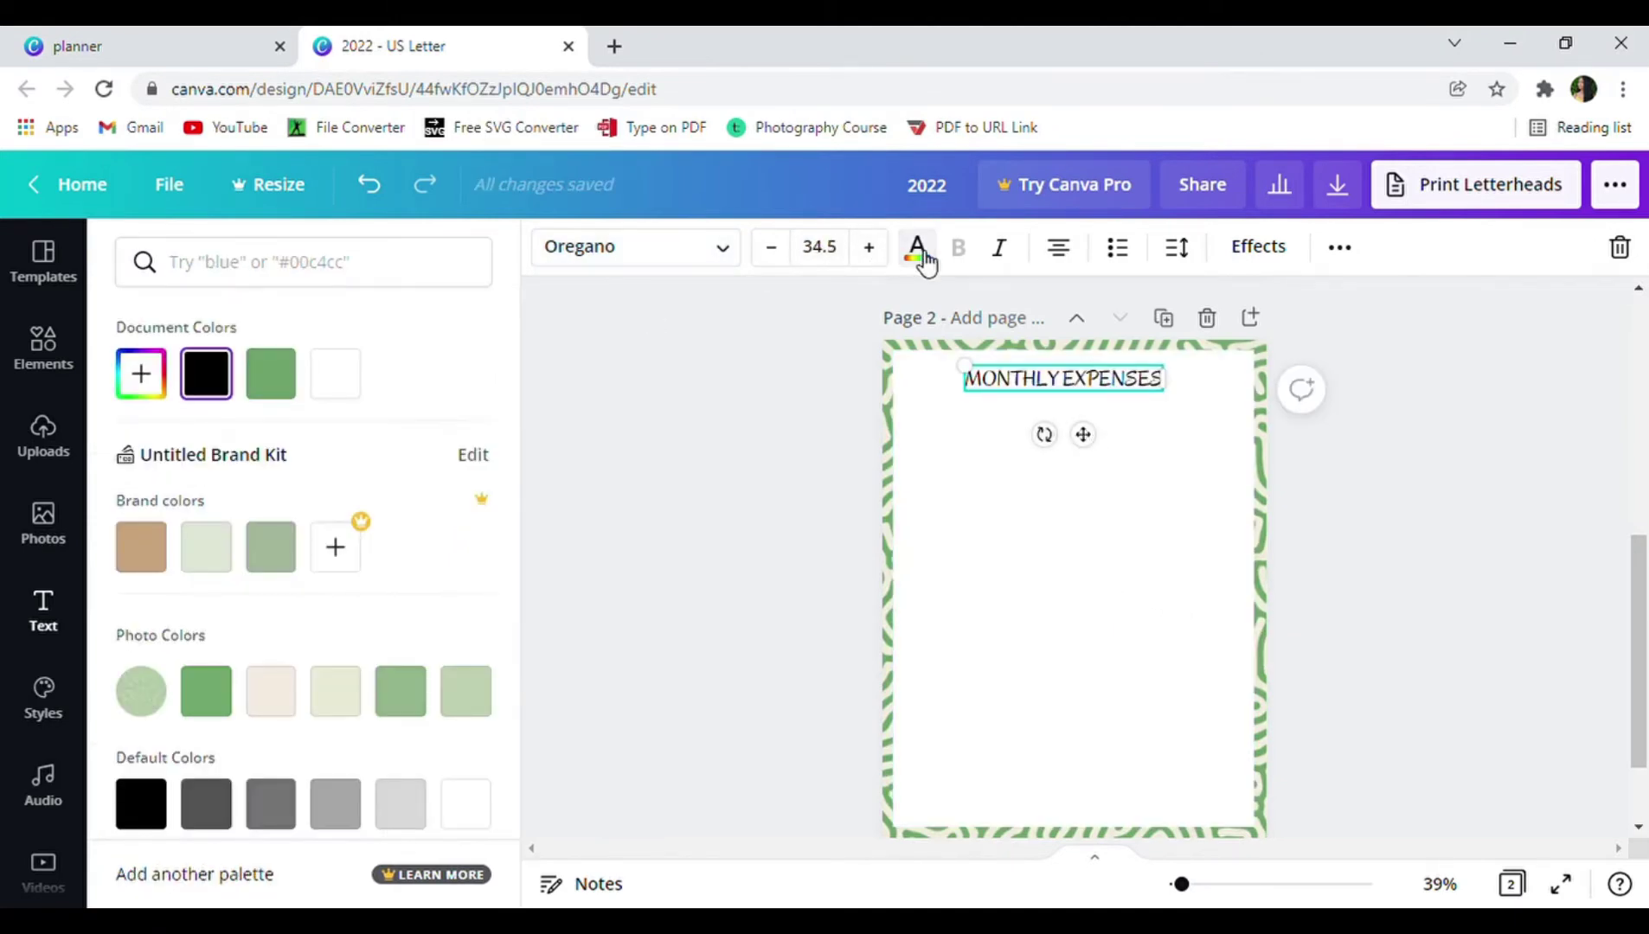
click(294, 381)
click(872, 423)
Add a small 'MONTH/YEAR: _______' line centred under the title.
click(241, 474)
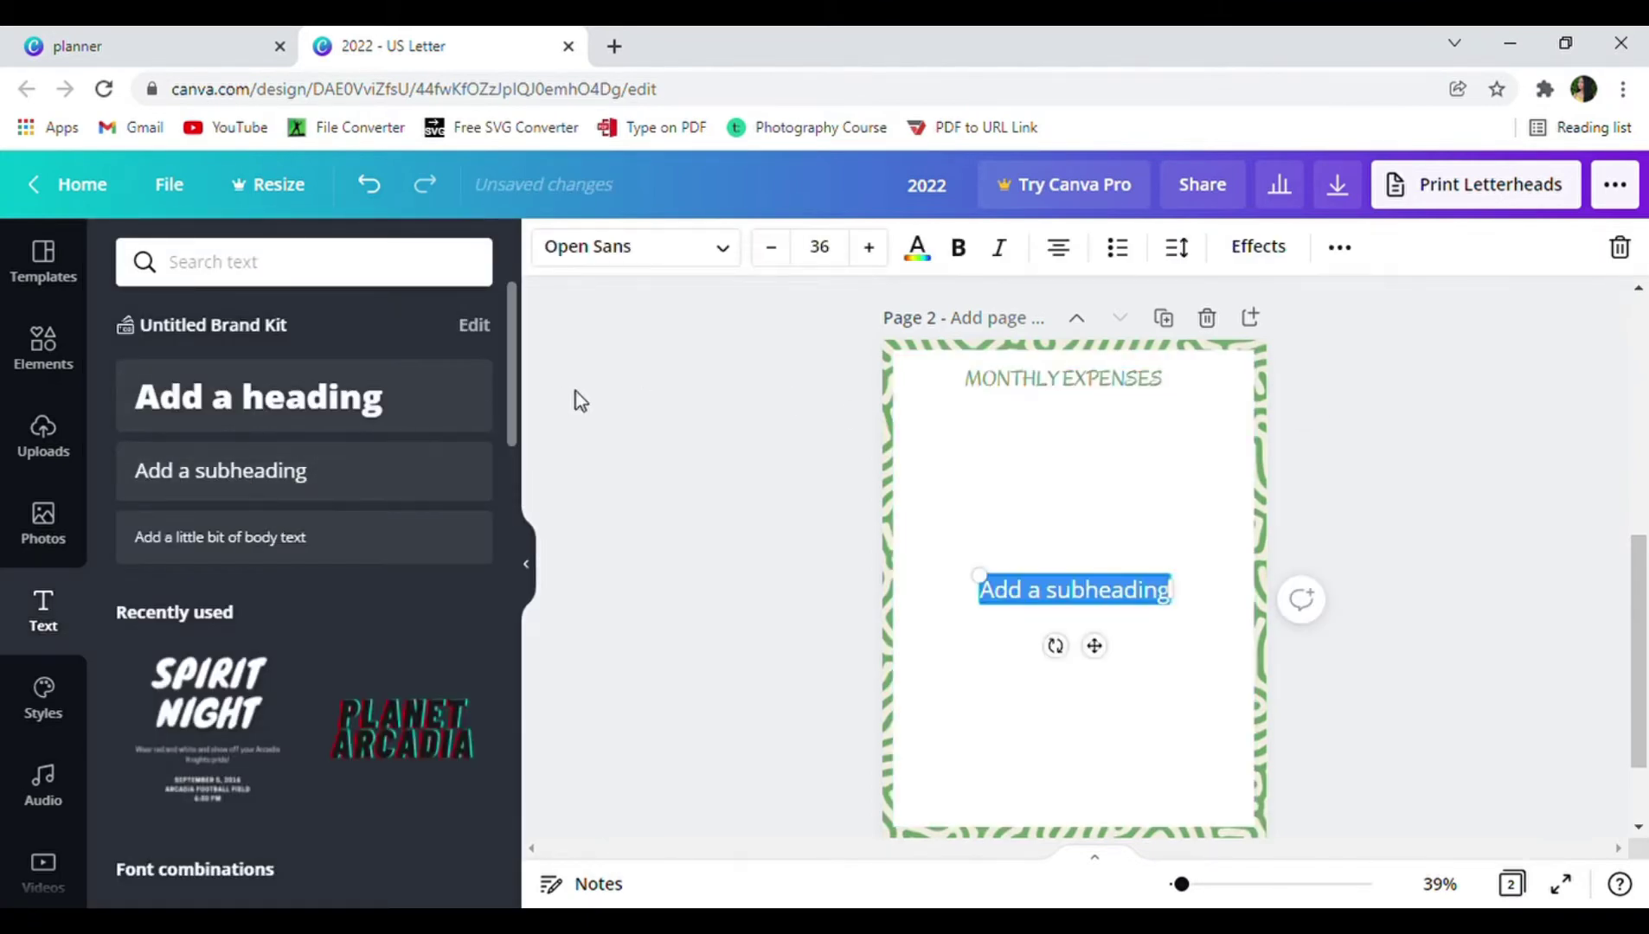
text(MONTH/YEAR: _______)
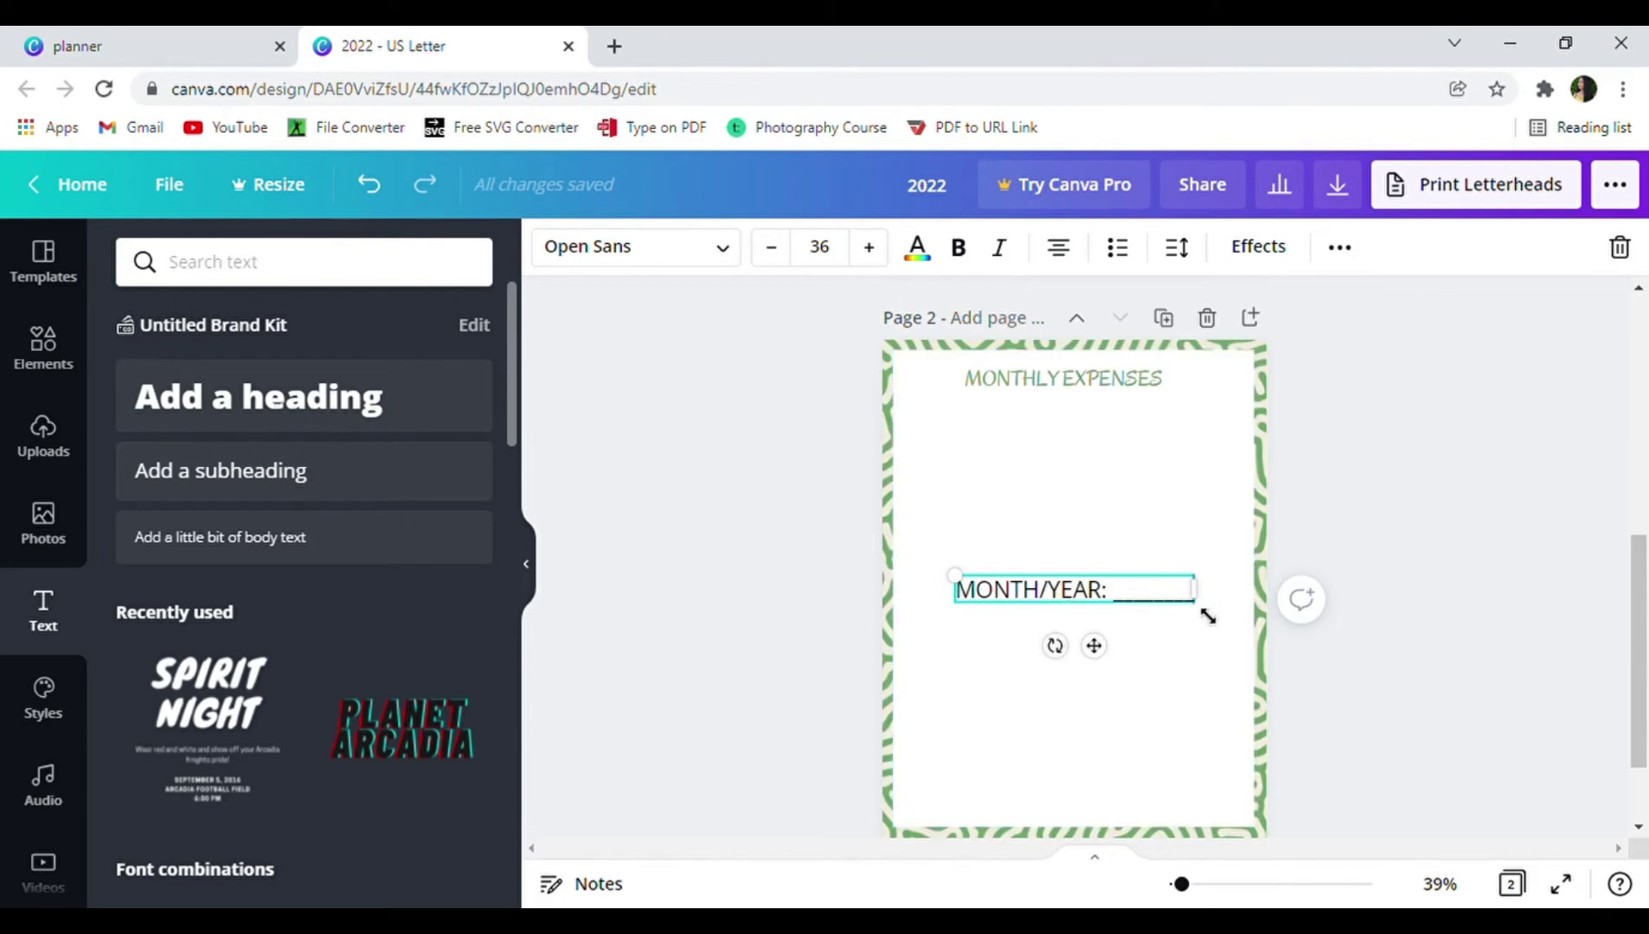
drag(1197, 604, 1088, 592)
drag(1053, 647, 1102, 466)
click(1133, 521)
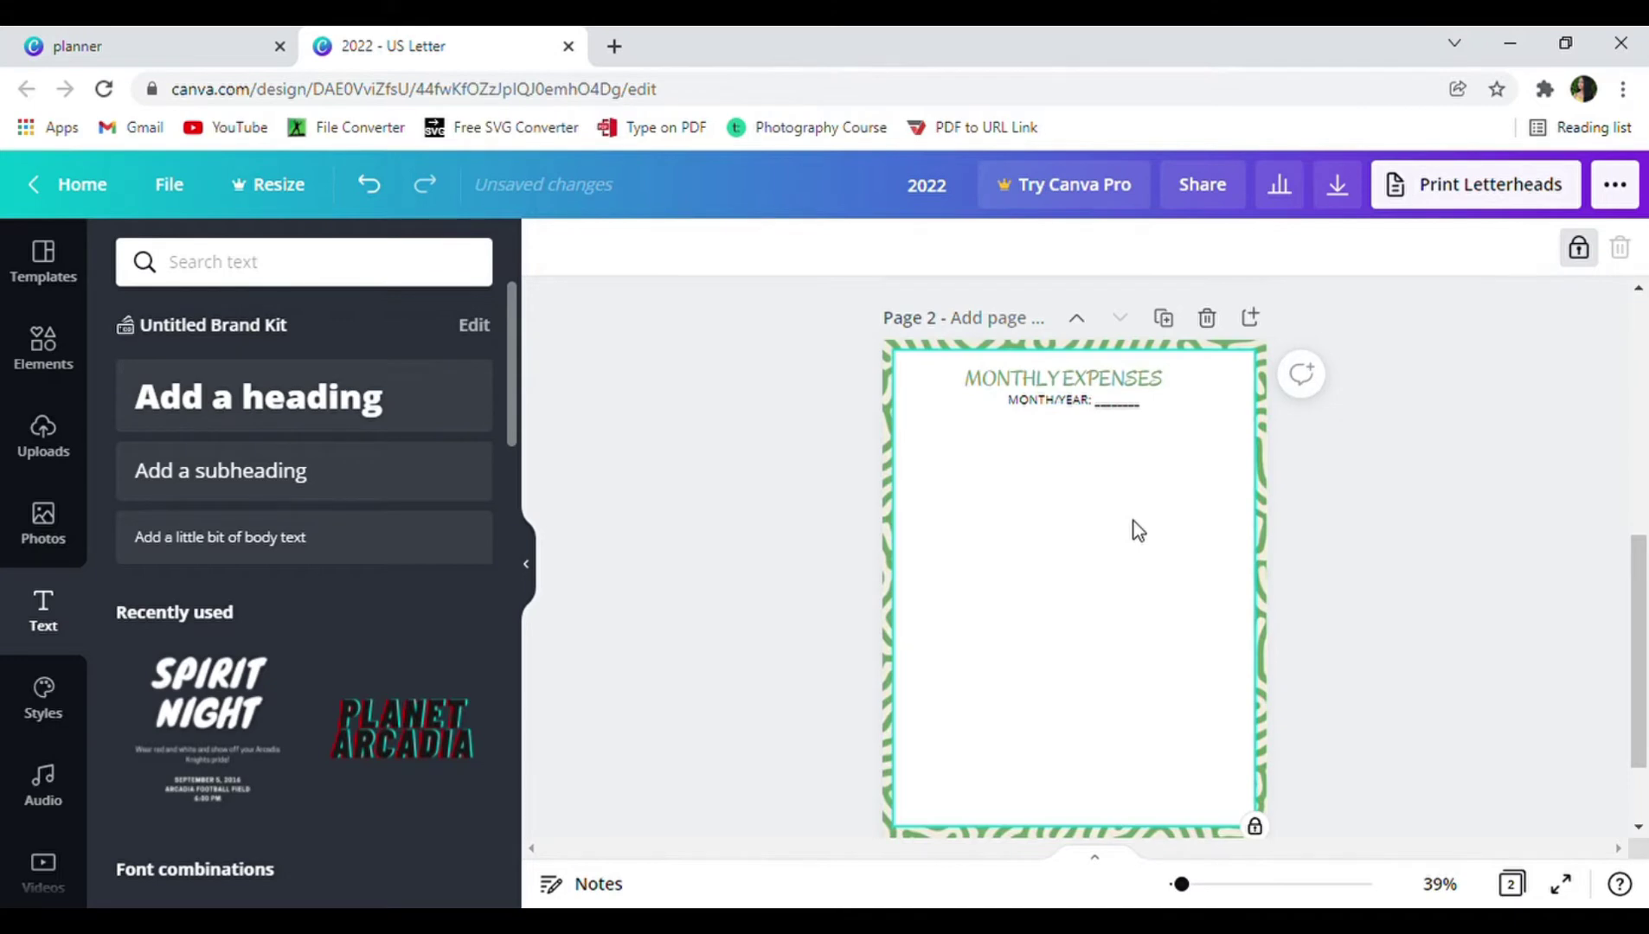
Add four thin green header bars in a row under the title.
click(43, 344)
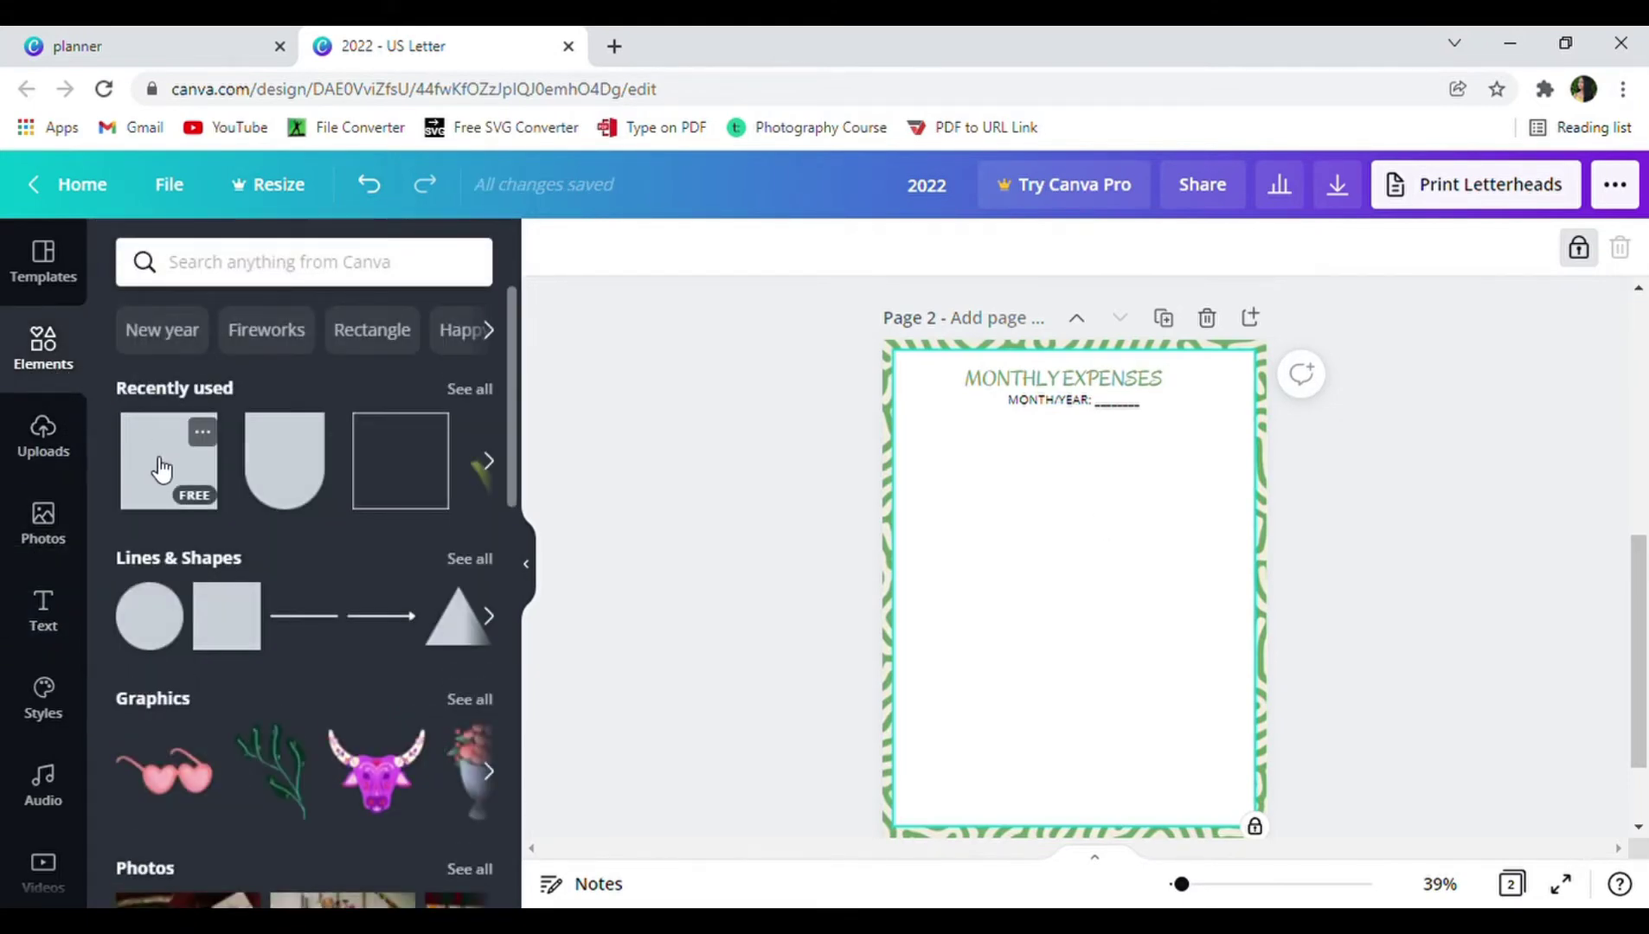
click(160, 468)
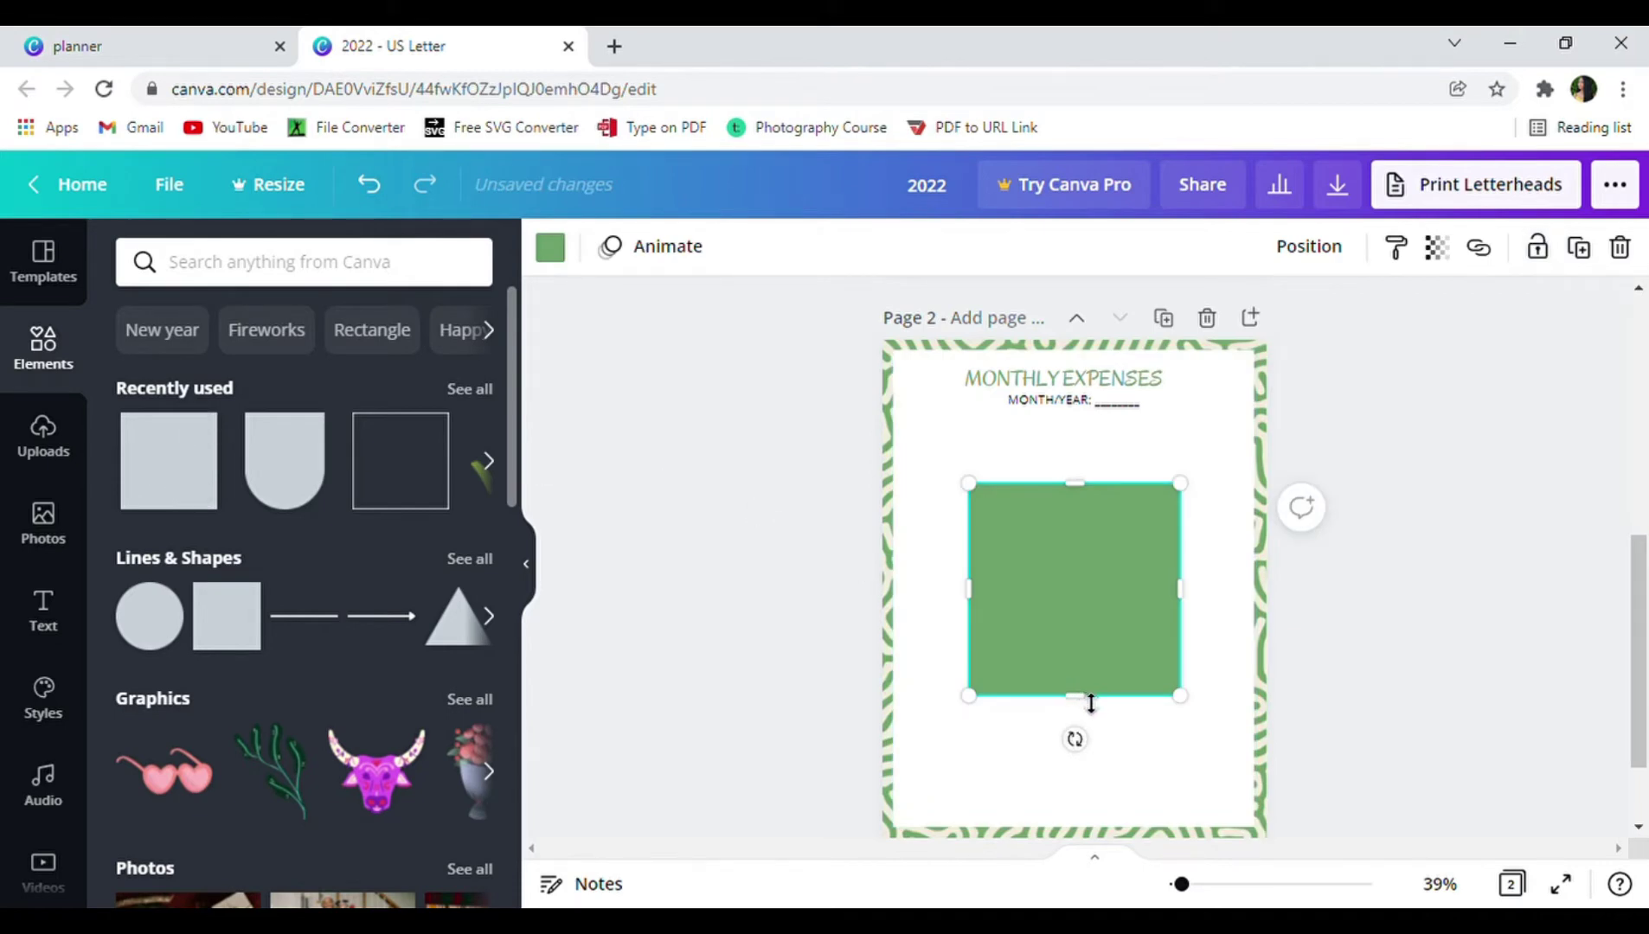
drag(1090, 695, 1155, 475)
click(1104, 548)
click(546, 581)
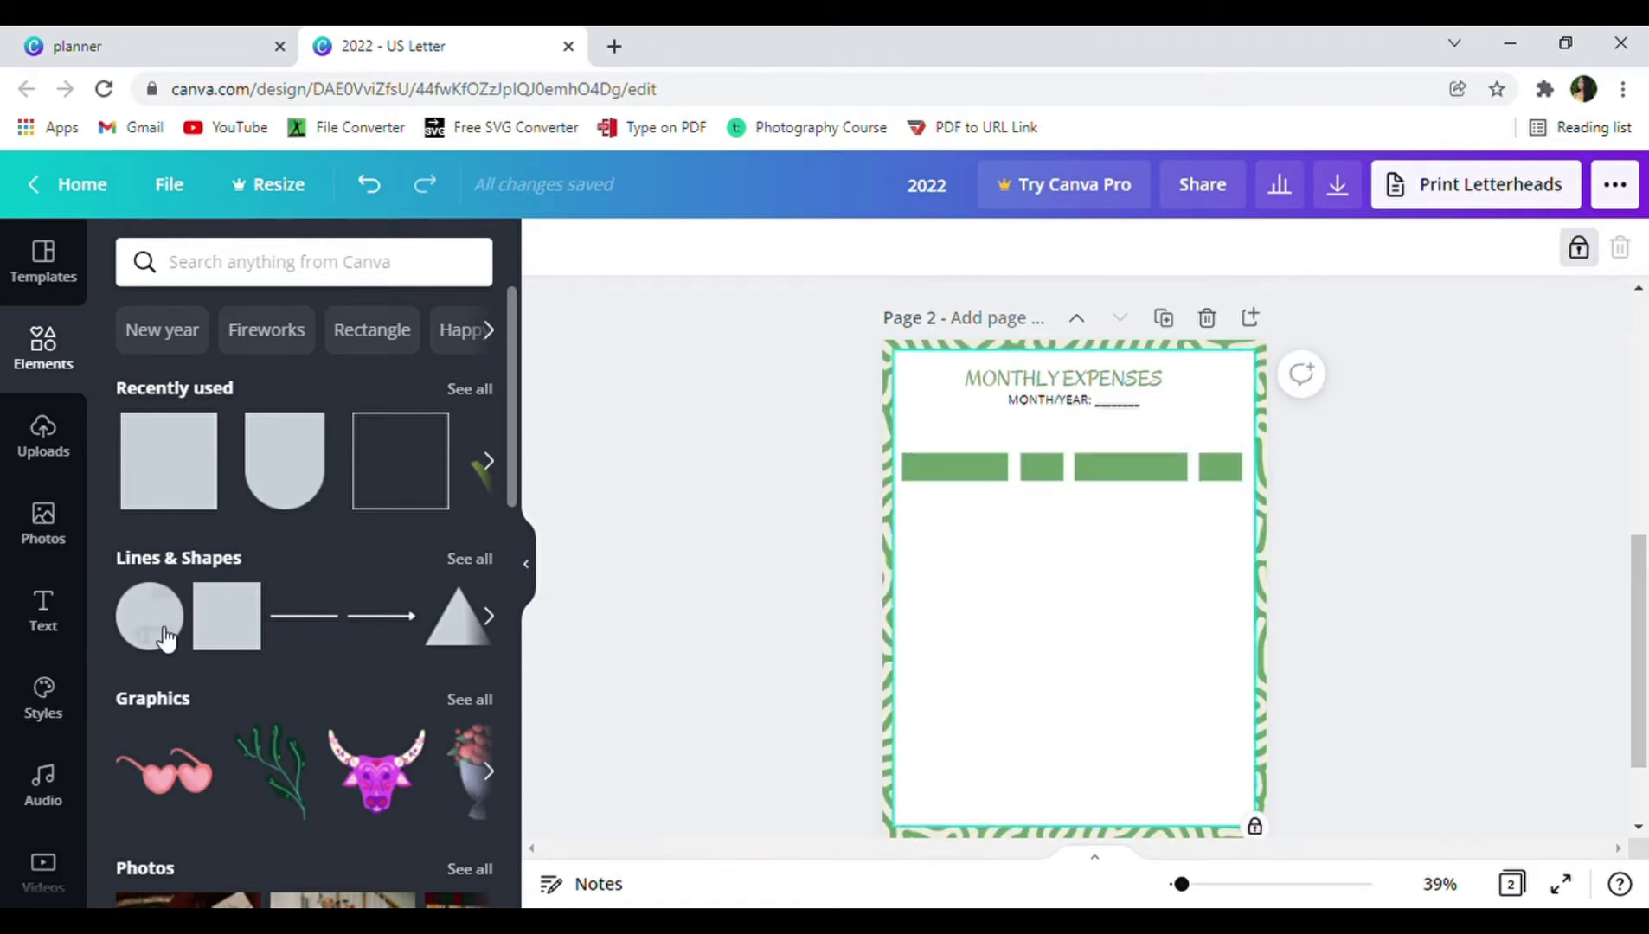
Label the bars 'Name of Expense', '$', 'Due Date' and a check mark.
click(67, 626)
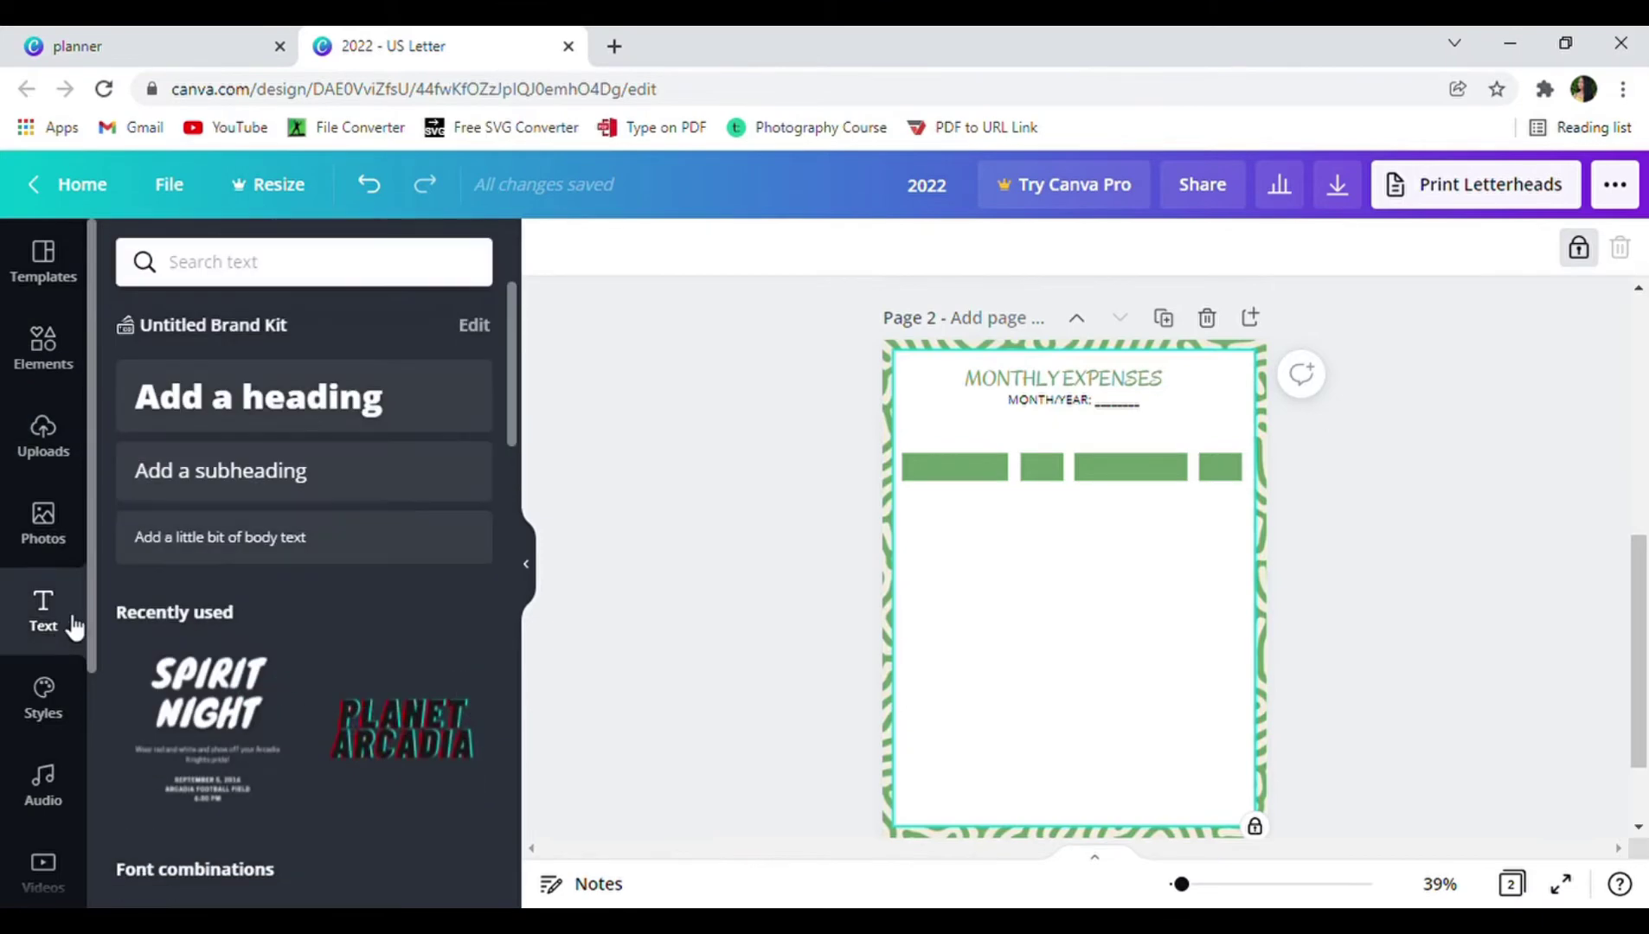
click(378, 490)
text(Name of Expense)
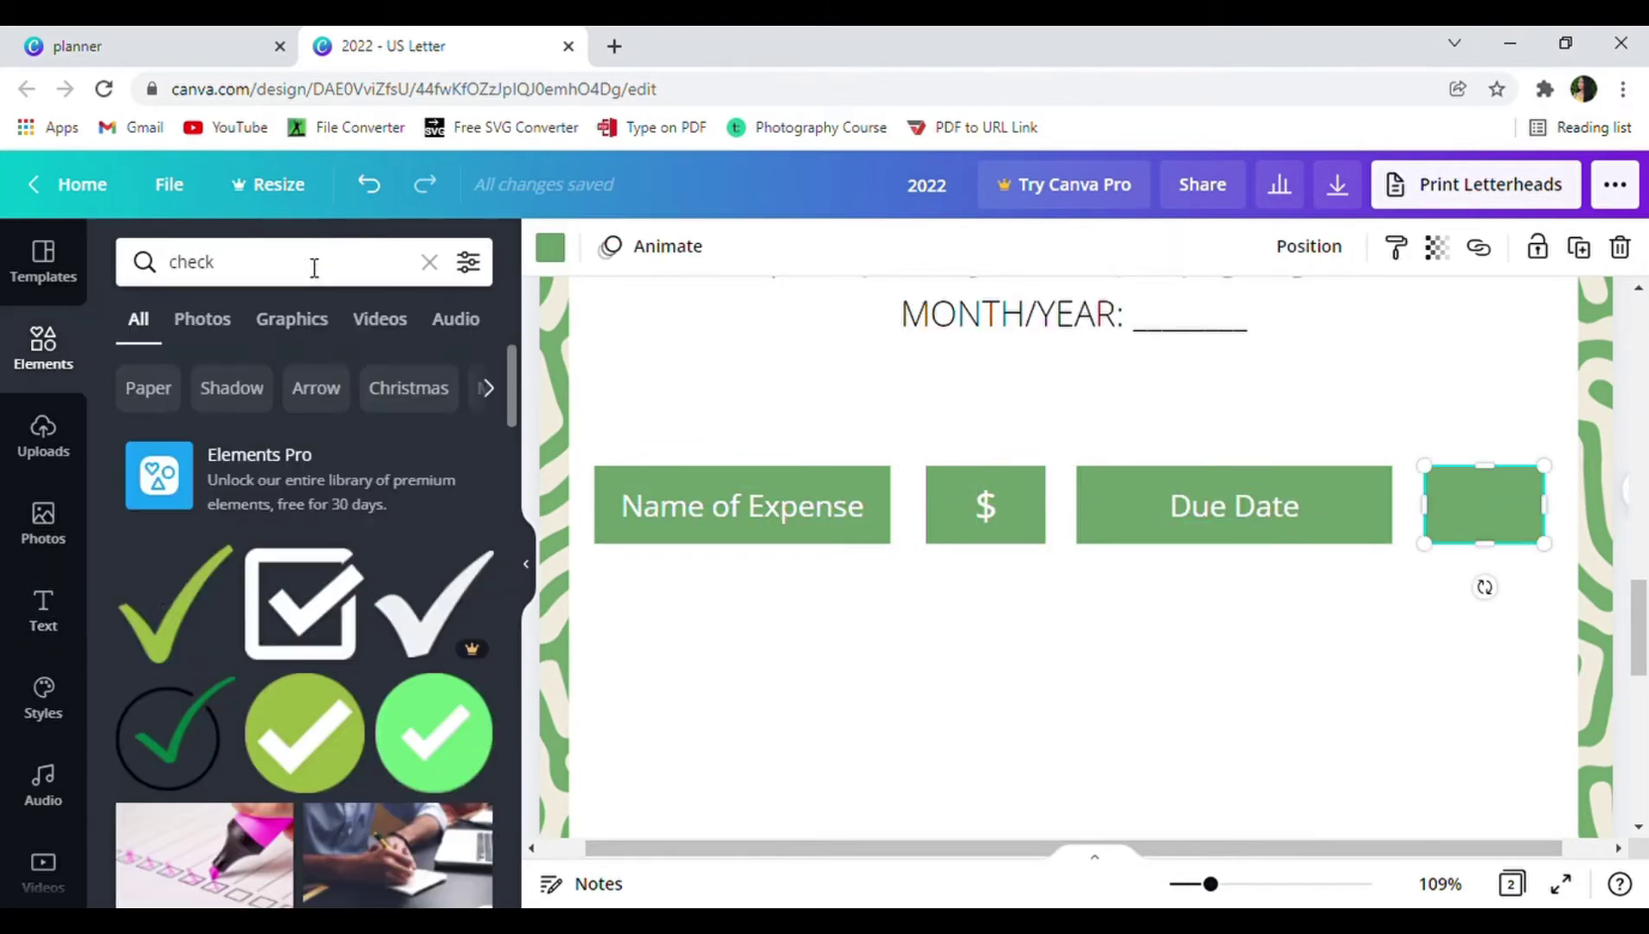
drag(1484, 584, 1505, 543)
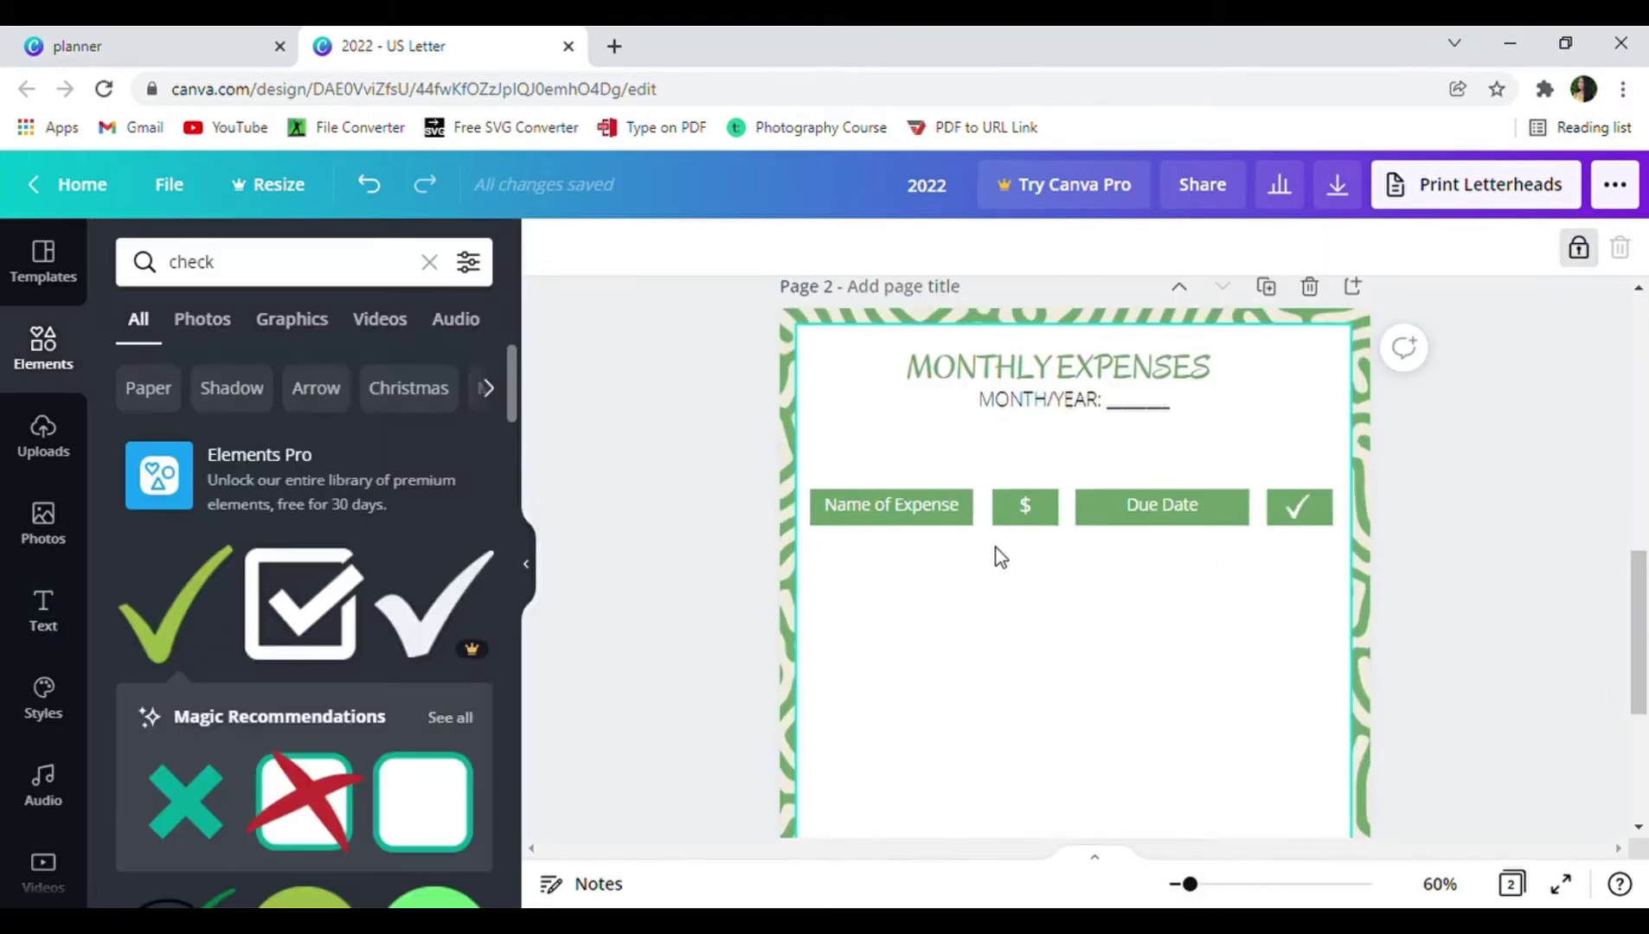
click(997, 525)
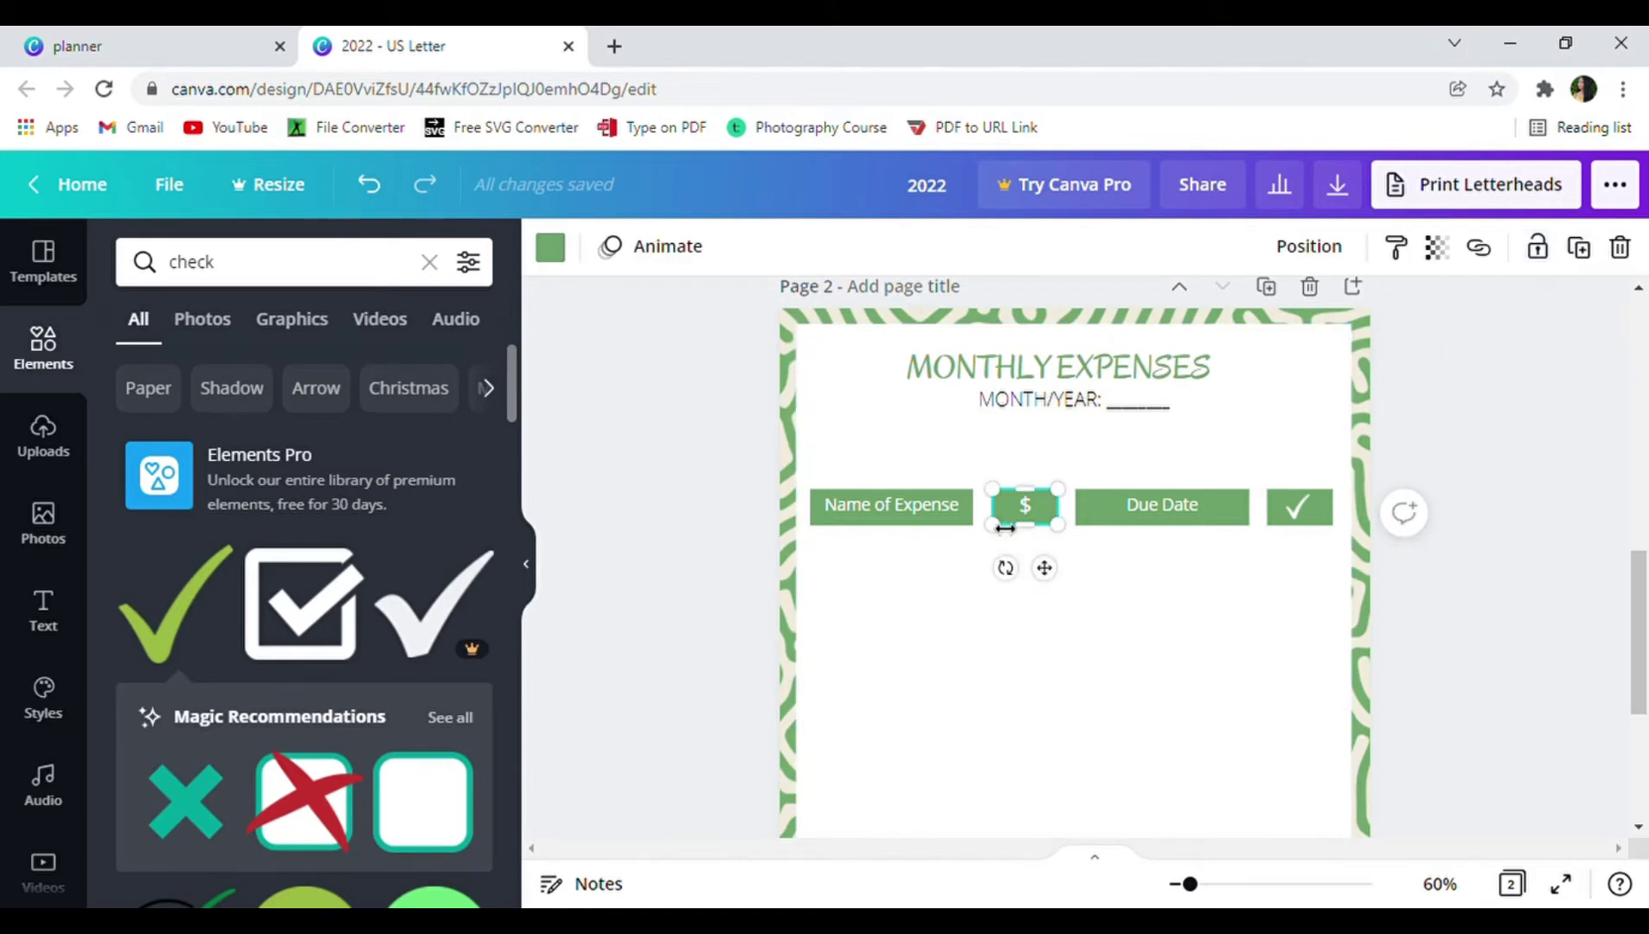
Add a light-green rectangle and duplicate it into column bodies beneath each header.
drag(995, 524, 999, 528)
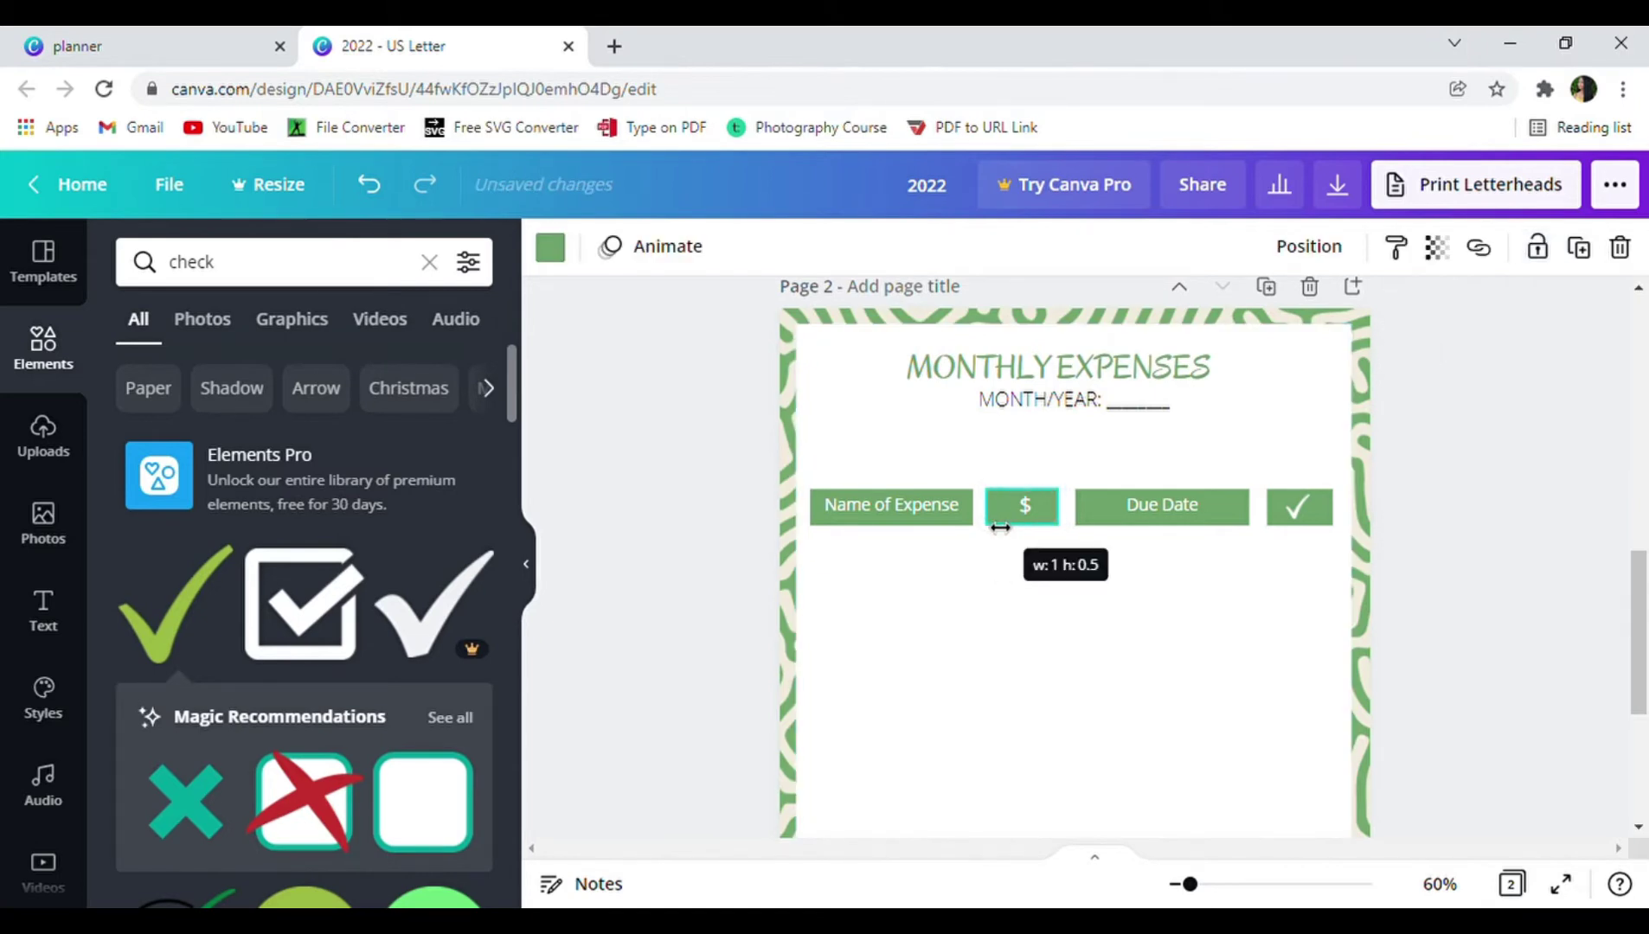
click(1155, 683)
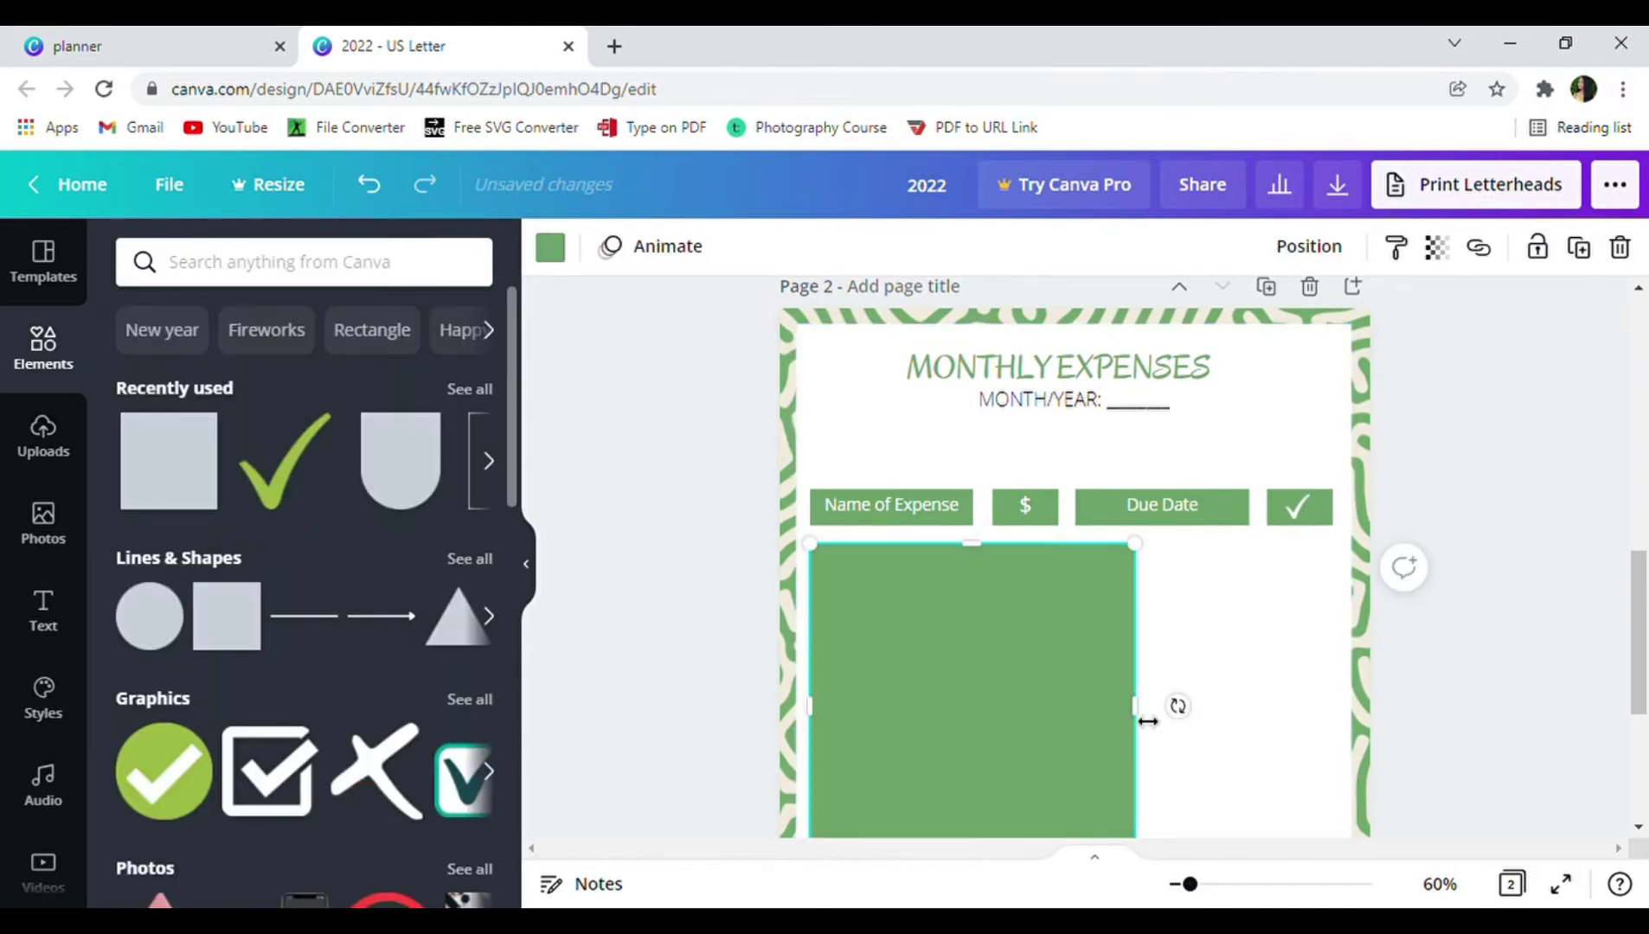
drag(1152, 719, 969, 718)
click(550, 246)
click(206, 547)
drag(870, 638, 1052, 637)
drag(1155, 683, 1057, 683)
click(1579, 247)
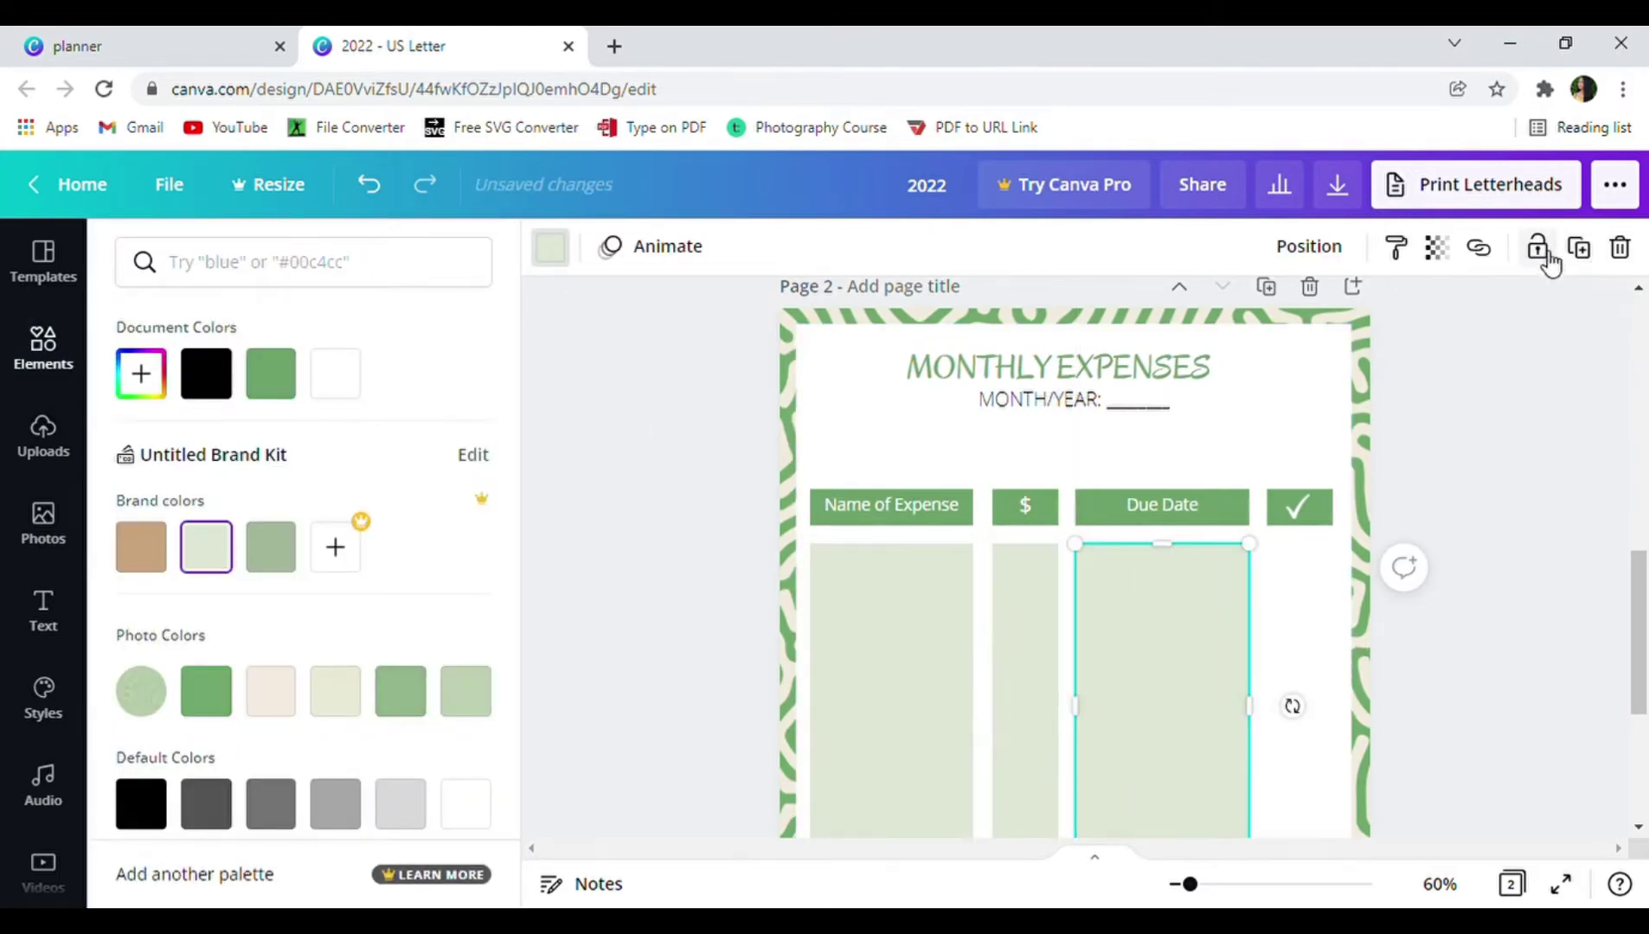
click(1579, 248)
drag(1174, 648, 1348, 648)
drag(1436, 683, 1333, 683)
drag(1640, 632, 1647, 710)
Lengthen every light-green column down the page to equal length.
drag(170, 460, 972, 647)
click(891, 432)
drag(891, 568, 891, 589)
click(1025, 432)
drag(1025, 568, 1025, 588)
click(1162, 432)
drag(1173, 569, 1173, 596)
click(953, 673)
click(1025, 432)
drag(1026, 590, 1034, 607)
click(1300, 433)
drag(1300, 569, 1299, 595)
Widen the green bottom 'Notes:' bar and fit a white writing box inside it.
click(973, 715)
click(935, 553)
click(1211, 571)
click(1116, 684)
drag(1135, 678, 1347, 681)
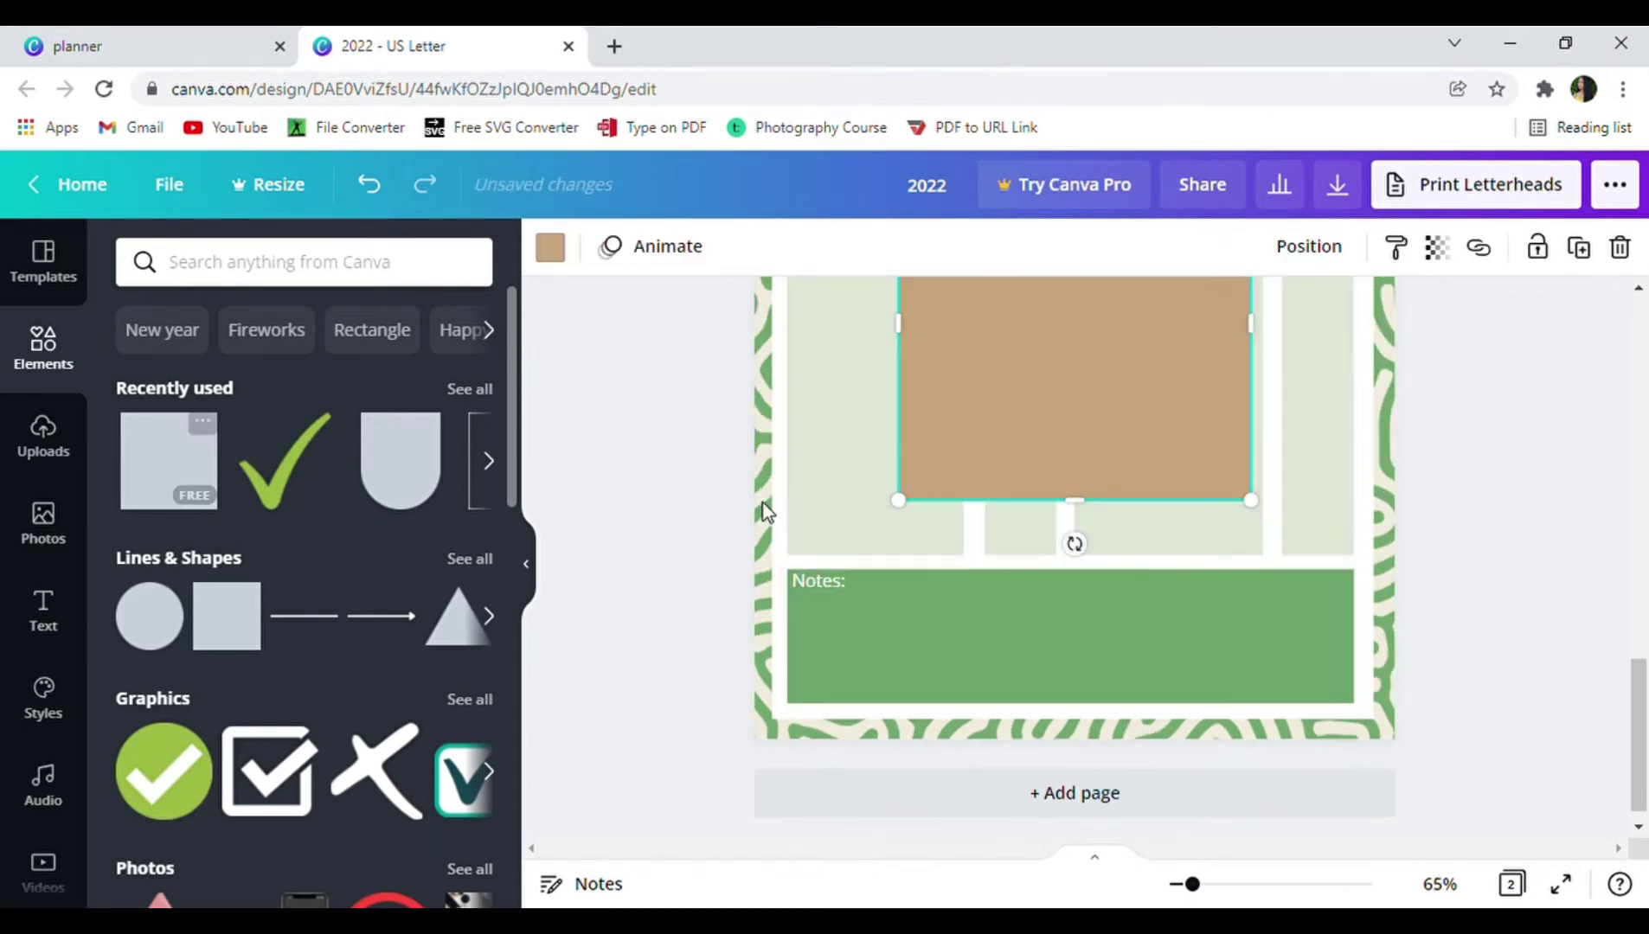
drag(1049, 431, 943, 633)
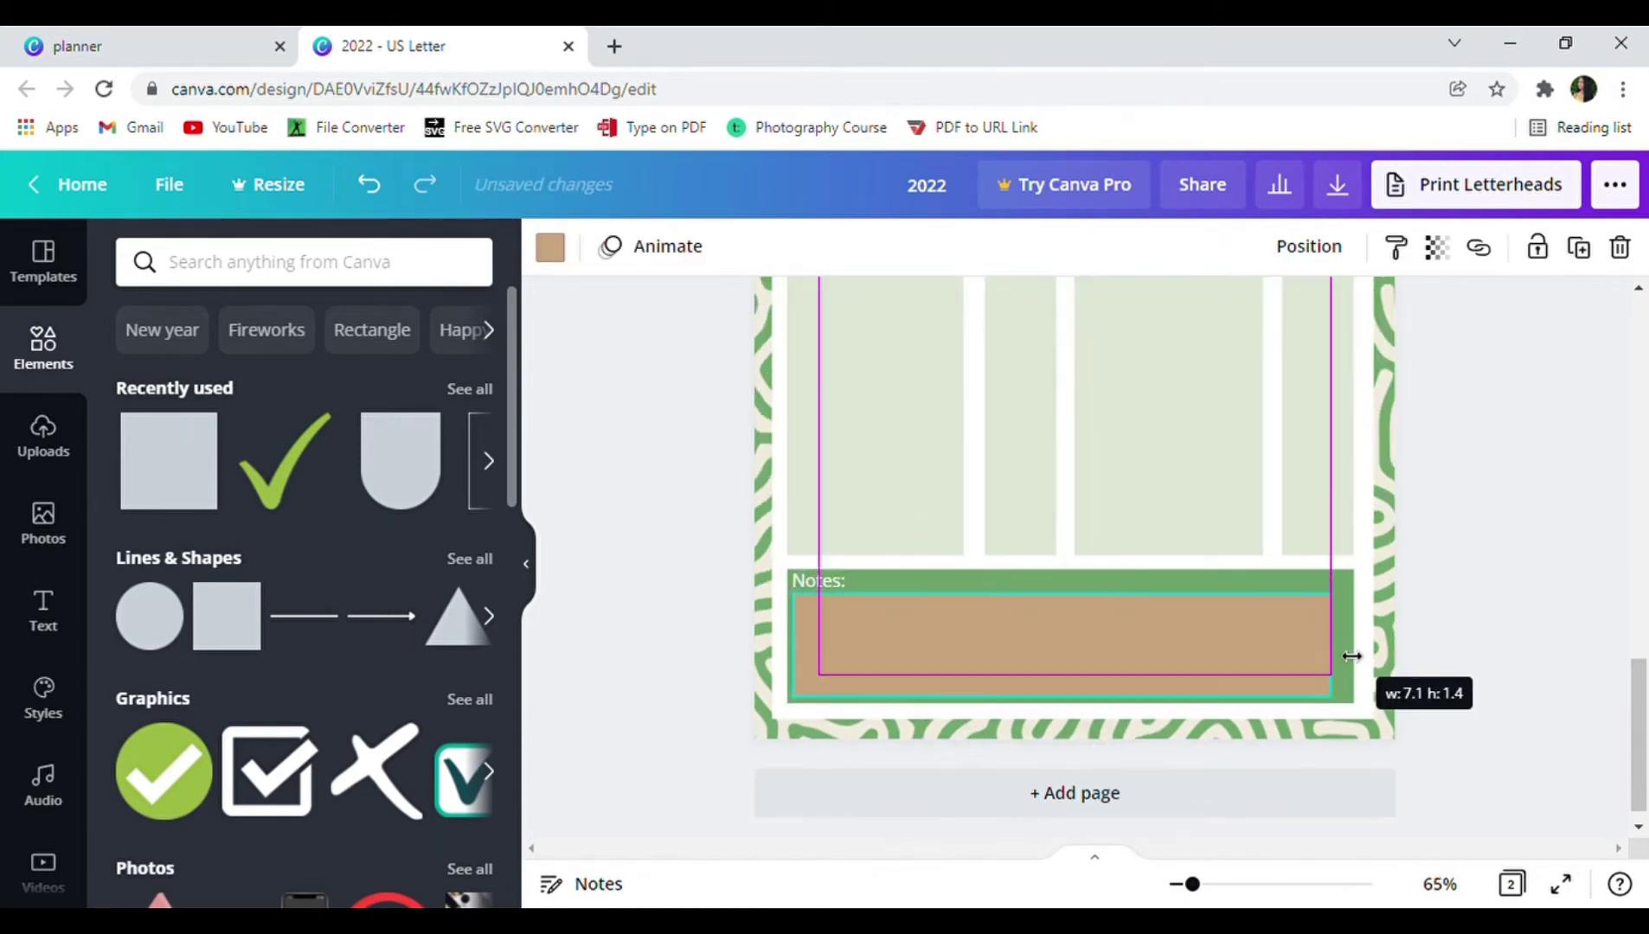
drag(1351, 656, 1347, 656)
drag(1070, 695, 1093, 717)
click(551, 247)
click(480, 398)
drag(1192, 884, 1178, 884)
click(1203, 528)
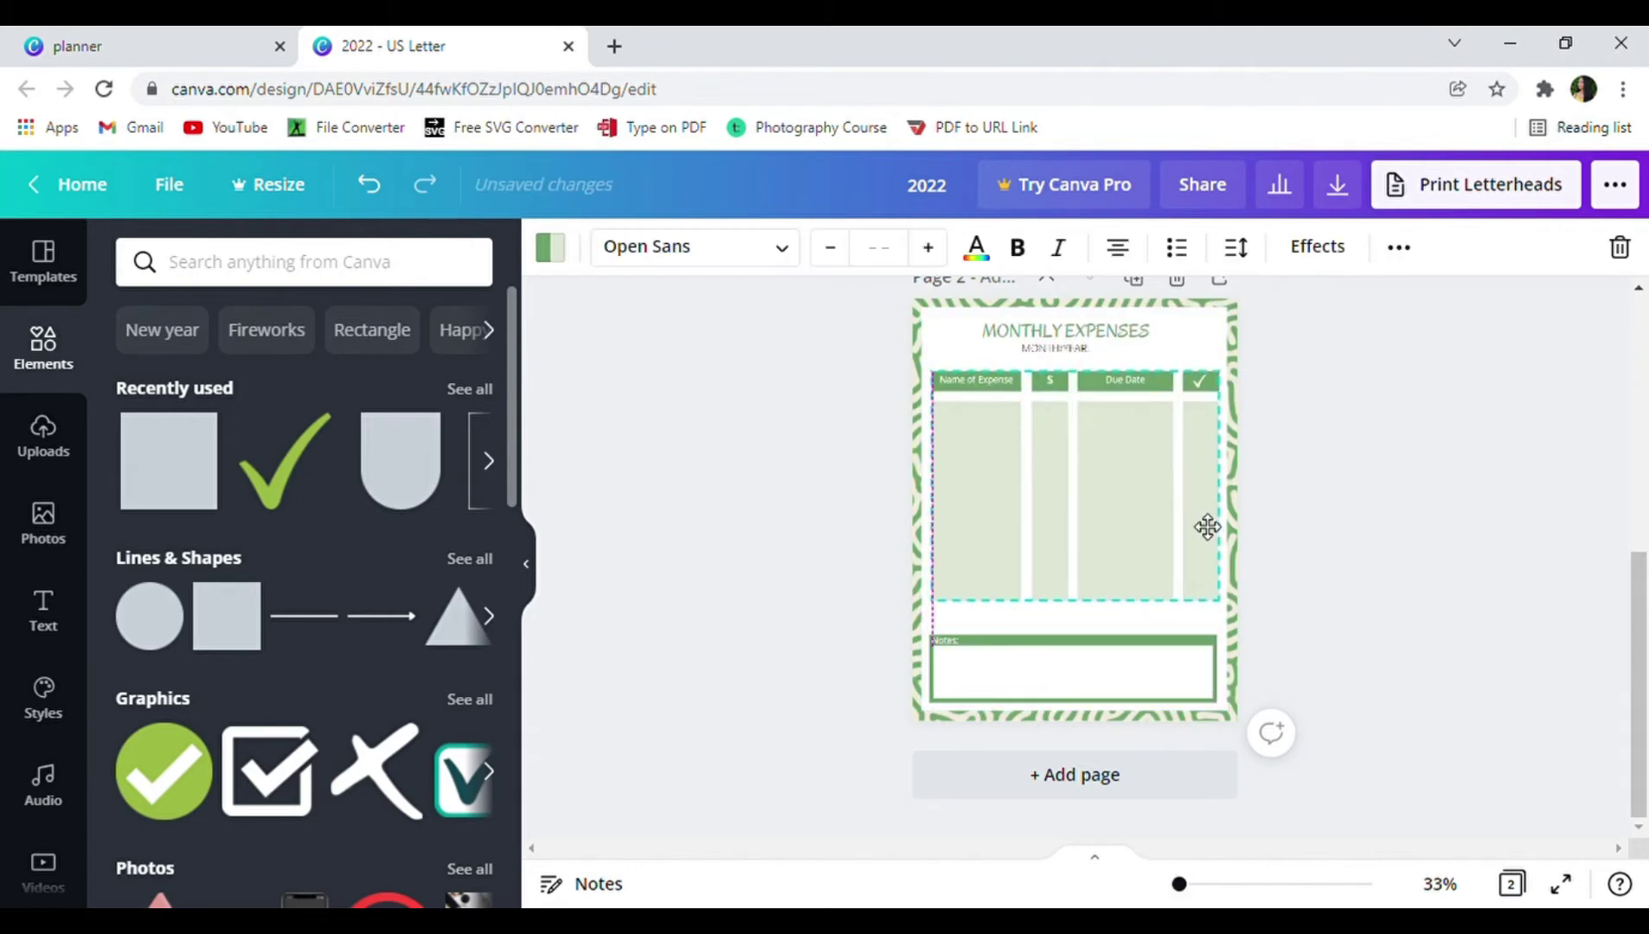
click(971, 648)
click(1082, 648)
click(971, 688)
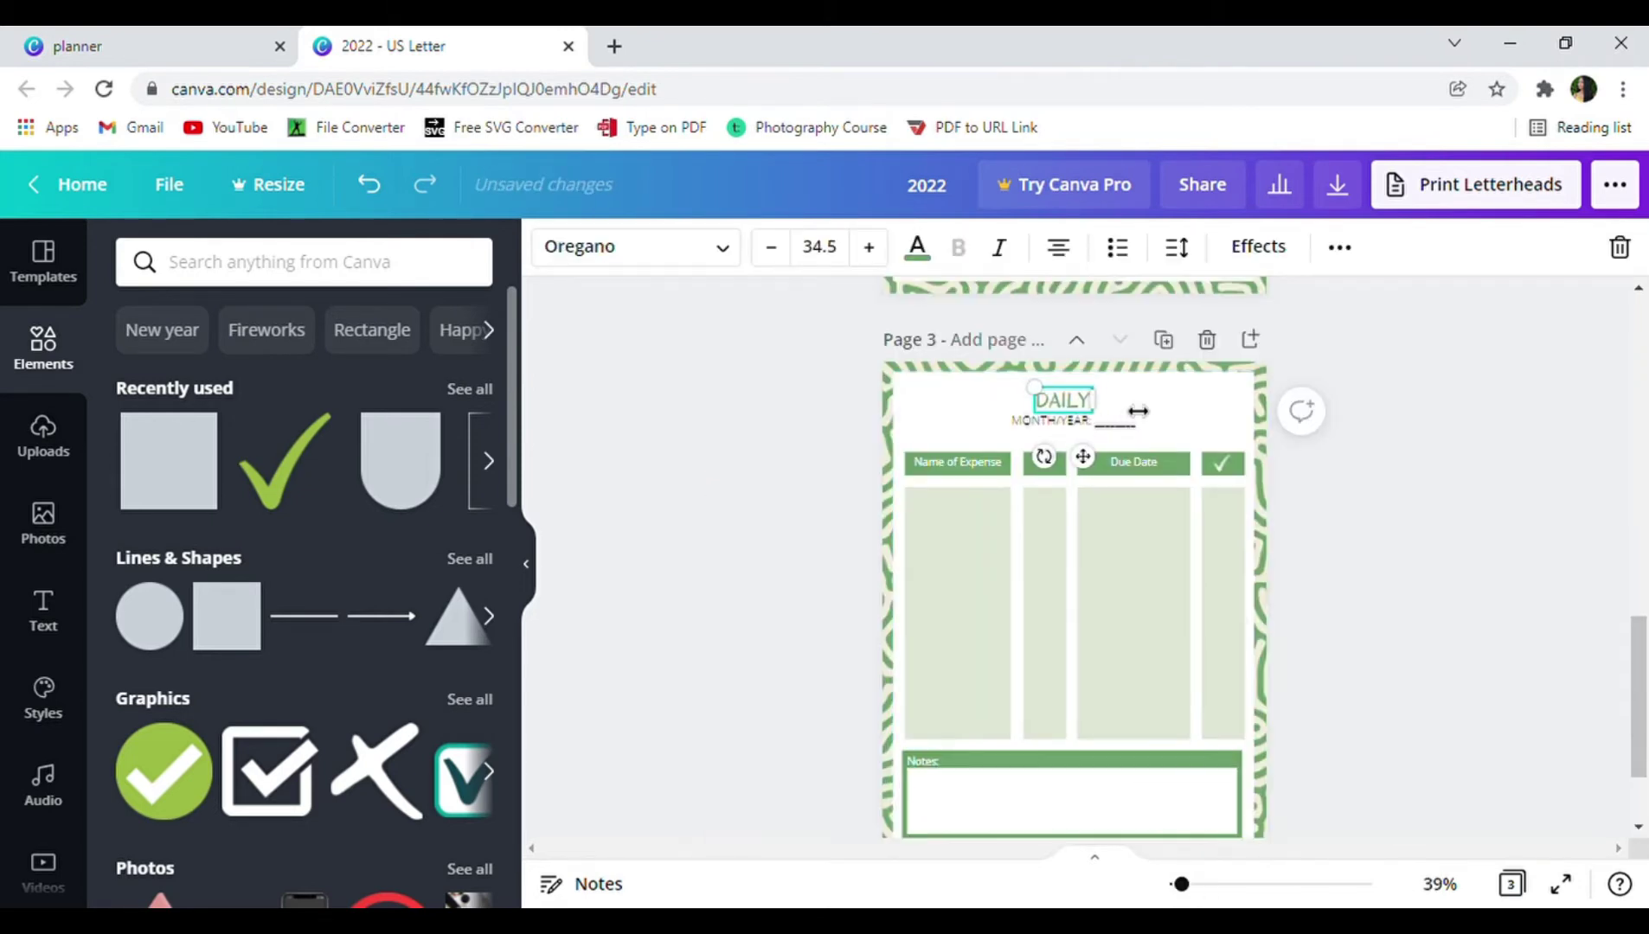
Title page 3 'TO-DO LIST' and shorten the DATE line beneath it.
text(TO-DO LIS)
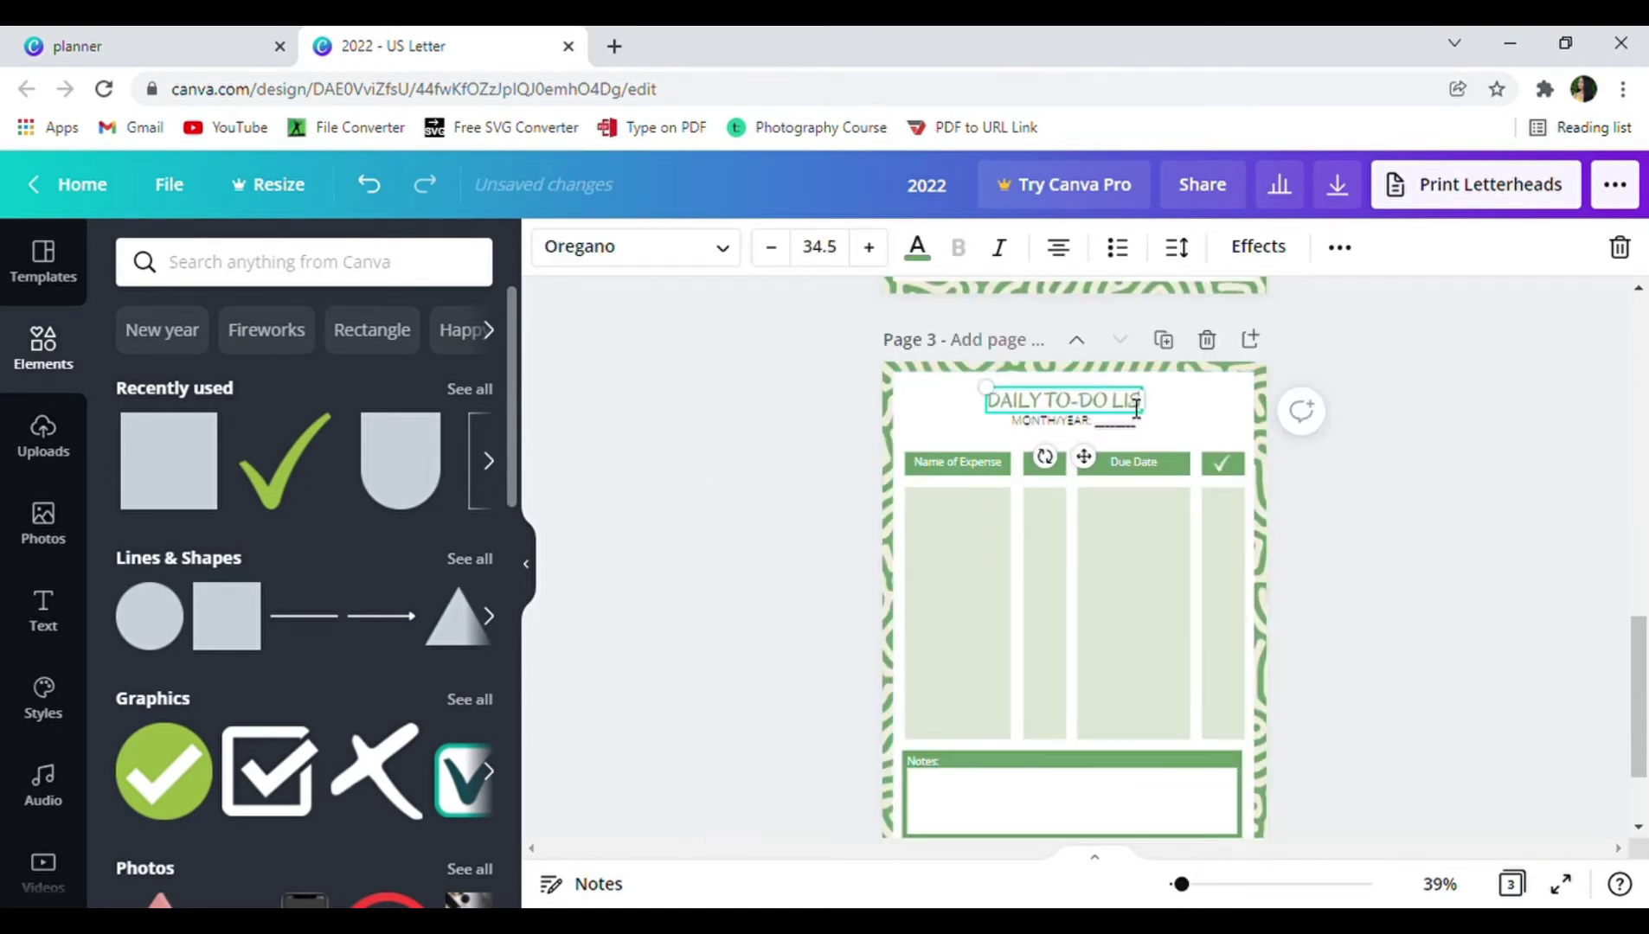
text(T)
click(1064, 421)
drag(986, 430, 1031, 438)
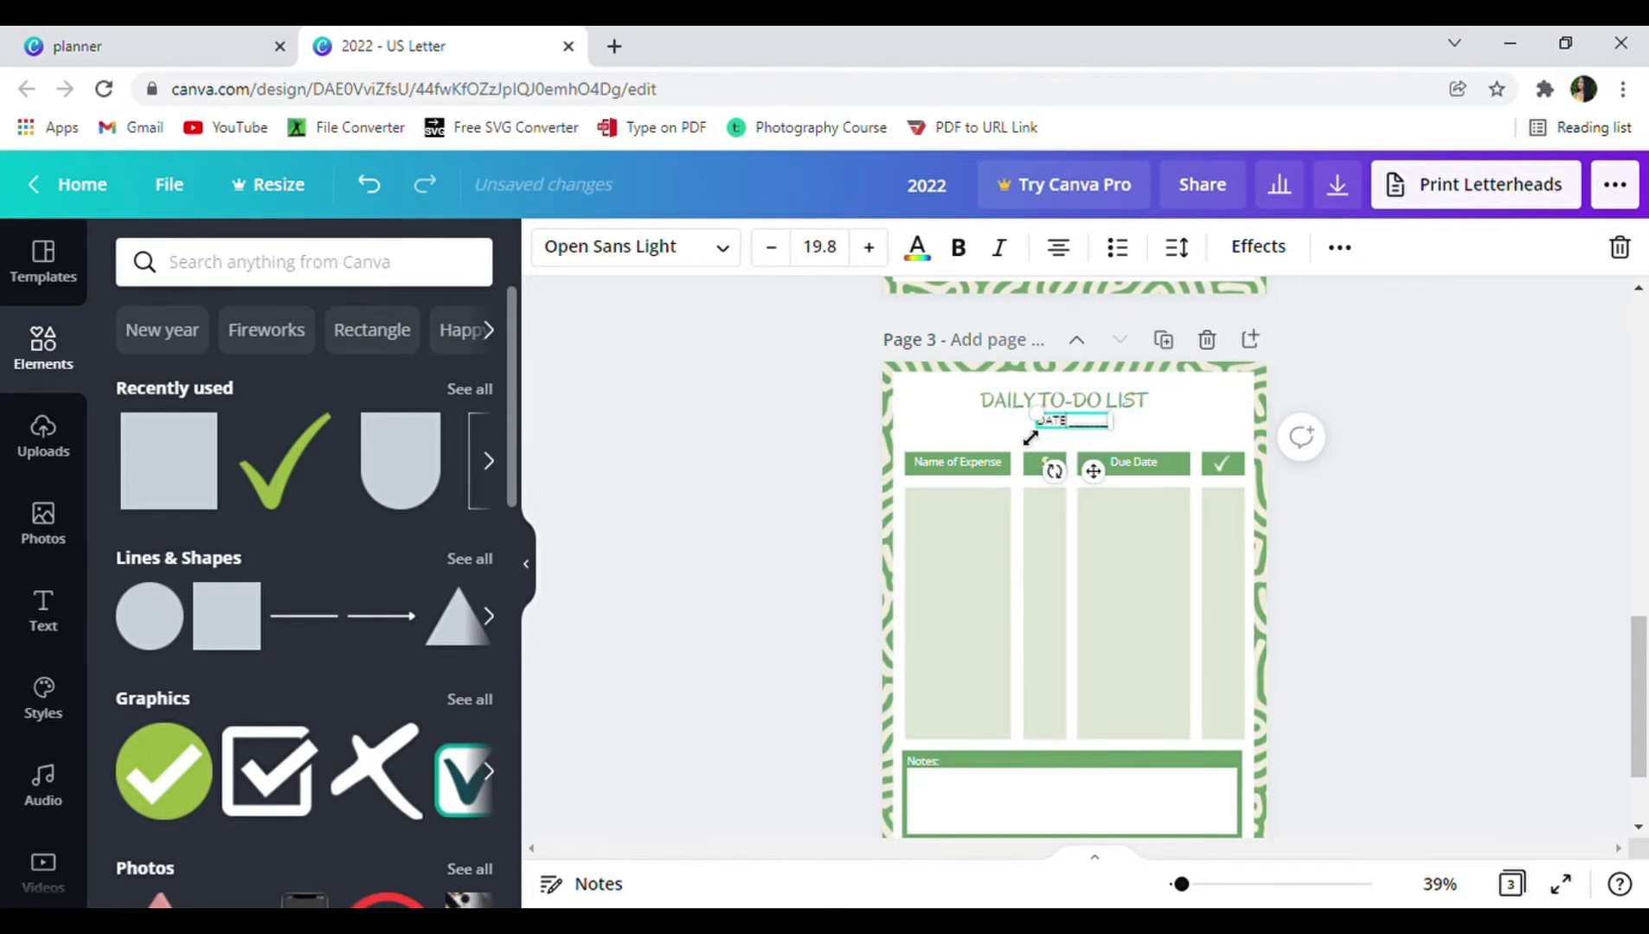
Delete the $ column, the check-mark column and the leftover small header.
click(1035, 479)
key(Delete)
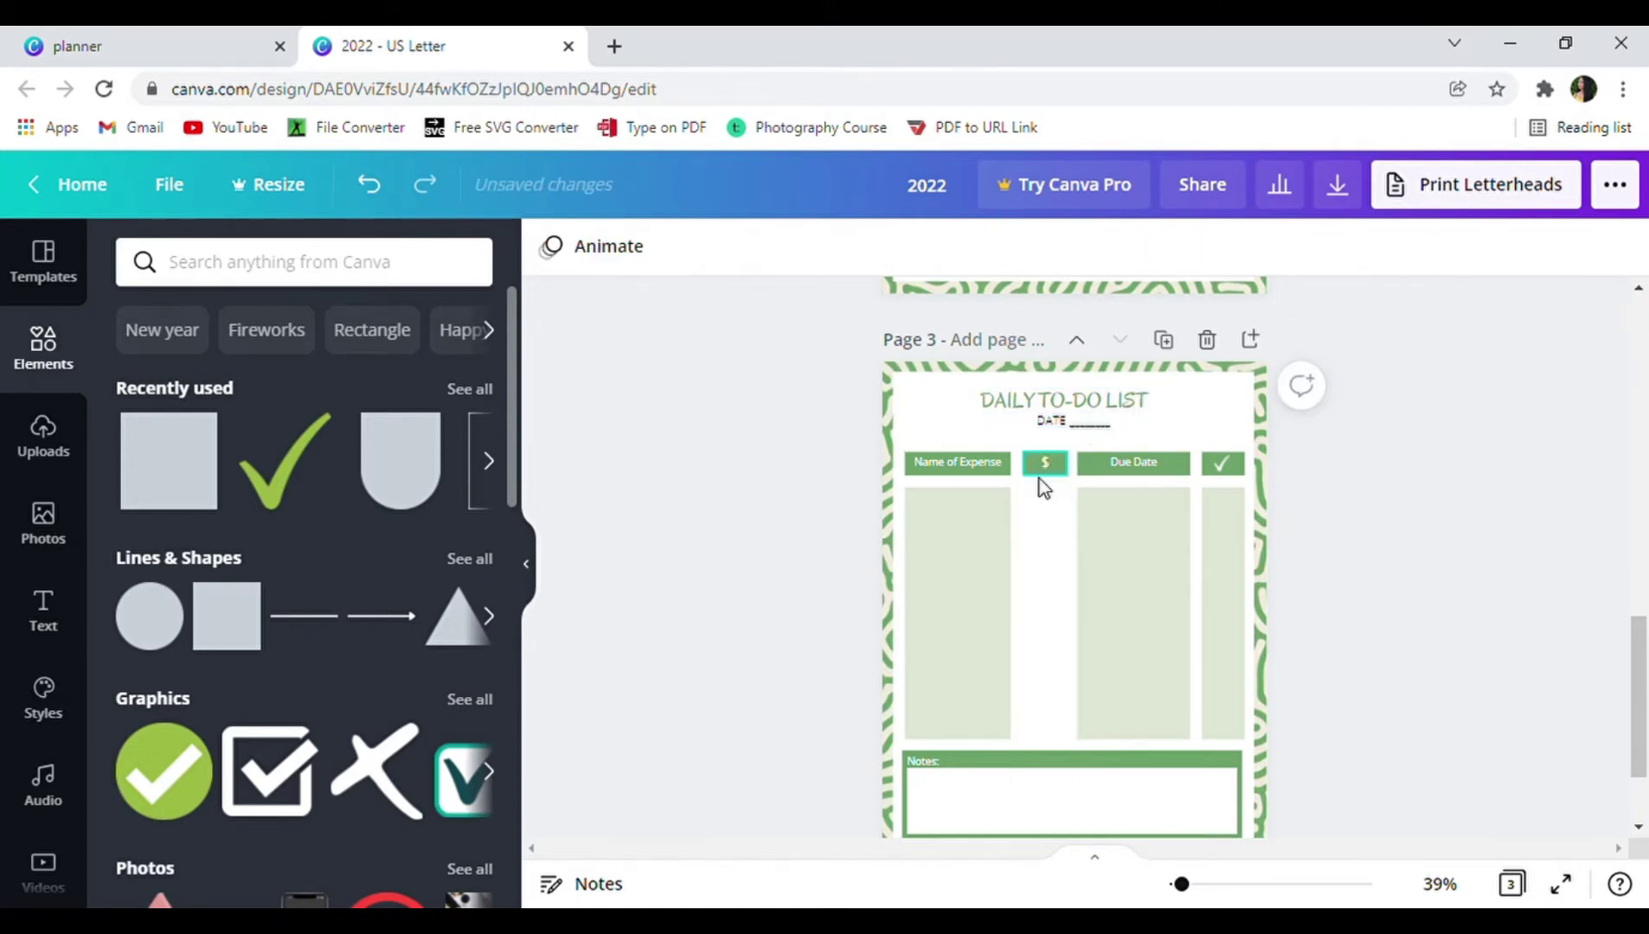
click(1215, 467)
click(1620, 248)
click(1222, 463)
click(1620, 249)
Widen the first and Due Date columns and stretch their header bars to match.
click(957, 606)
drag(1015, 567, 1065, 562)
click(1100, 552)
drag(1194, 561, 1252, 561)
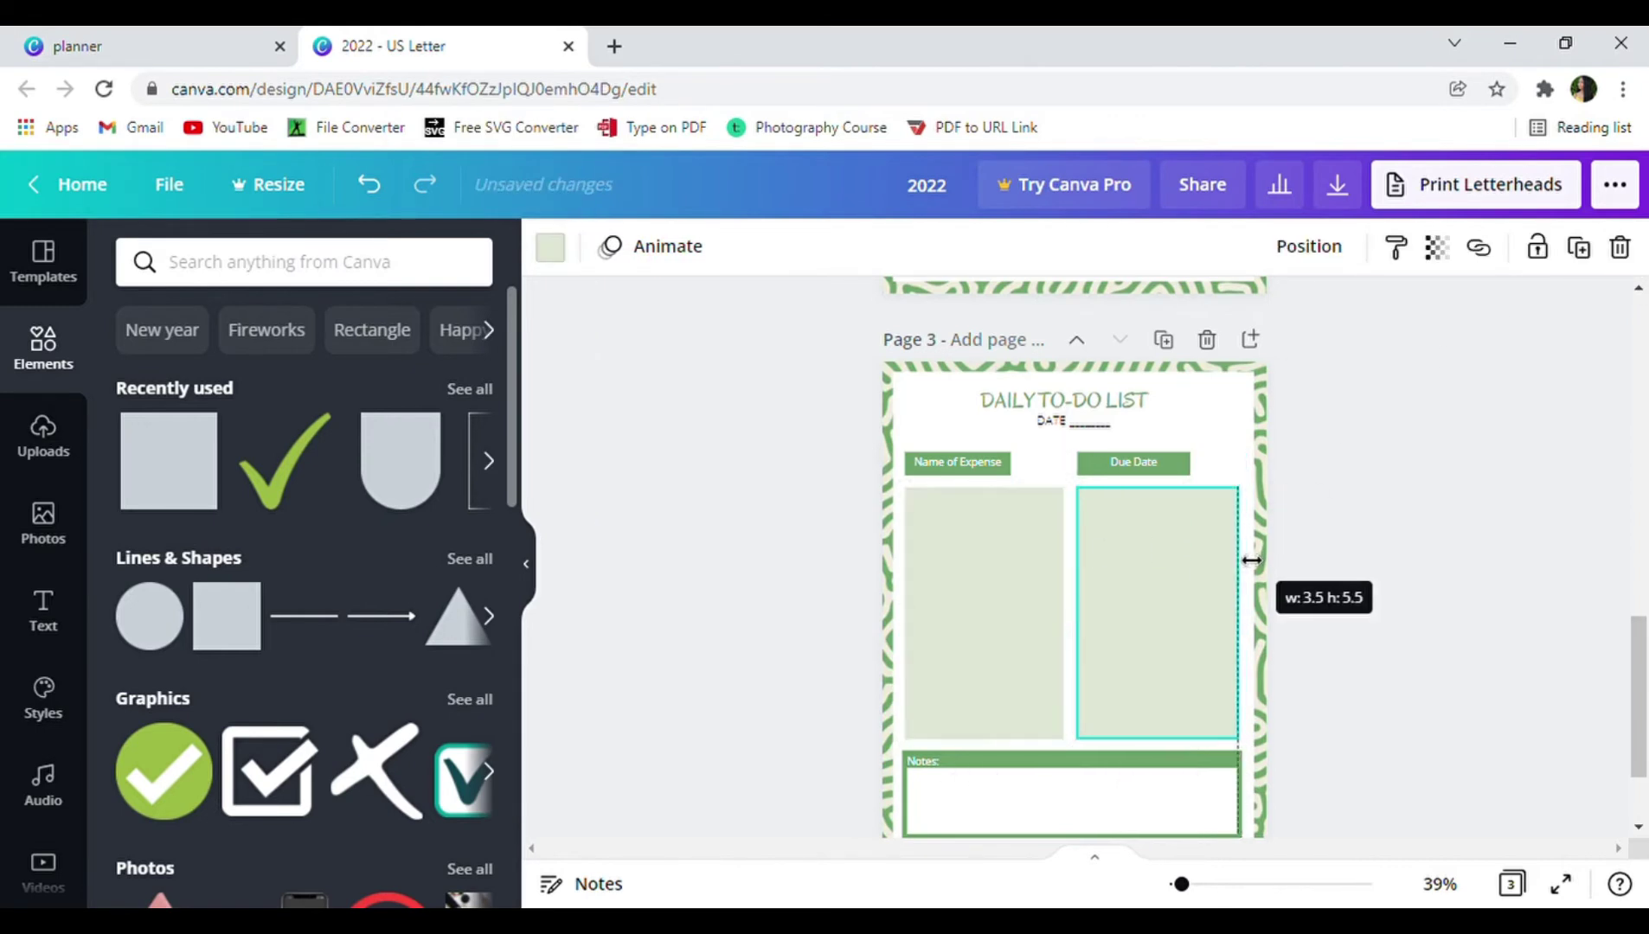
click(1134, 463)
drag(1191, 463, 1244, 471)
click(1006, 463)
drag(1011, 463, 1065, 467)
Rename the Name of Expense header to 'Task For The Day' and centre it.
double_click(995, 465)
scroll(1011, 477, up, 5)
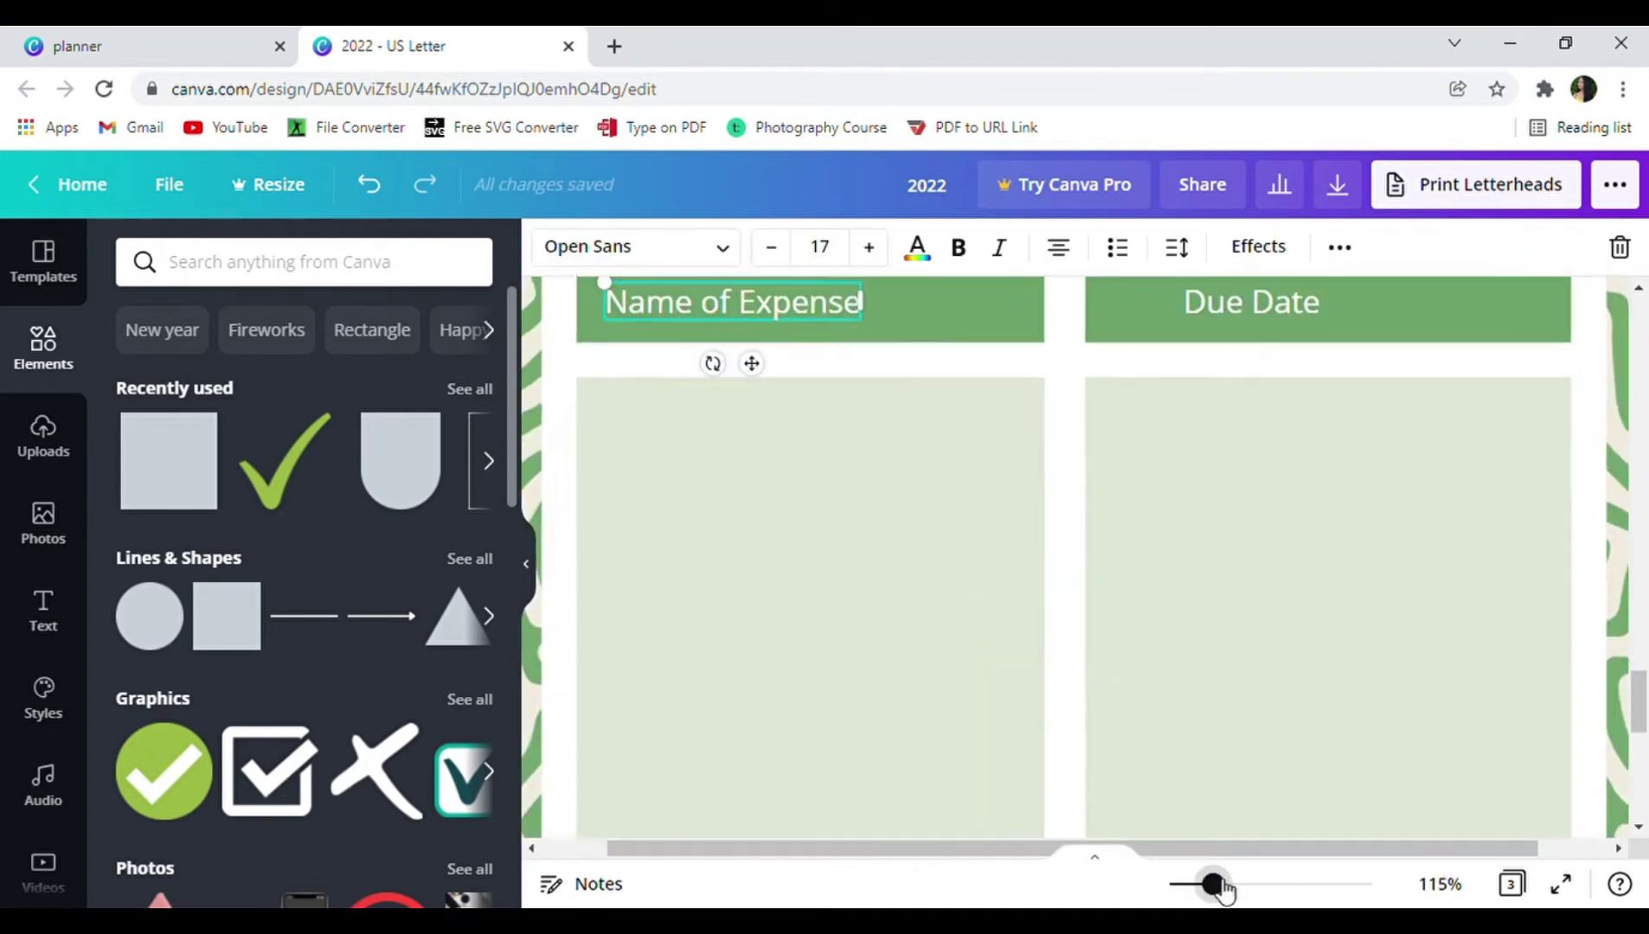
click(835, 556)
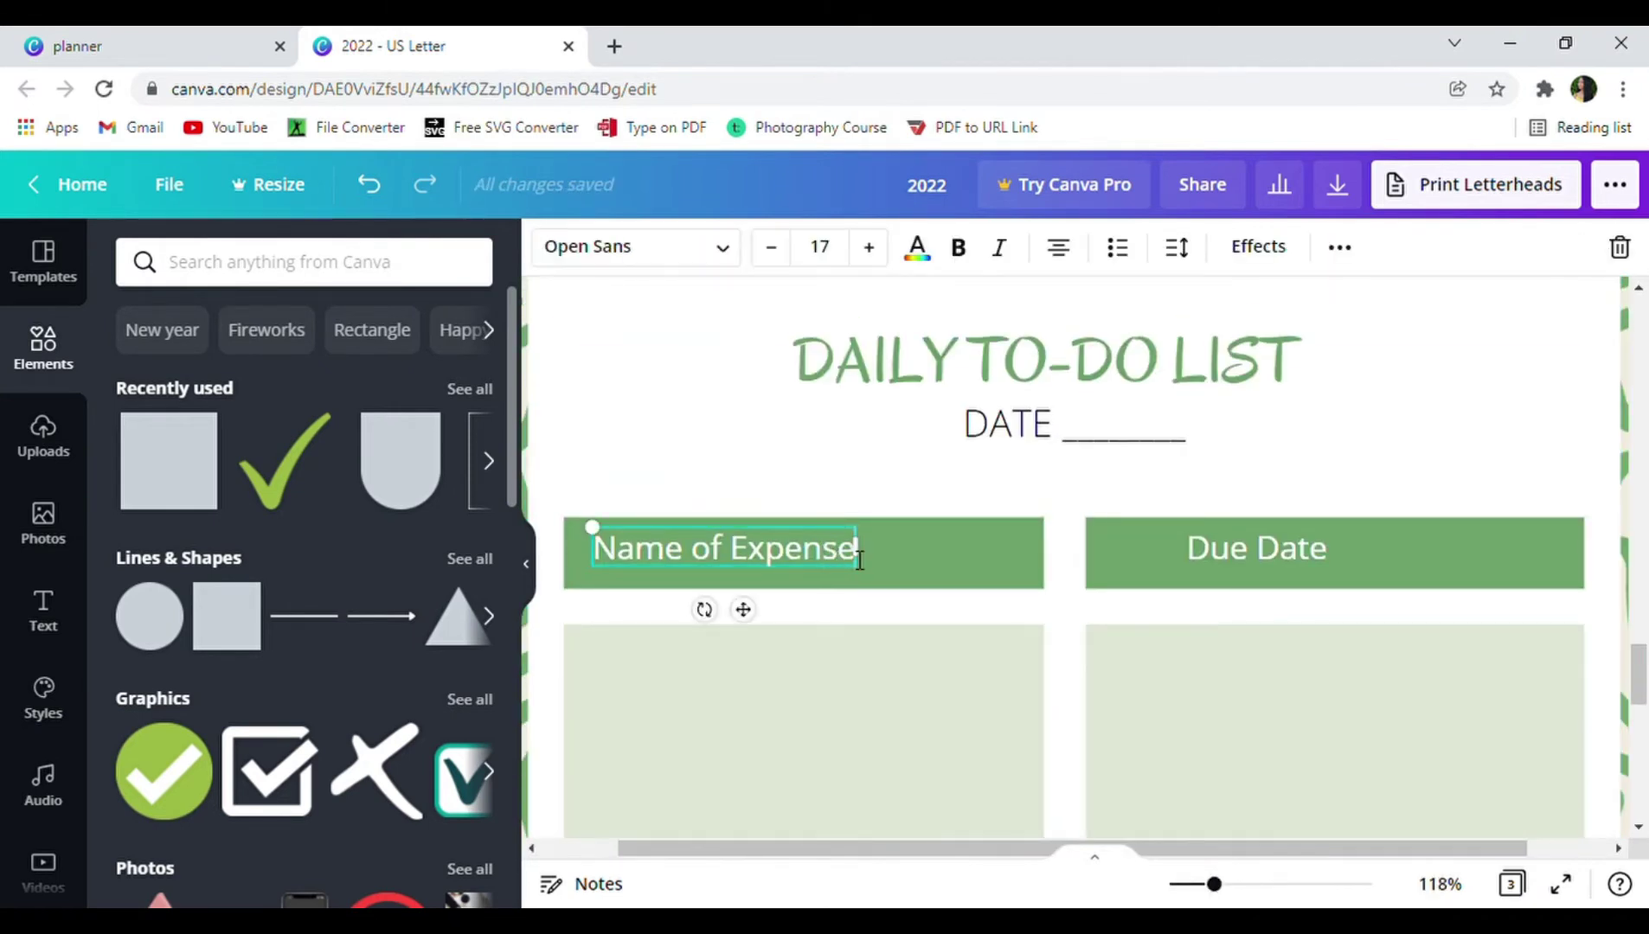
drag(800, 554, 597, 547)
key(BackSpace)
text(Task)
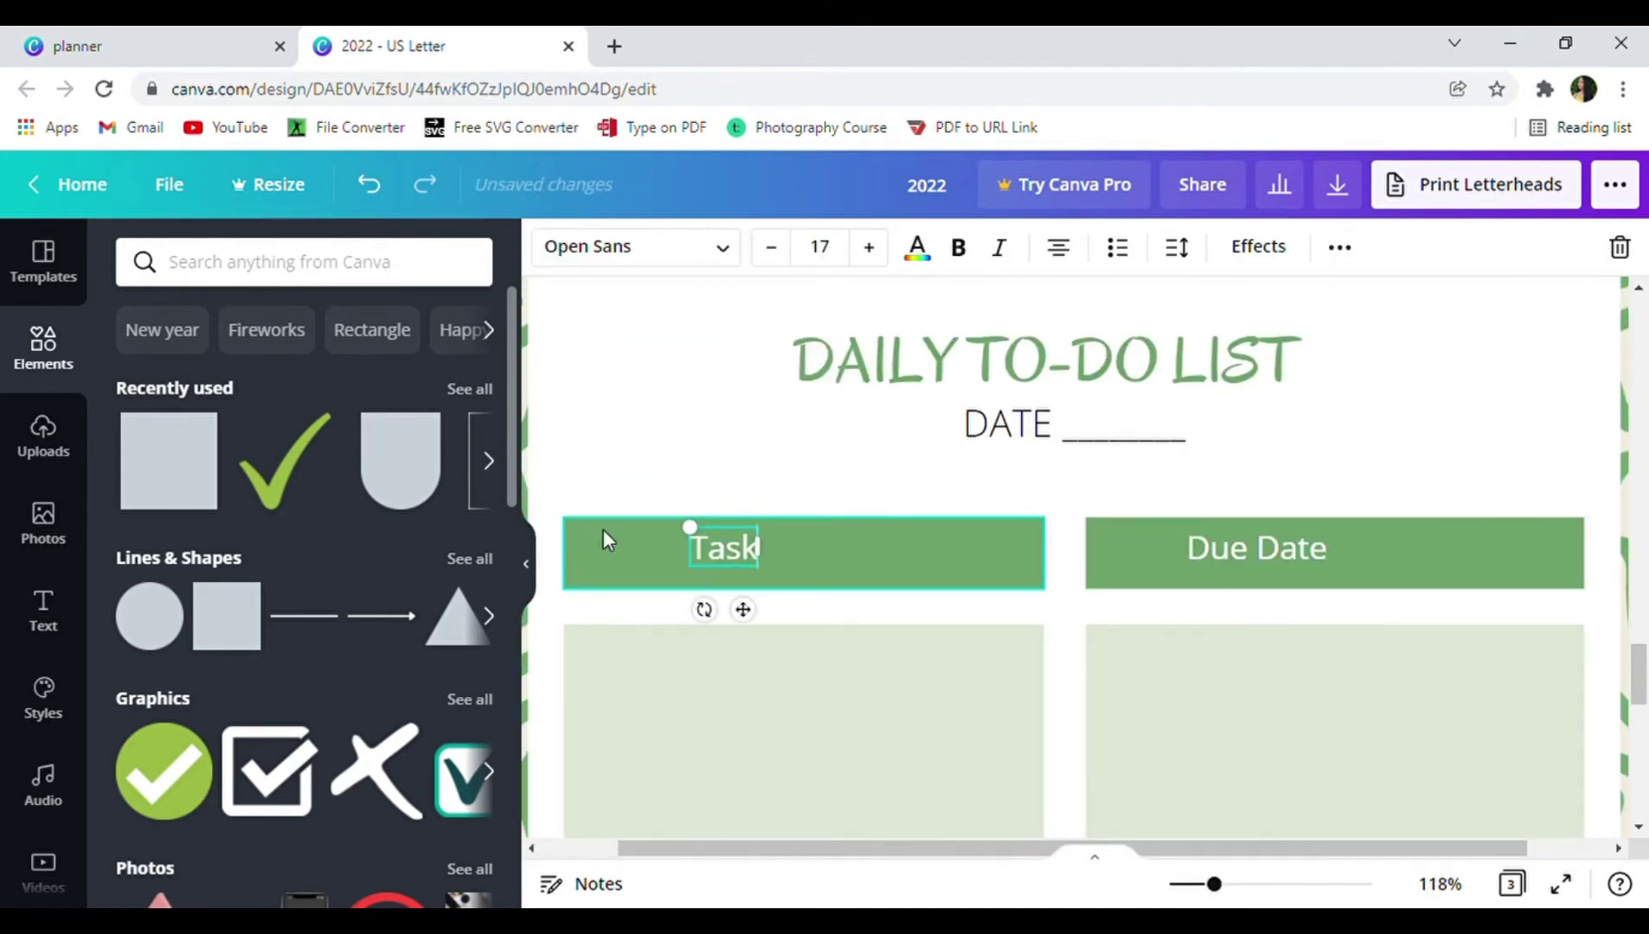
text( For The Day)
drag(753, 610, 810, 626)
Change the Due Date header to 'How Long Will The Task Take?'.
click(1327, 552)
drag(1329, 552, 1210, 555)
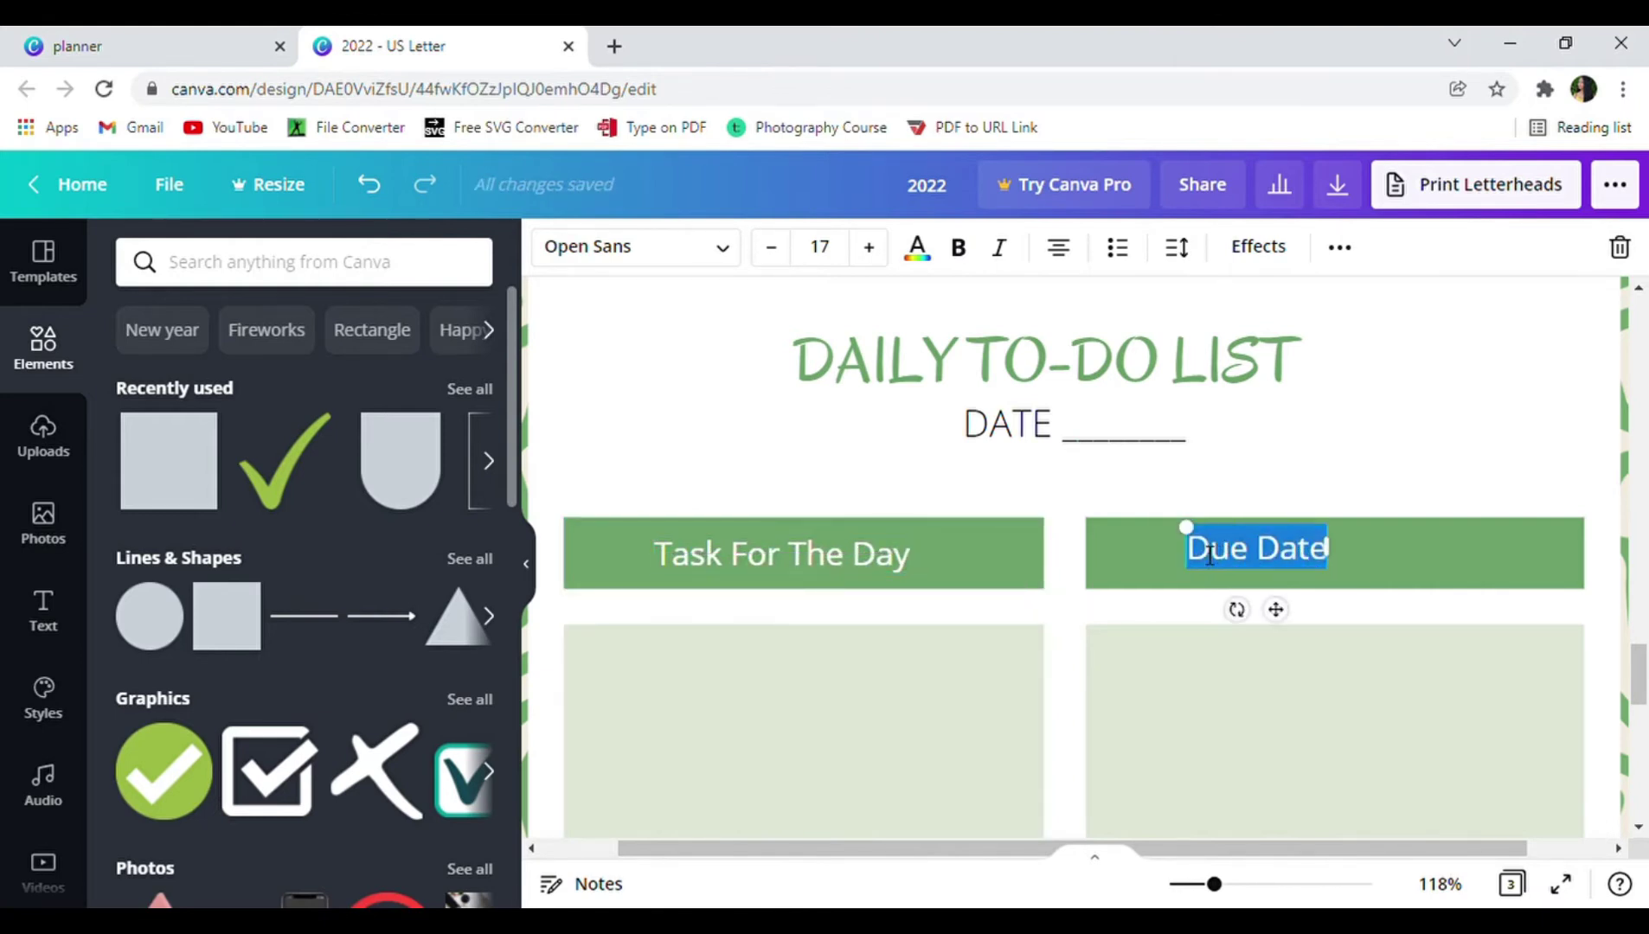
text(How long w)
key(BackSpace)
key(BackSpace)
key(BackSpace)
key(BackSpace)
key(BackSpace)
key(BackSpace)
key(BackSpace)
text(Long Will The Task T)
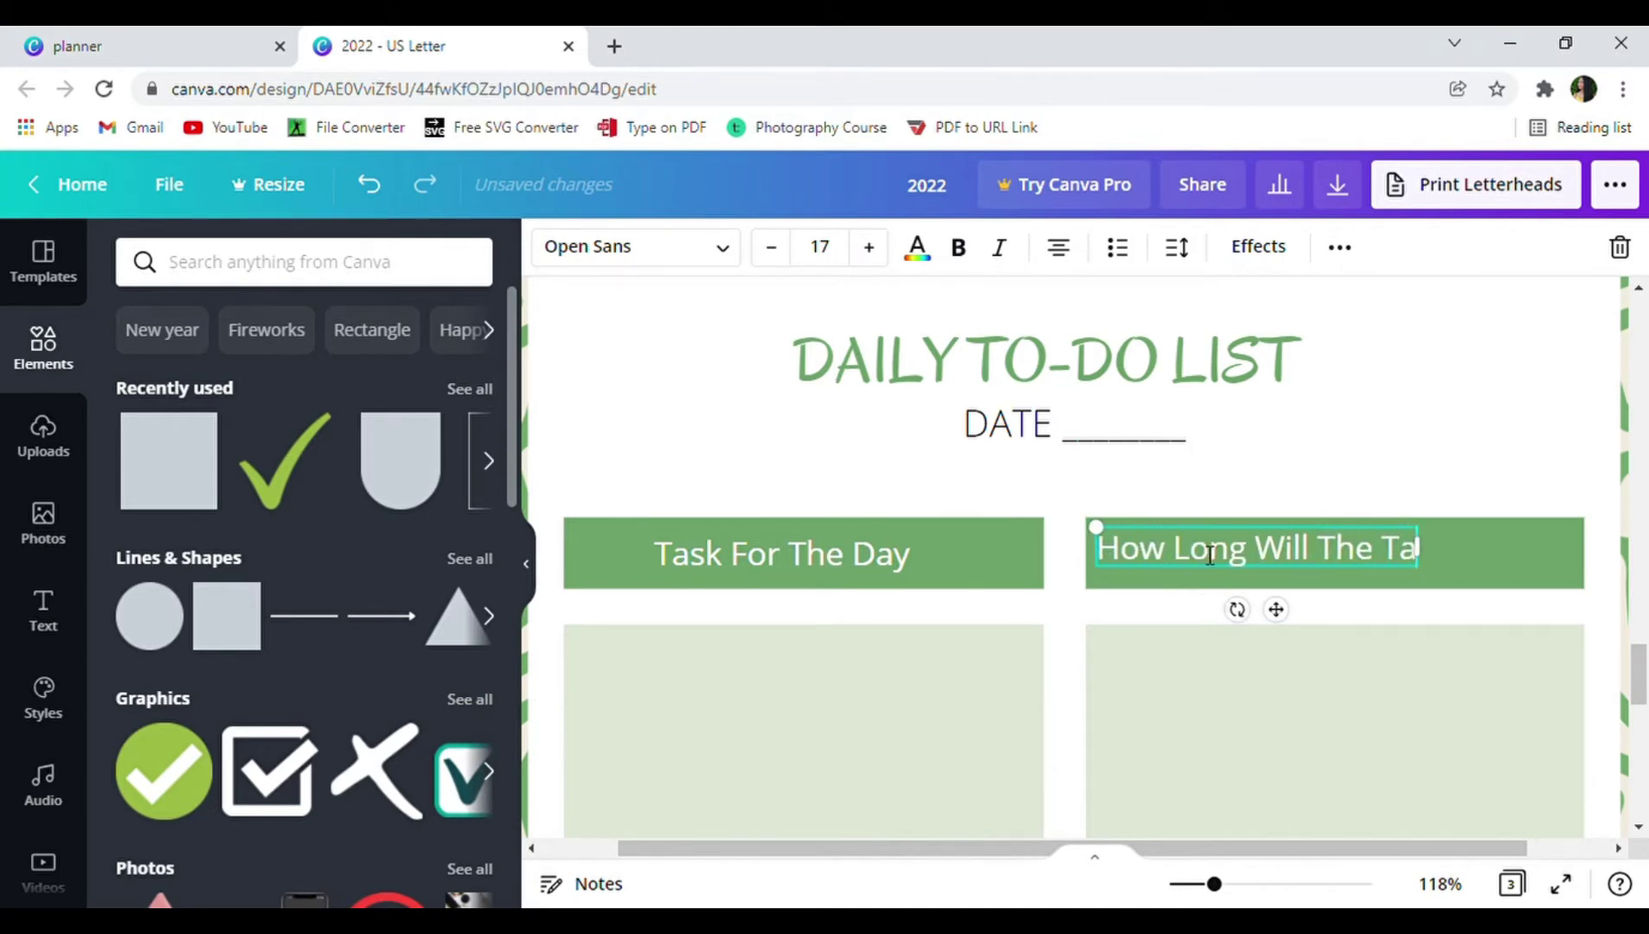
text(ake?)
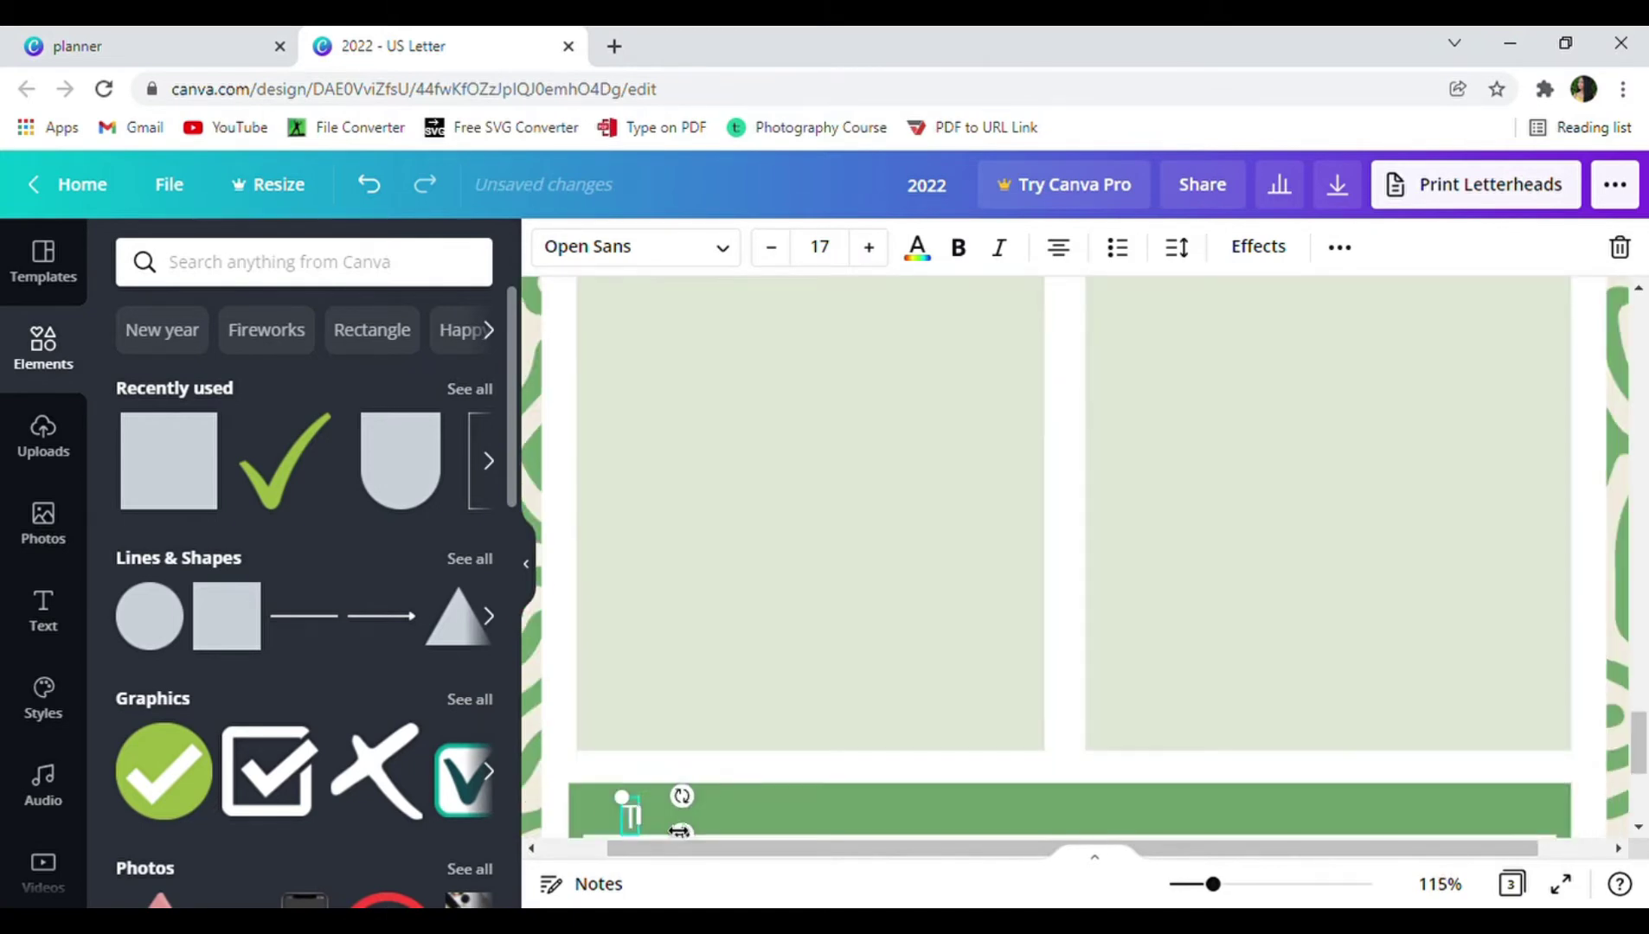
Write 'TOP 3 PRIORITY TASK FOR TODAY' in the bottom heading, sized to fit its green bar.
text(Top 3 Ta)
key(BackSpace)
key(BackSpace)
text(Priority!)
key(BackSpace)
key(BackSpace)
key(BackSpace)
key(BackSpace)
key(BackSpace)
key(BackSpace)
key(BackSpace)
key(BackSpace)
key(BackSpace)
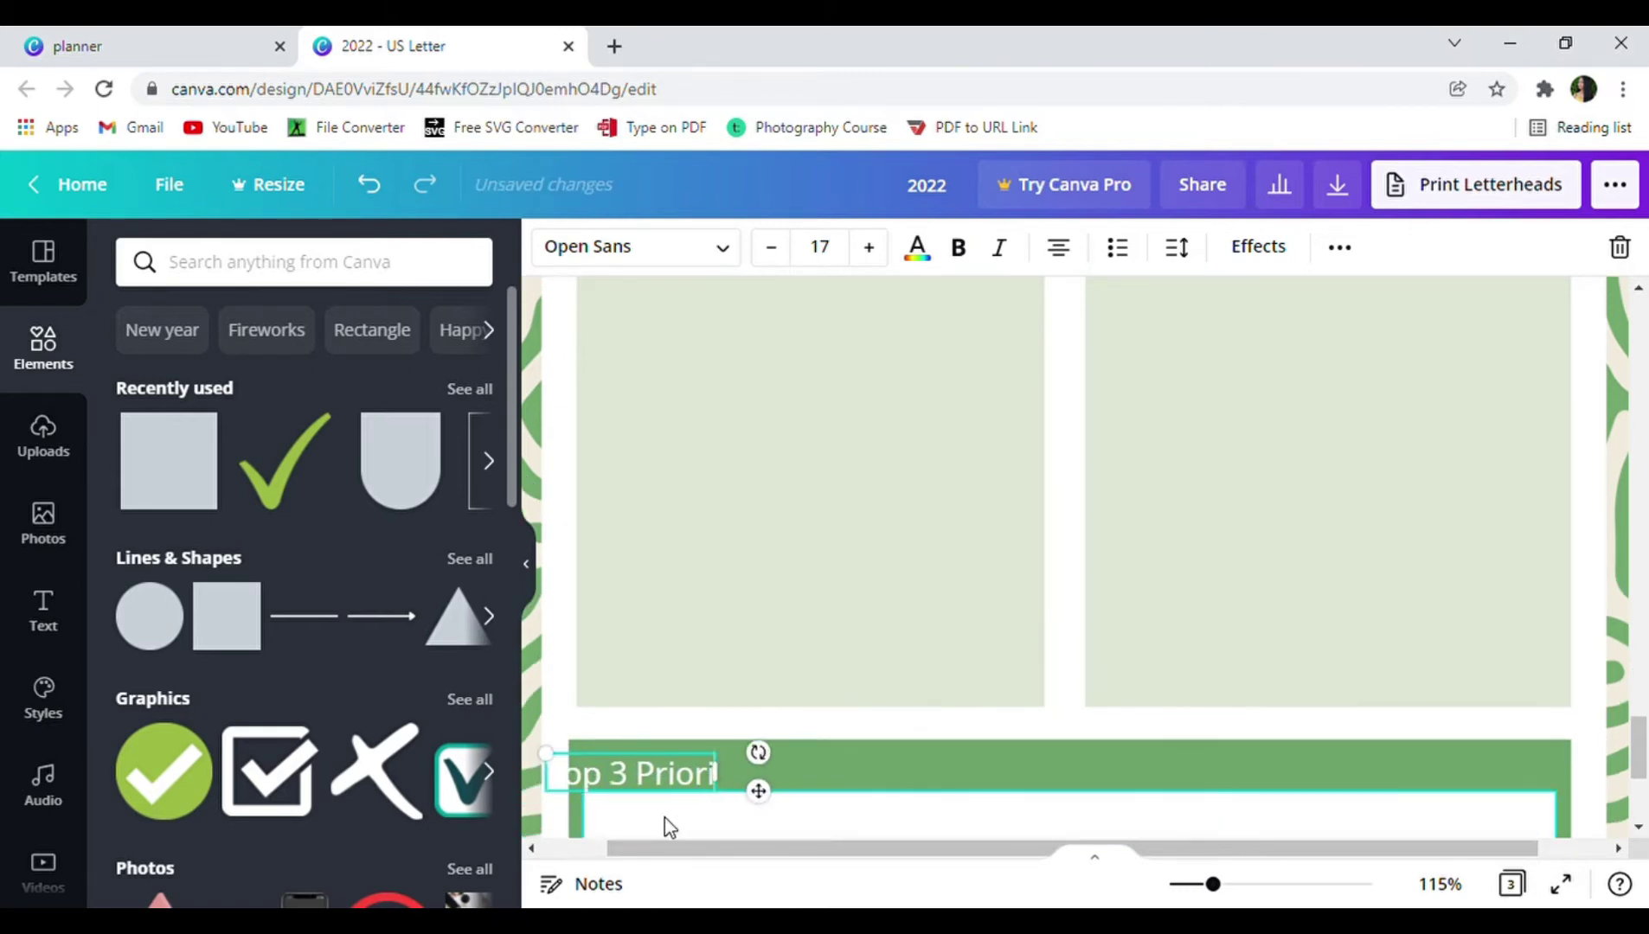
key(BackSpace)
key(BackSpace)
key(BackSpace)
key(BackSpace)
key(BackSpace)
key(BackSpace)
text(TOP 3 PRIORITY TASK)
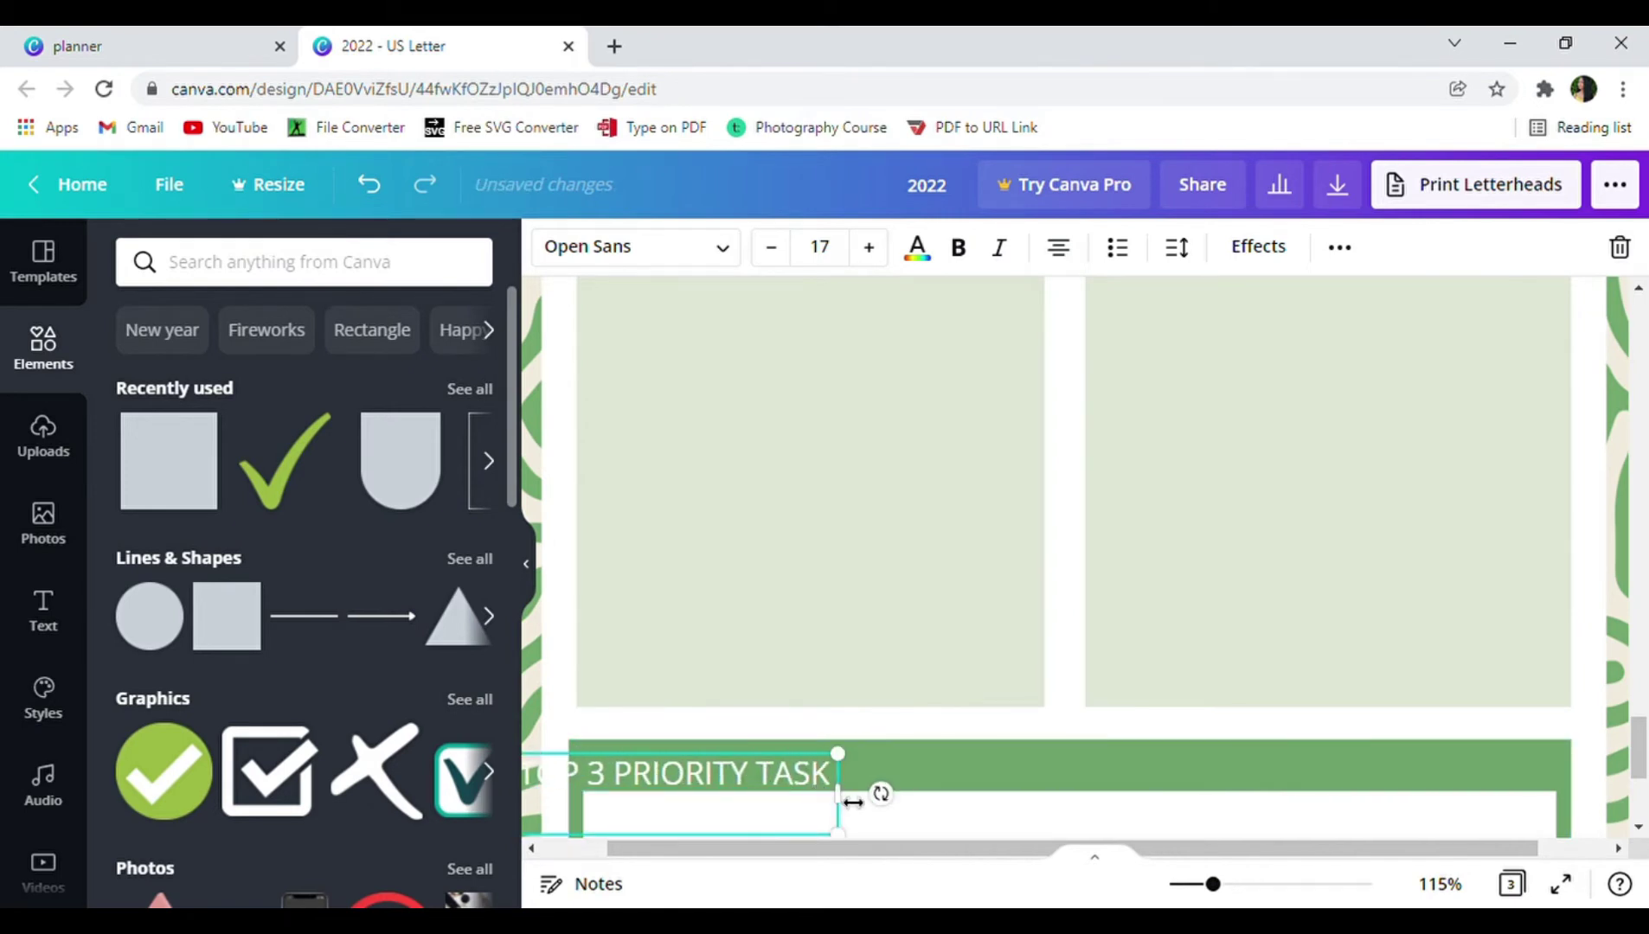
text( FOR TODAY)
mouse_move(1082, 792)
mouse_down()
mouse_move(1185, 795)
mouse_move(1072, 787)
mouse_up()
drag(862, 833, 859, 829)
Add a colon to the priority heading and duplicate the daily to-do list page.
text(:)
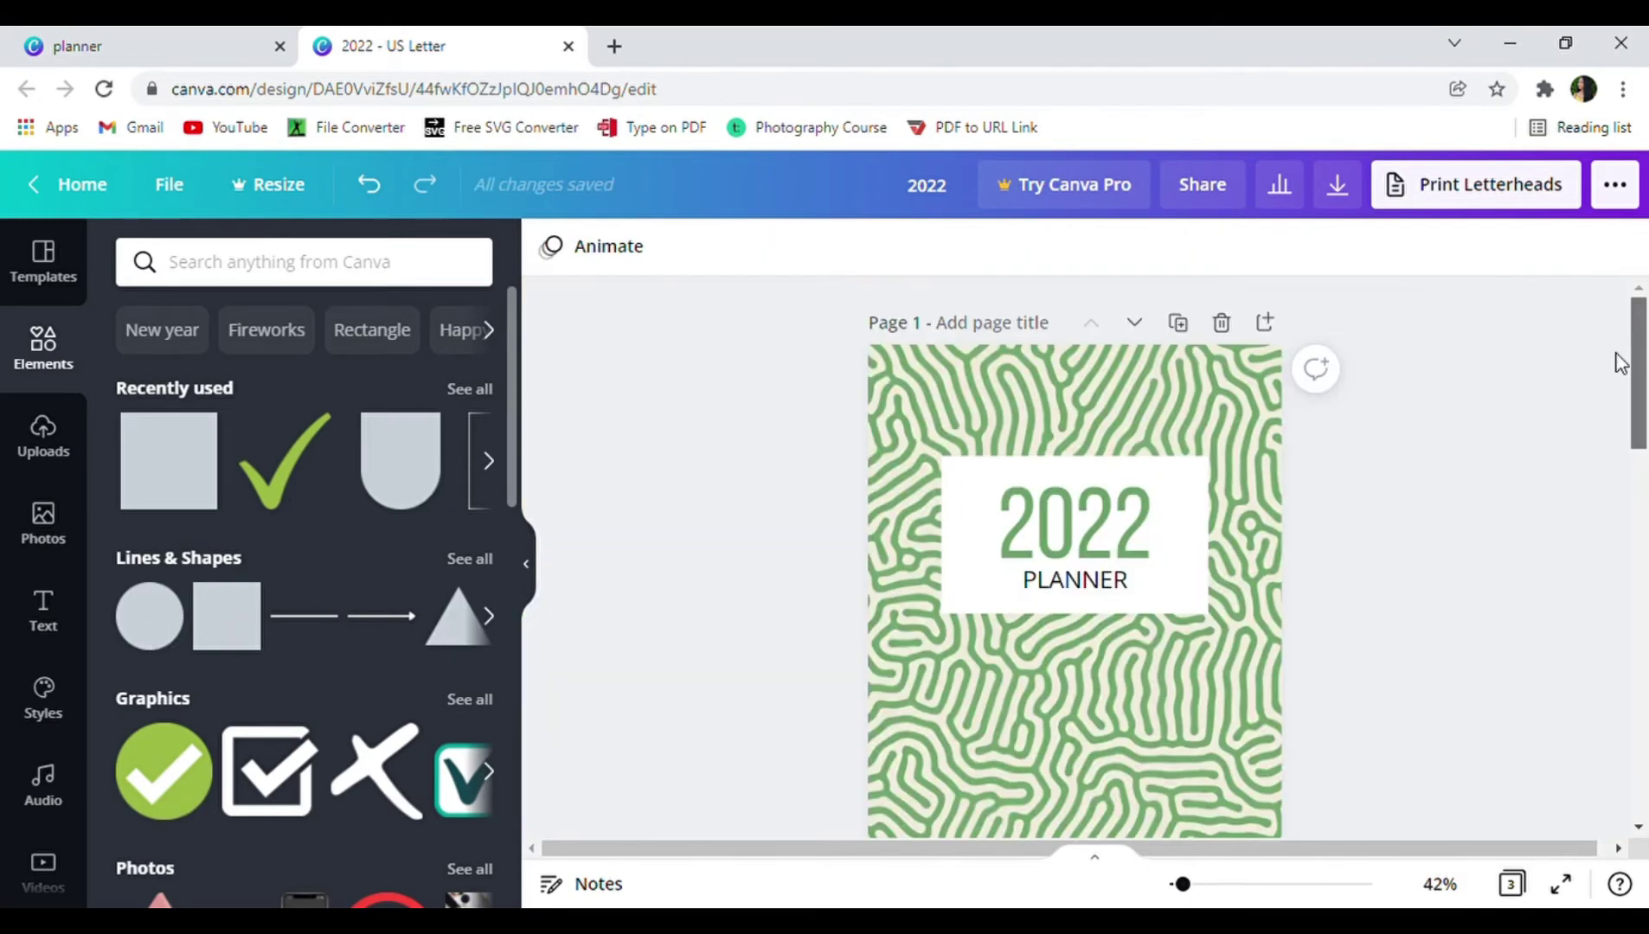
drag(1637, 356, 1645, 713)
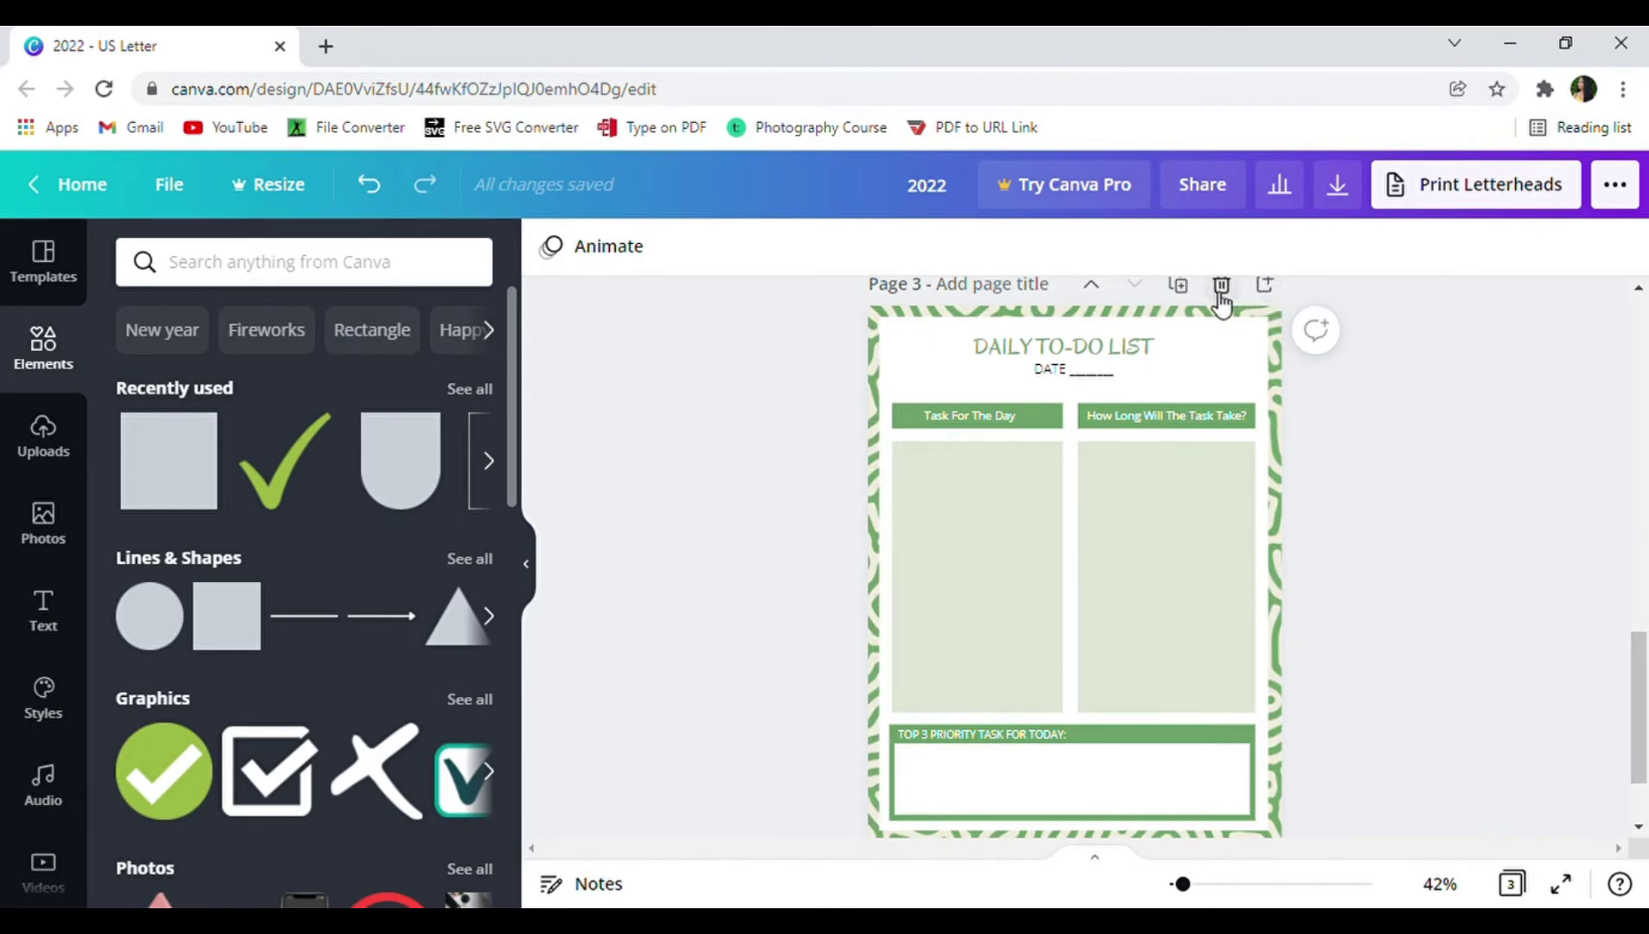
click(1179, 287)
On the copy, delete both light-green task boxes, their headers and the dark-green bar.
click(975, 710)
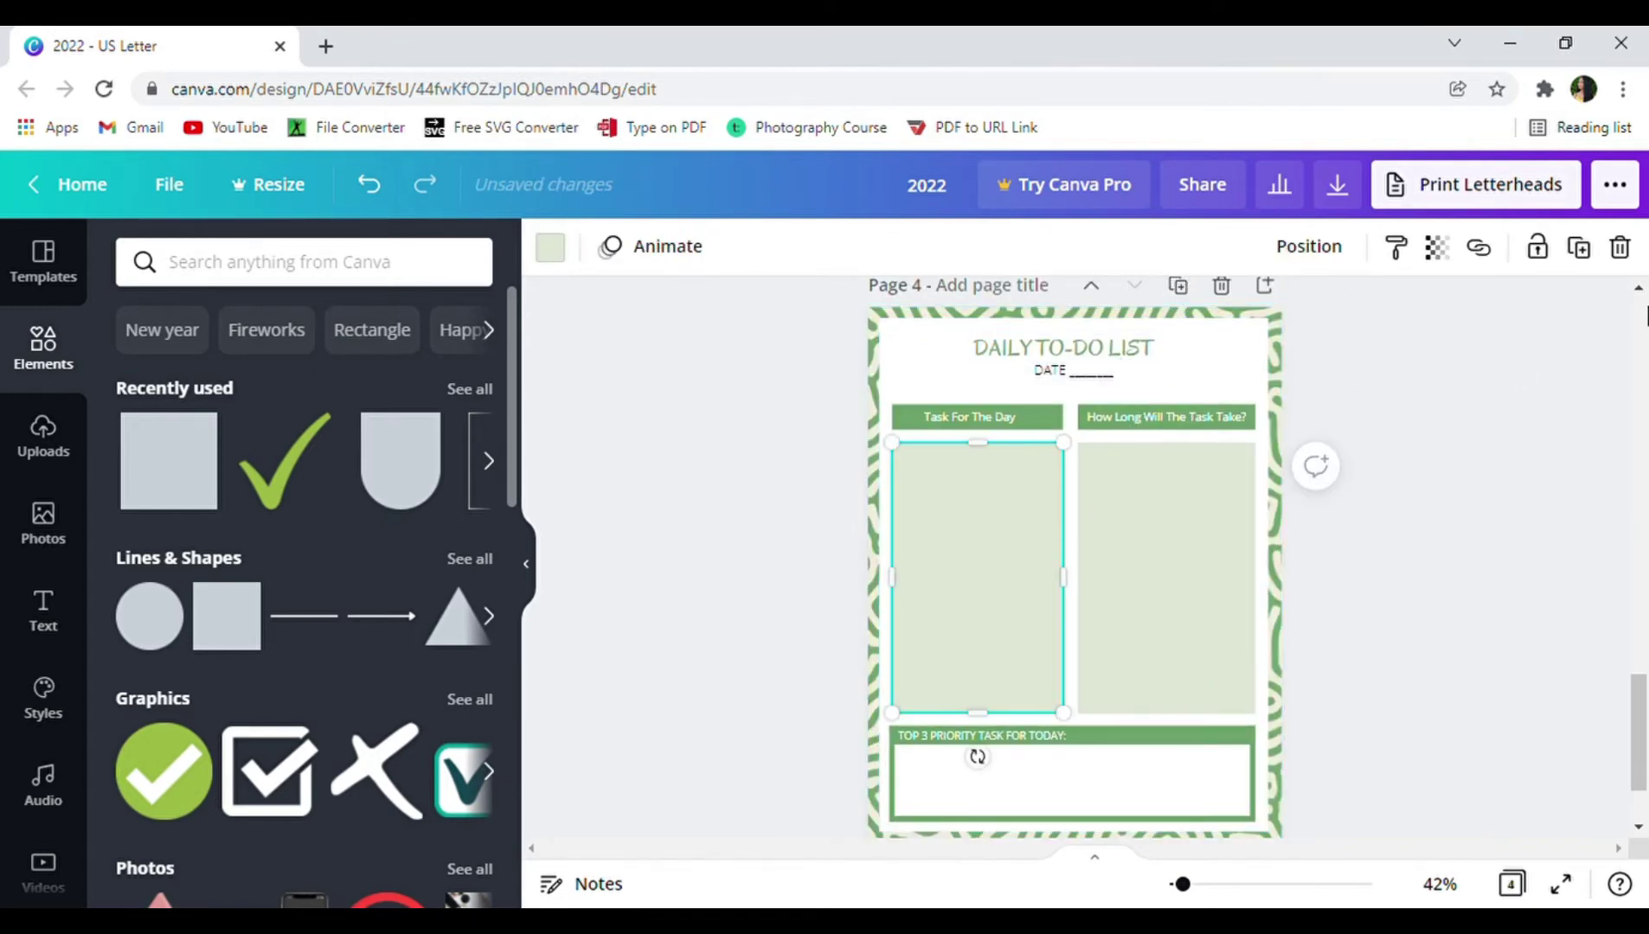
click(1617, 251)
click(1618, 251)
click(1189, 420)
click(1618, 251)
click(1120, 597)
click(1618, 251)
click(1222, 417)
click(1618, 251)
Remove the priority panel, its white inner box and its heading text.
click(1073, 783)
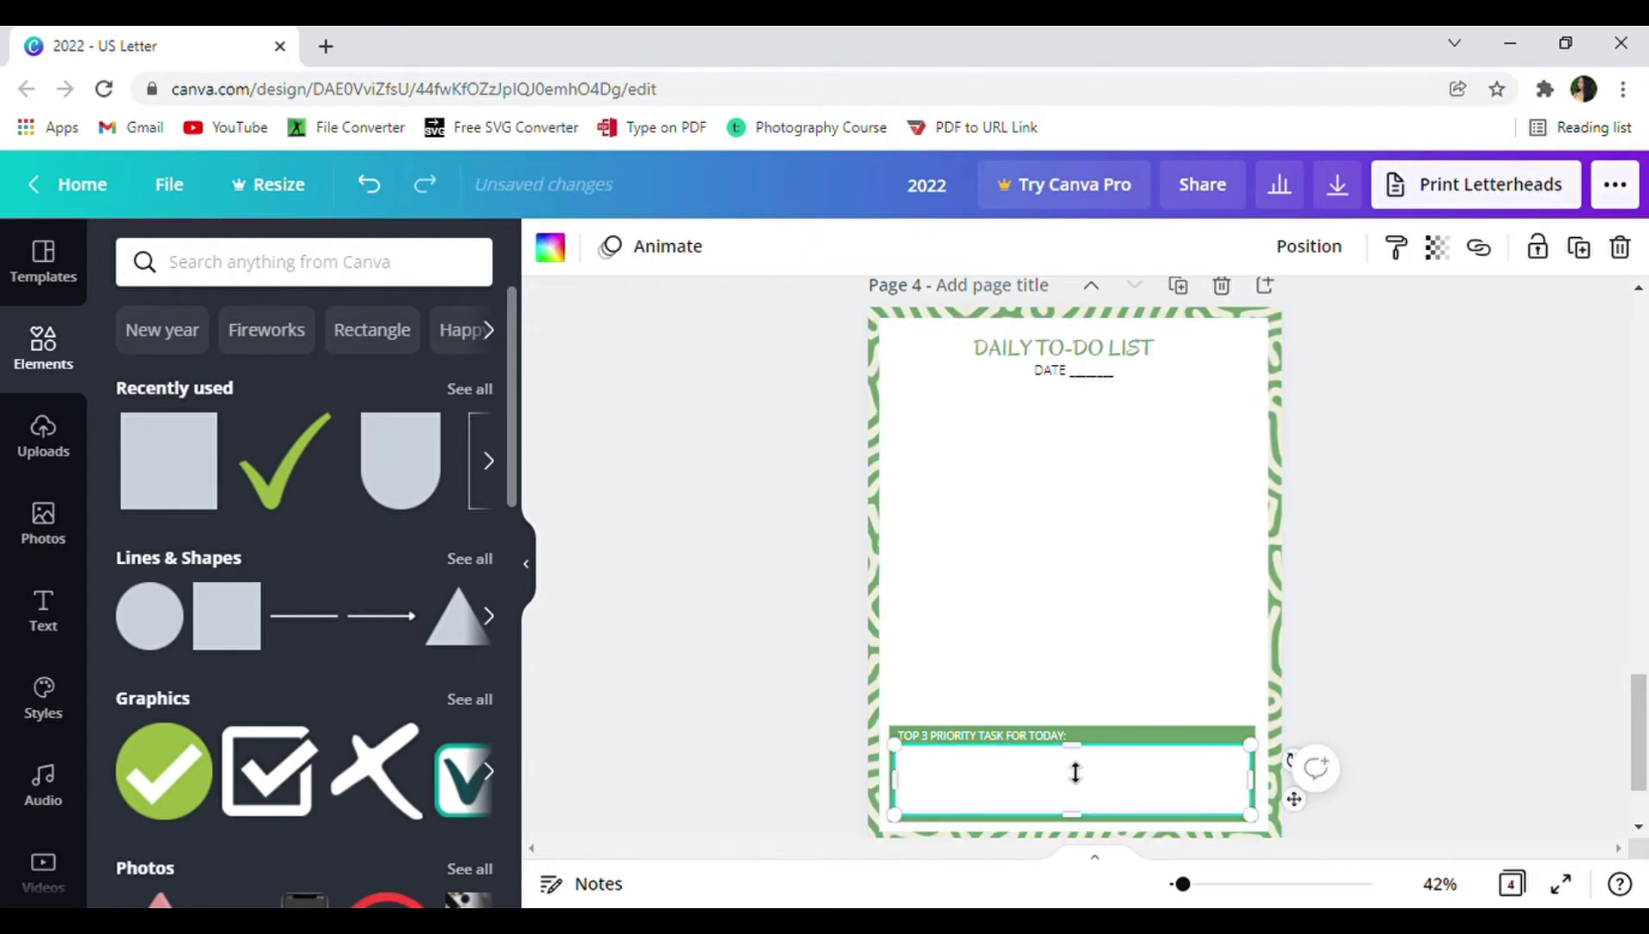
key(Delete)
click(1211, 744)
key(Delete)
click(1153, 358)
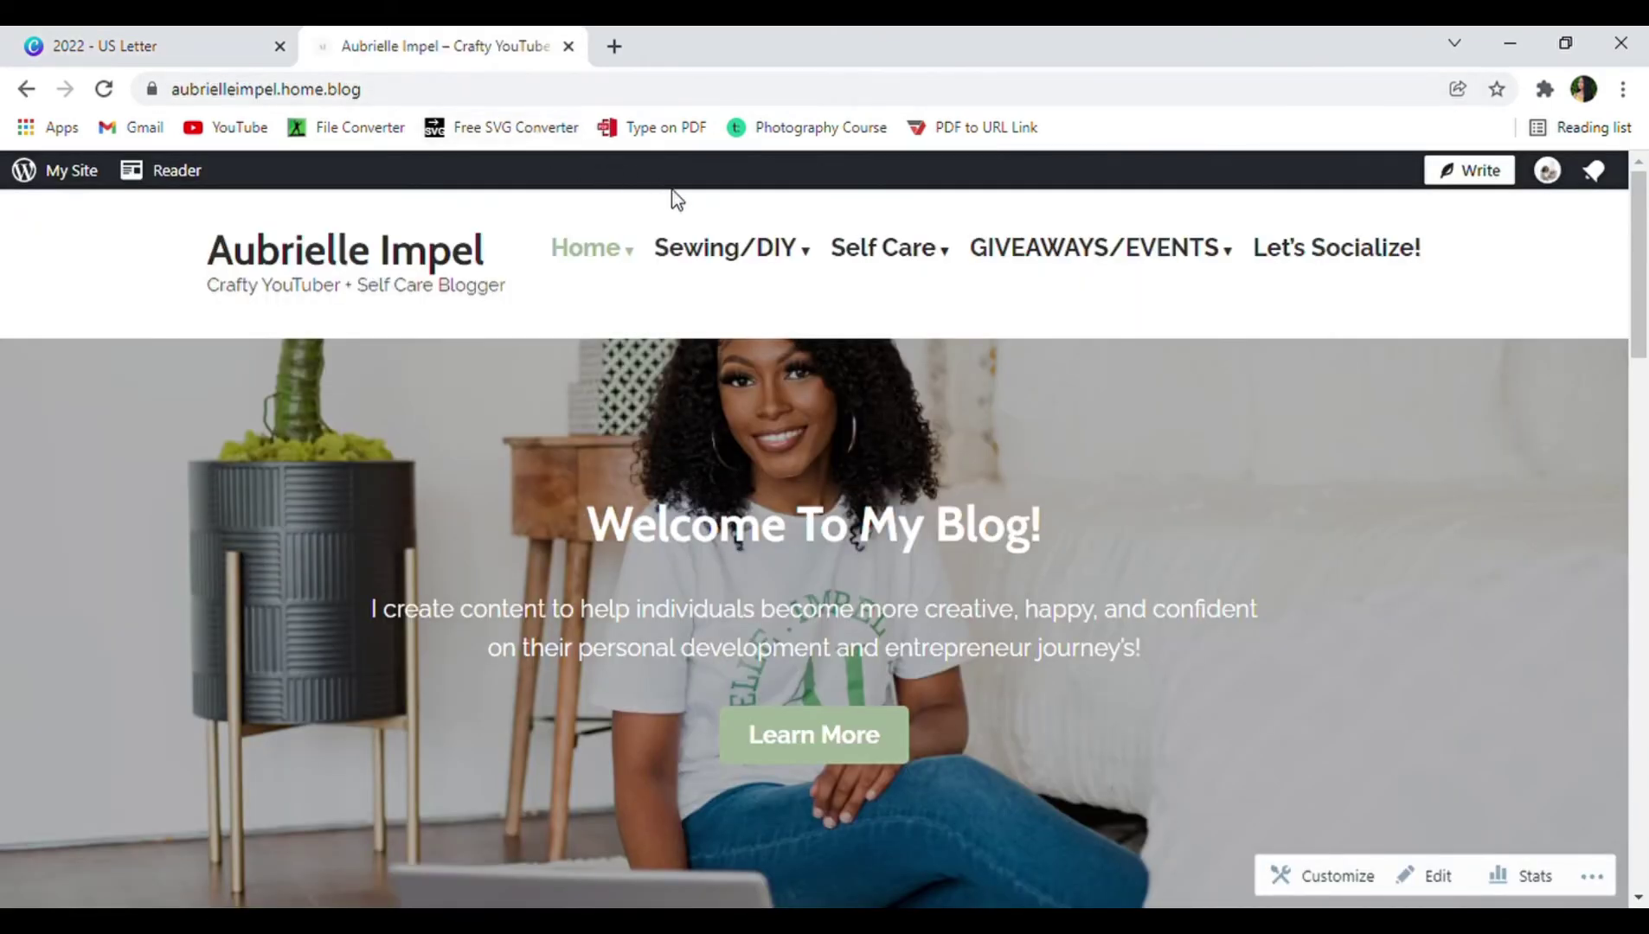
Open the Sewing/DIY post 'Blank Lines For Canva Projects' and scroll down to its 16 Blank Lines design.
mouse_move(760, 259)
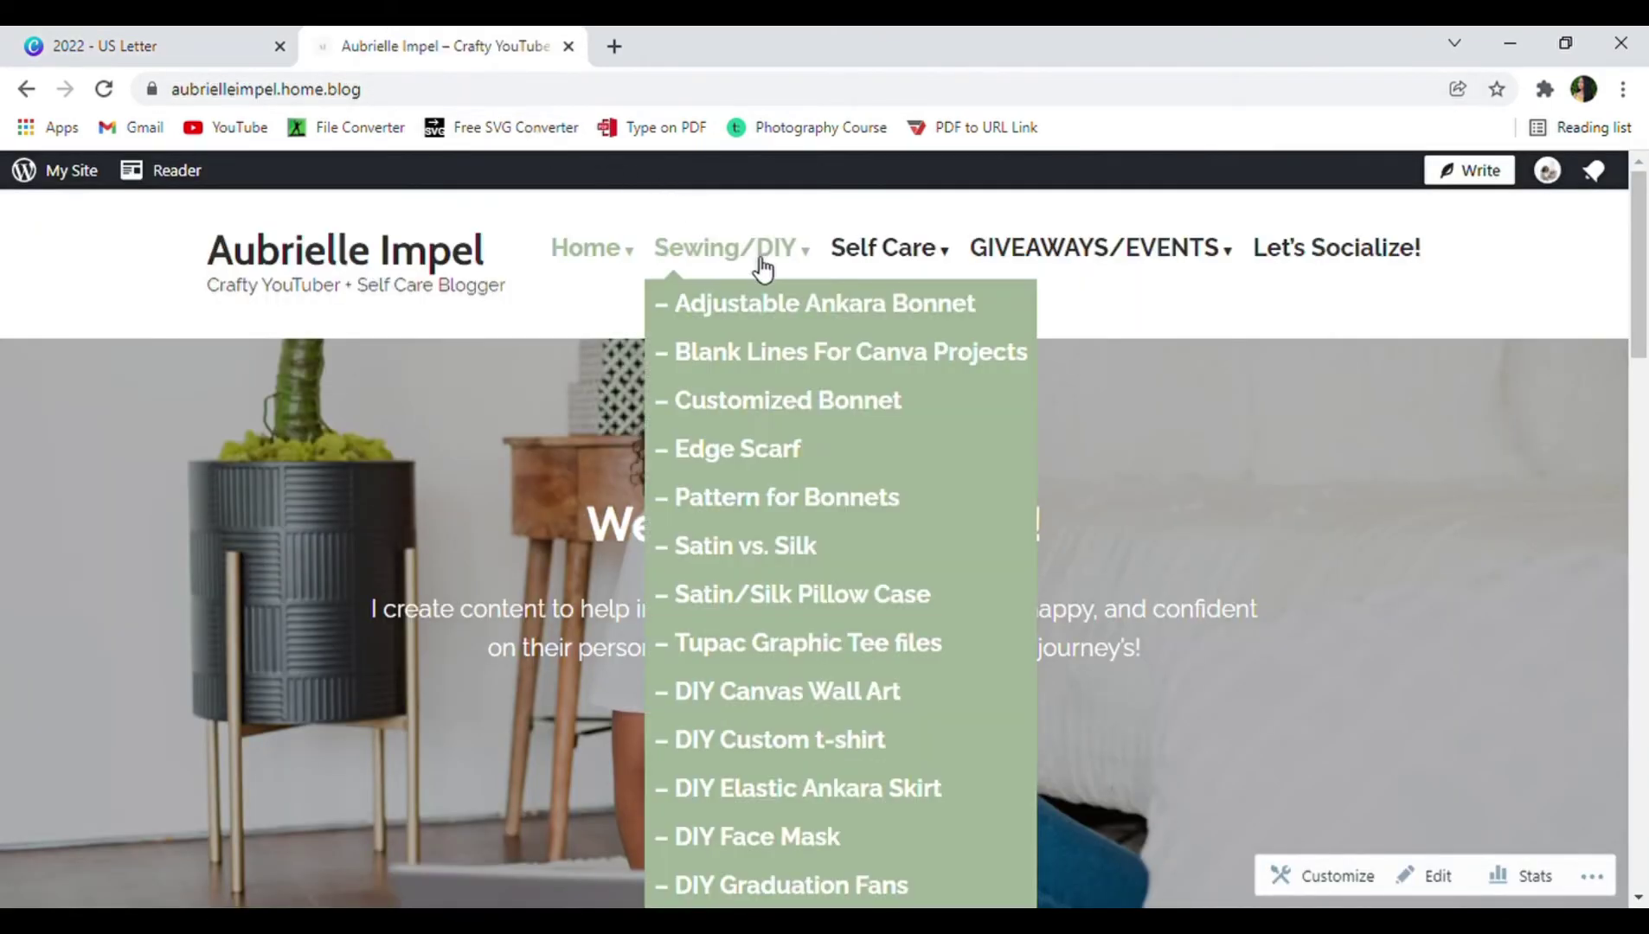
click(794, 355)
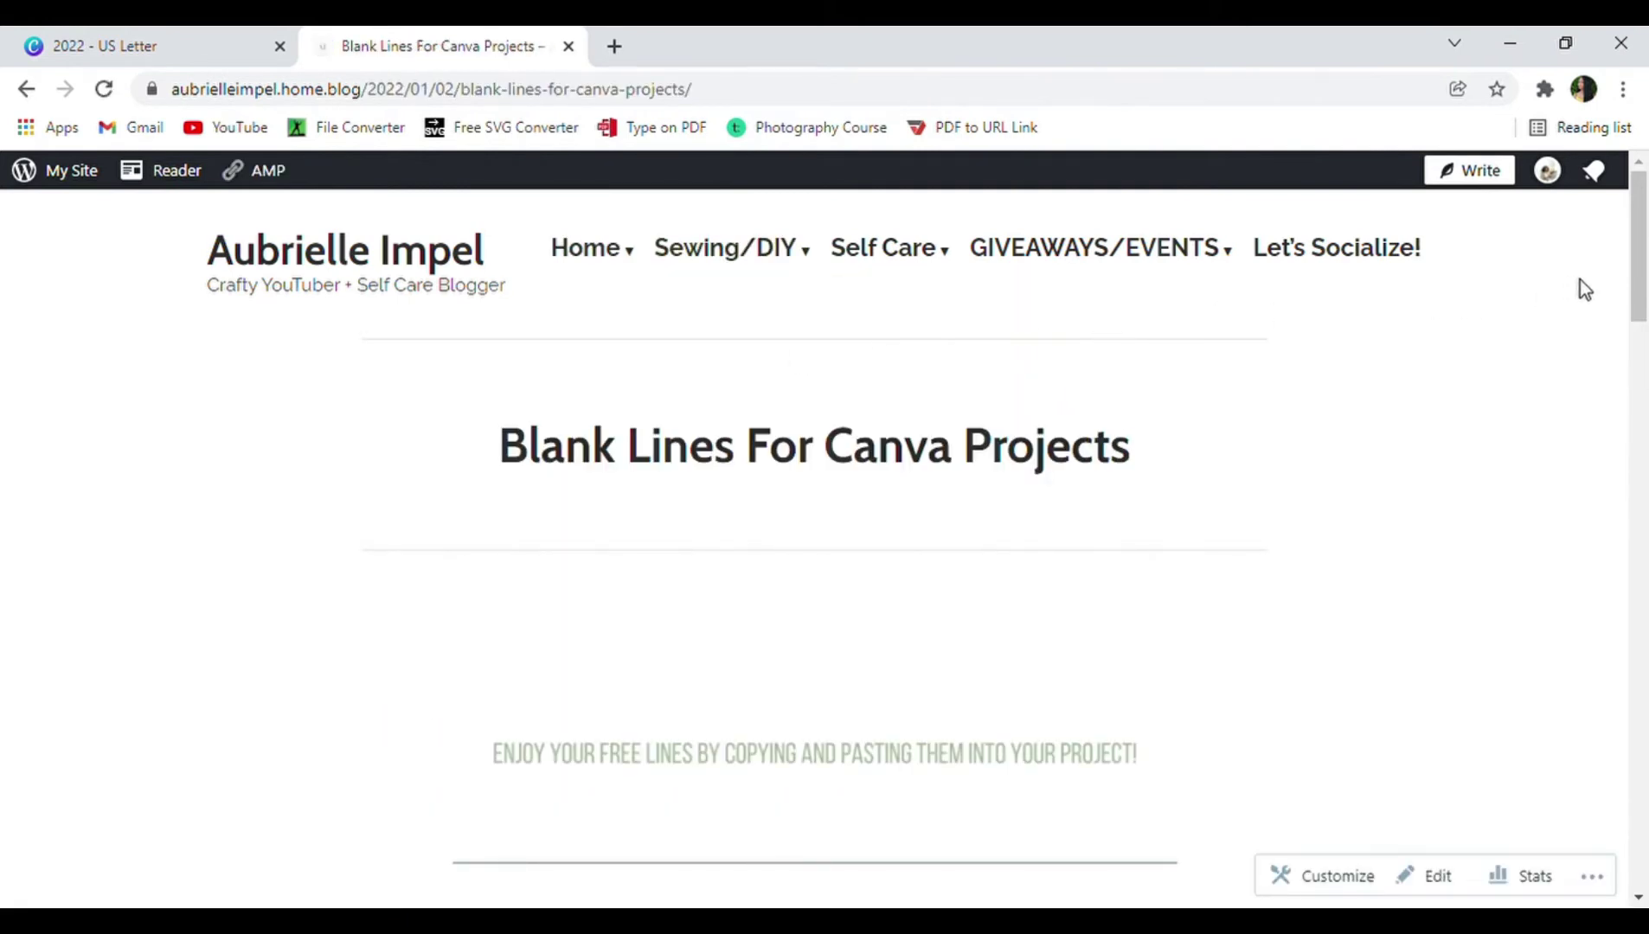
drag(1632, 270, 1645, 596)
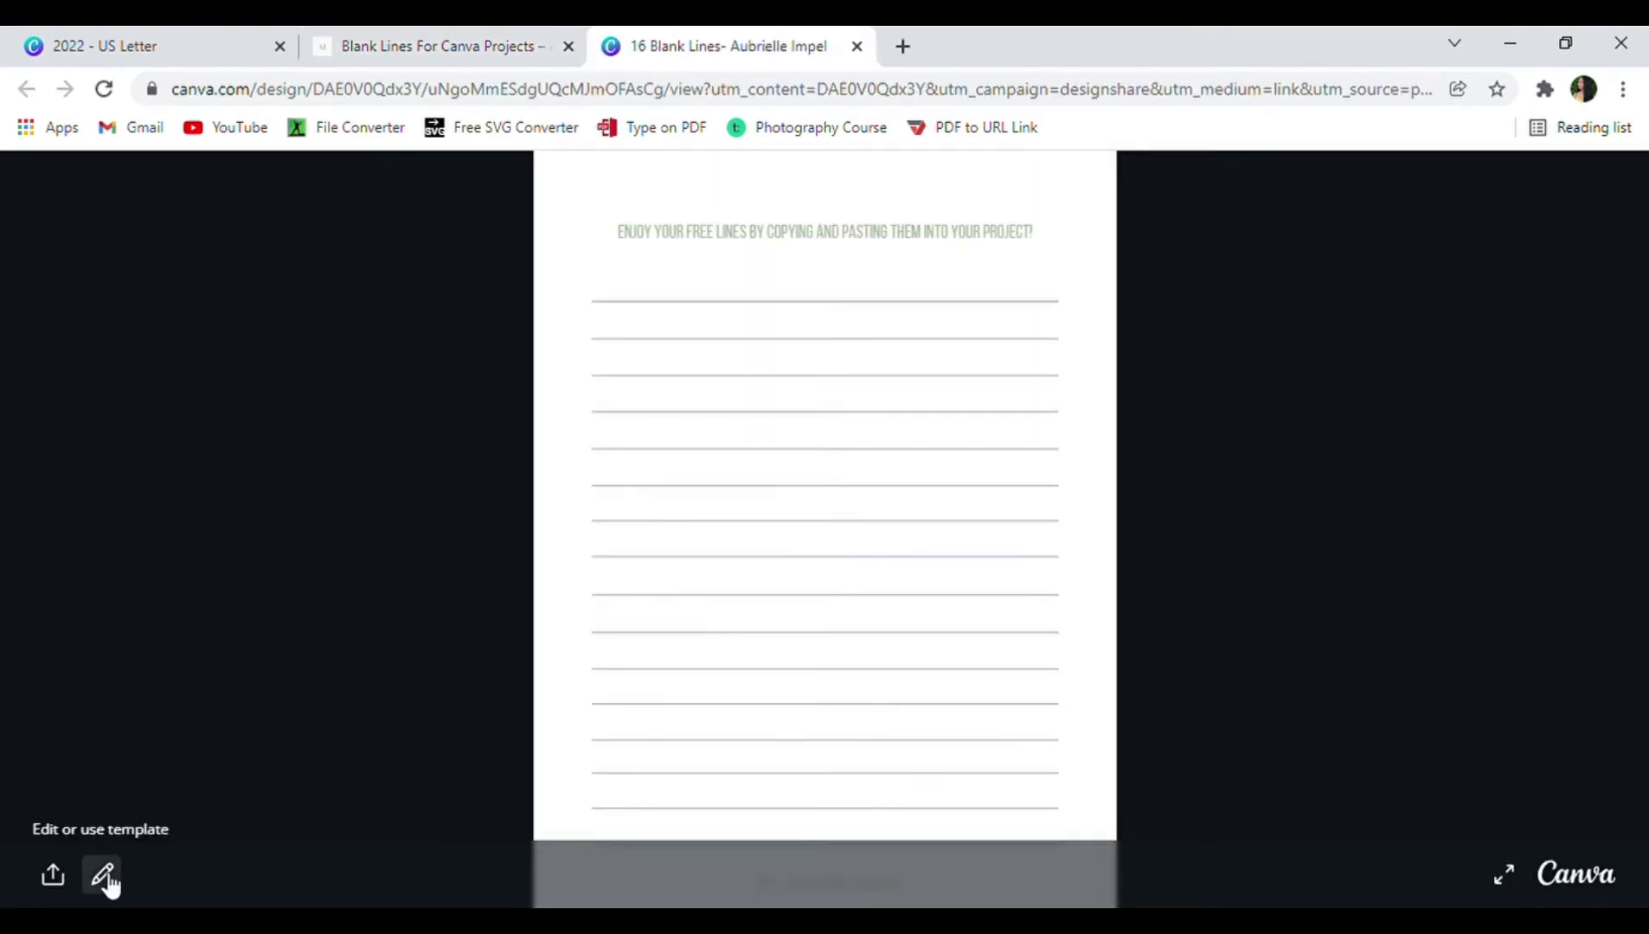
Use the 16 Blank Lines design as a template and box-select all of its lines.
click(103, 876)
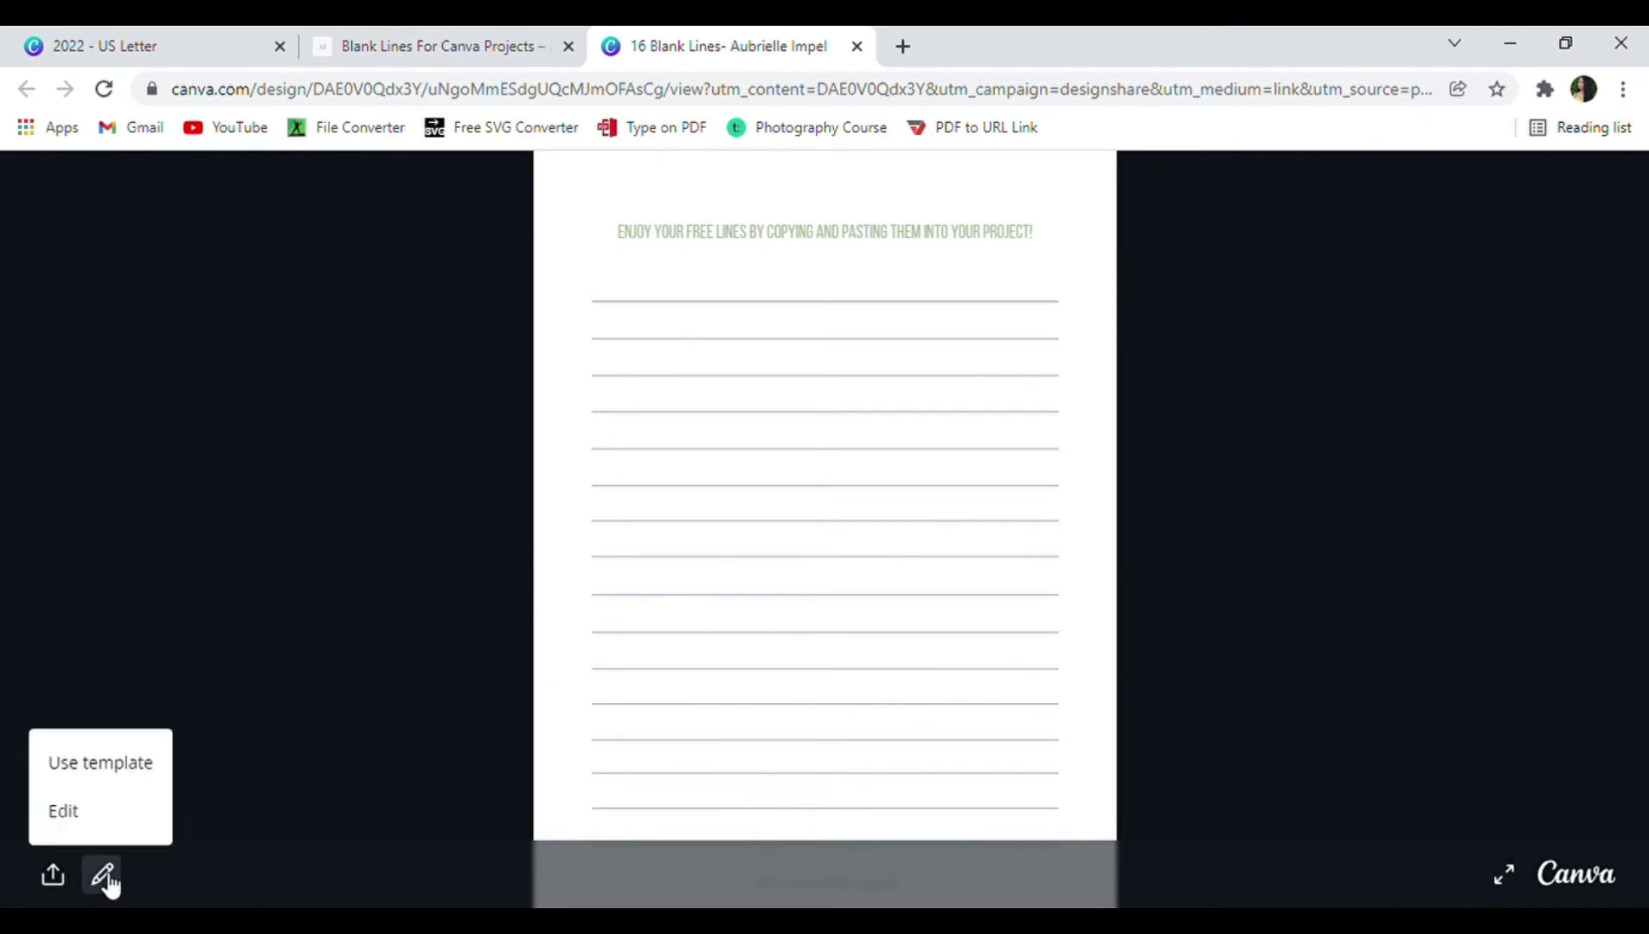
click(109, 764)
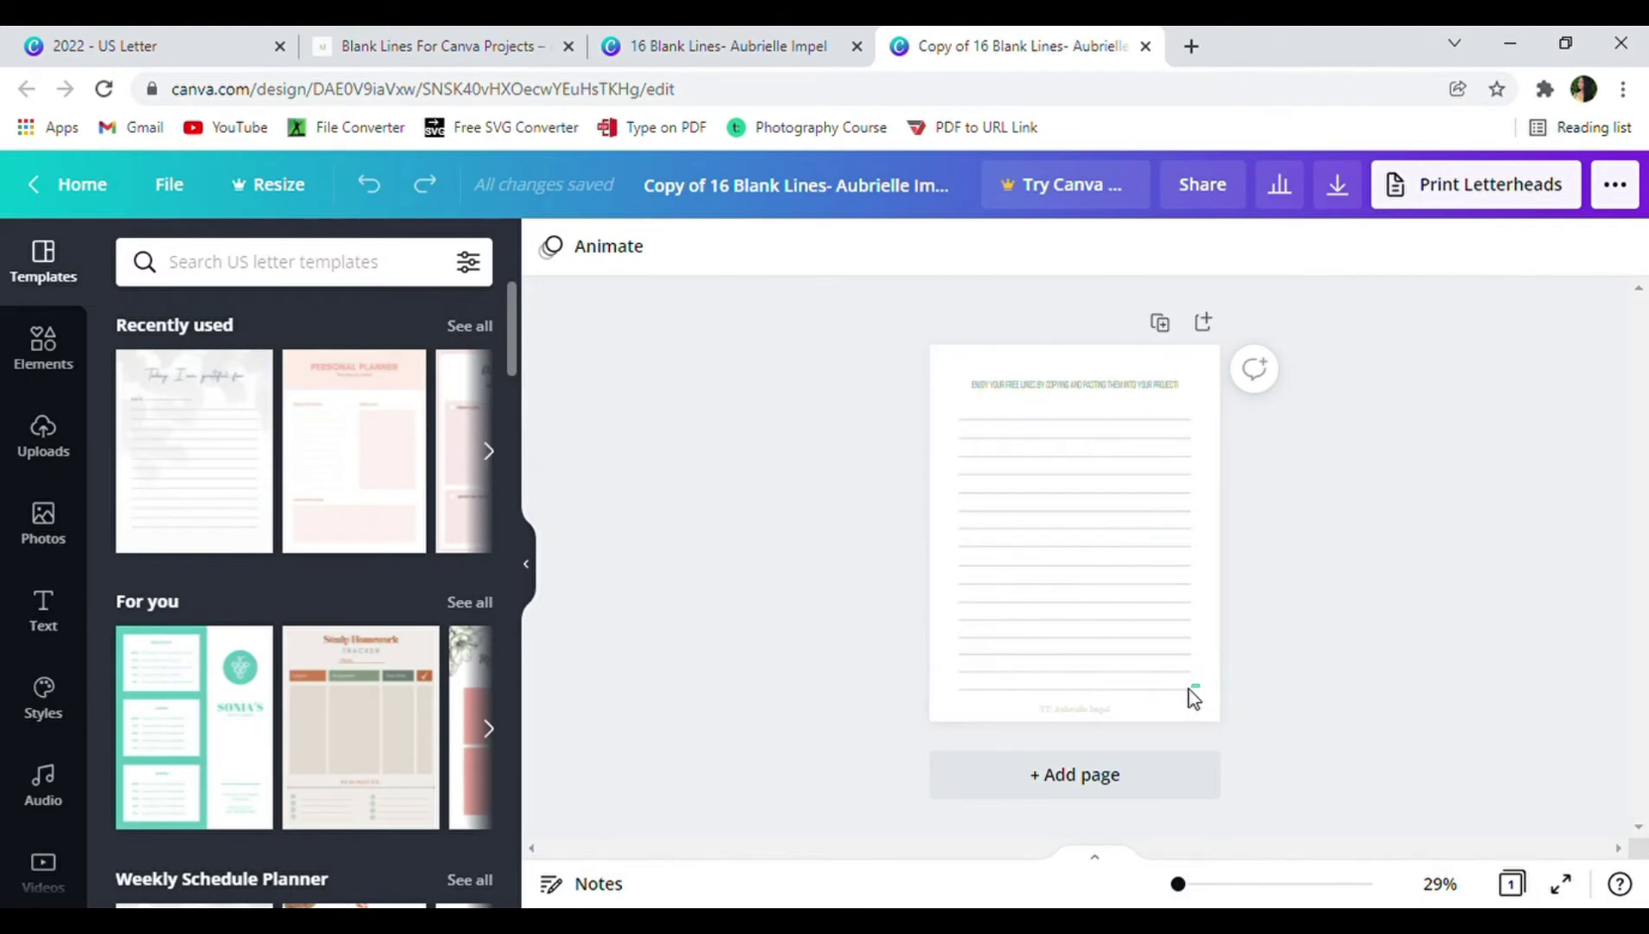
drag(1189, 692, 1220, 705)
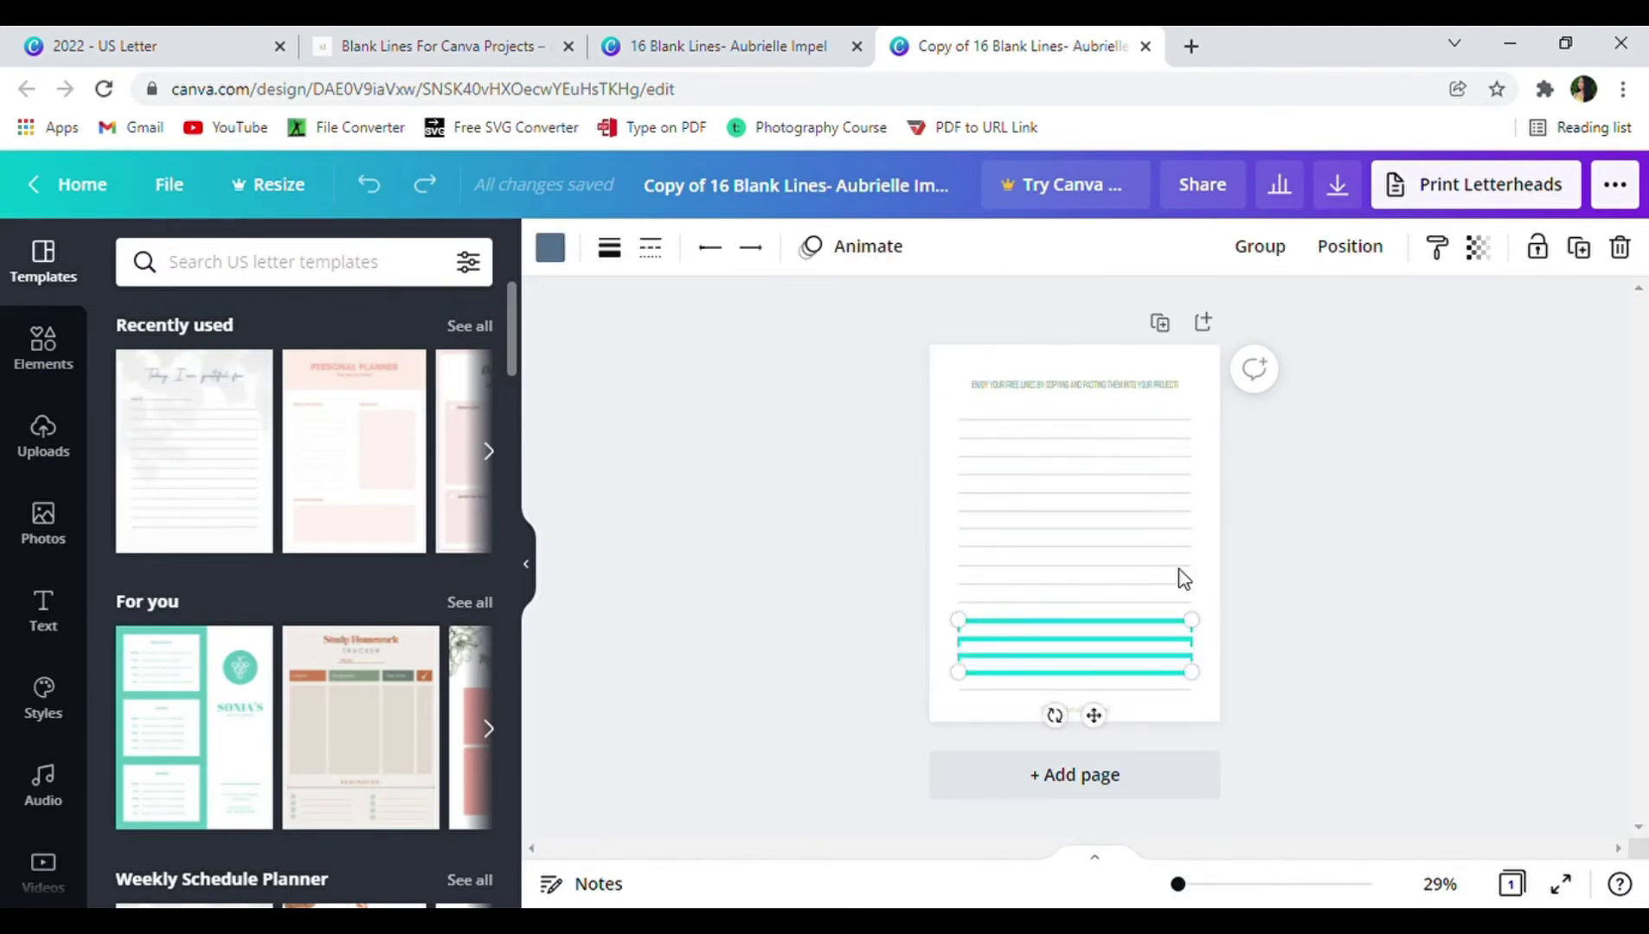
drag(969, 417, 1223, 711)
Paste the copied blank lines onto the planner's JOURNAL page.
key(ctrl+1)
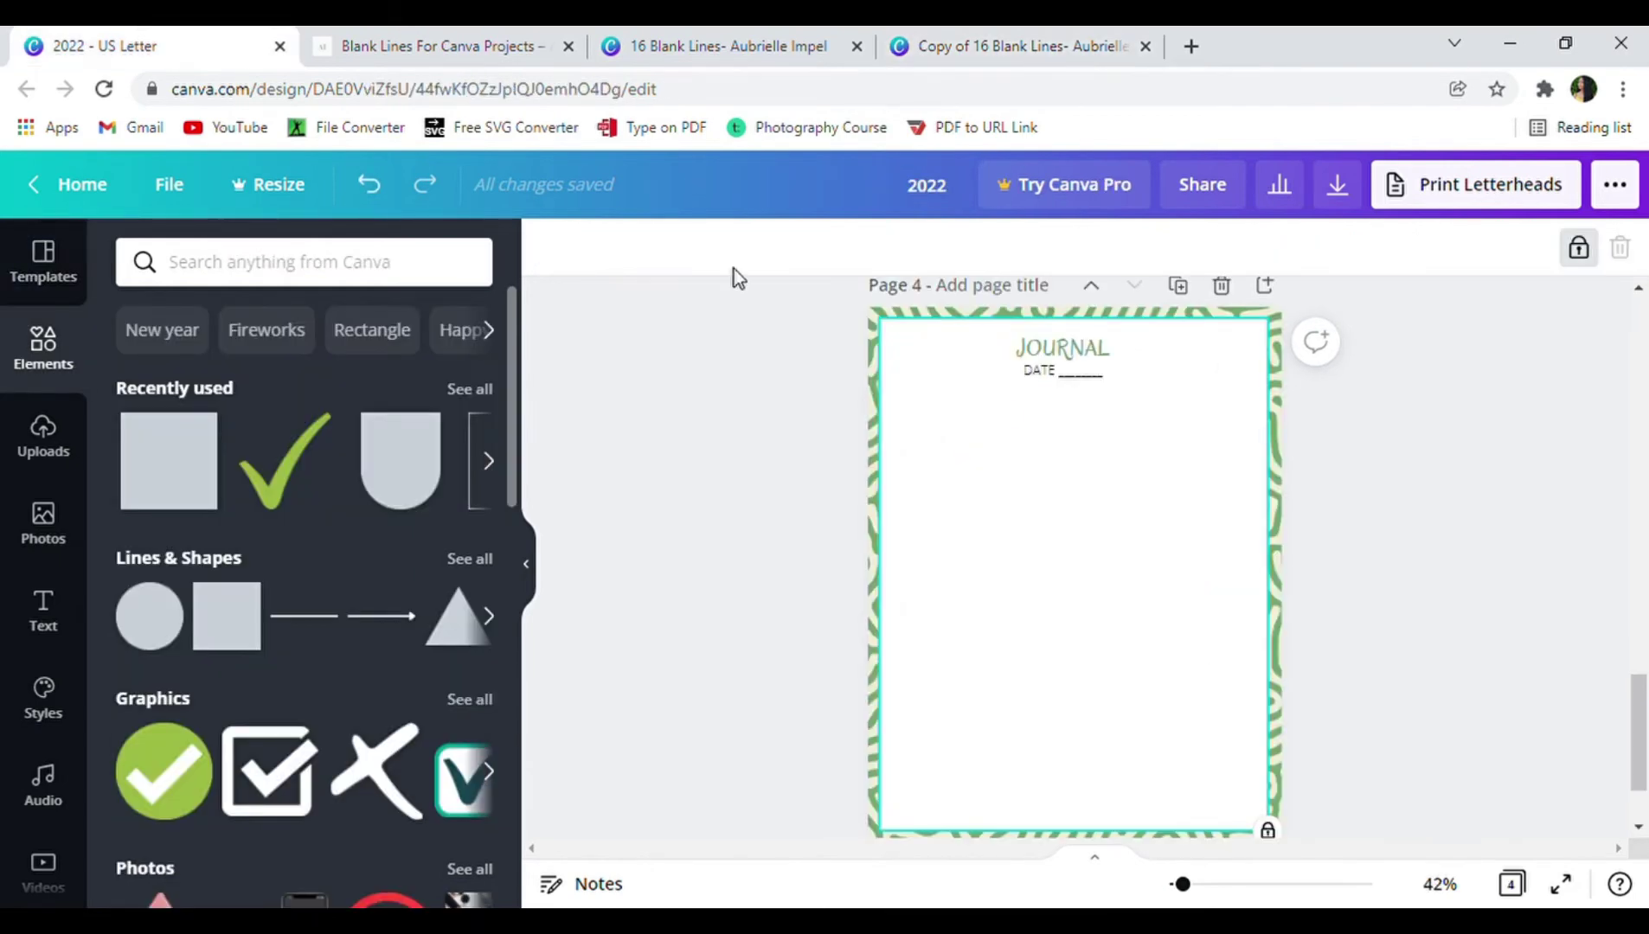
key(ctrl+v)
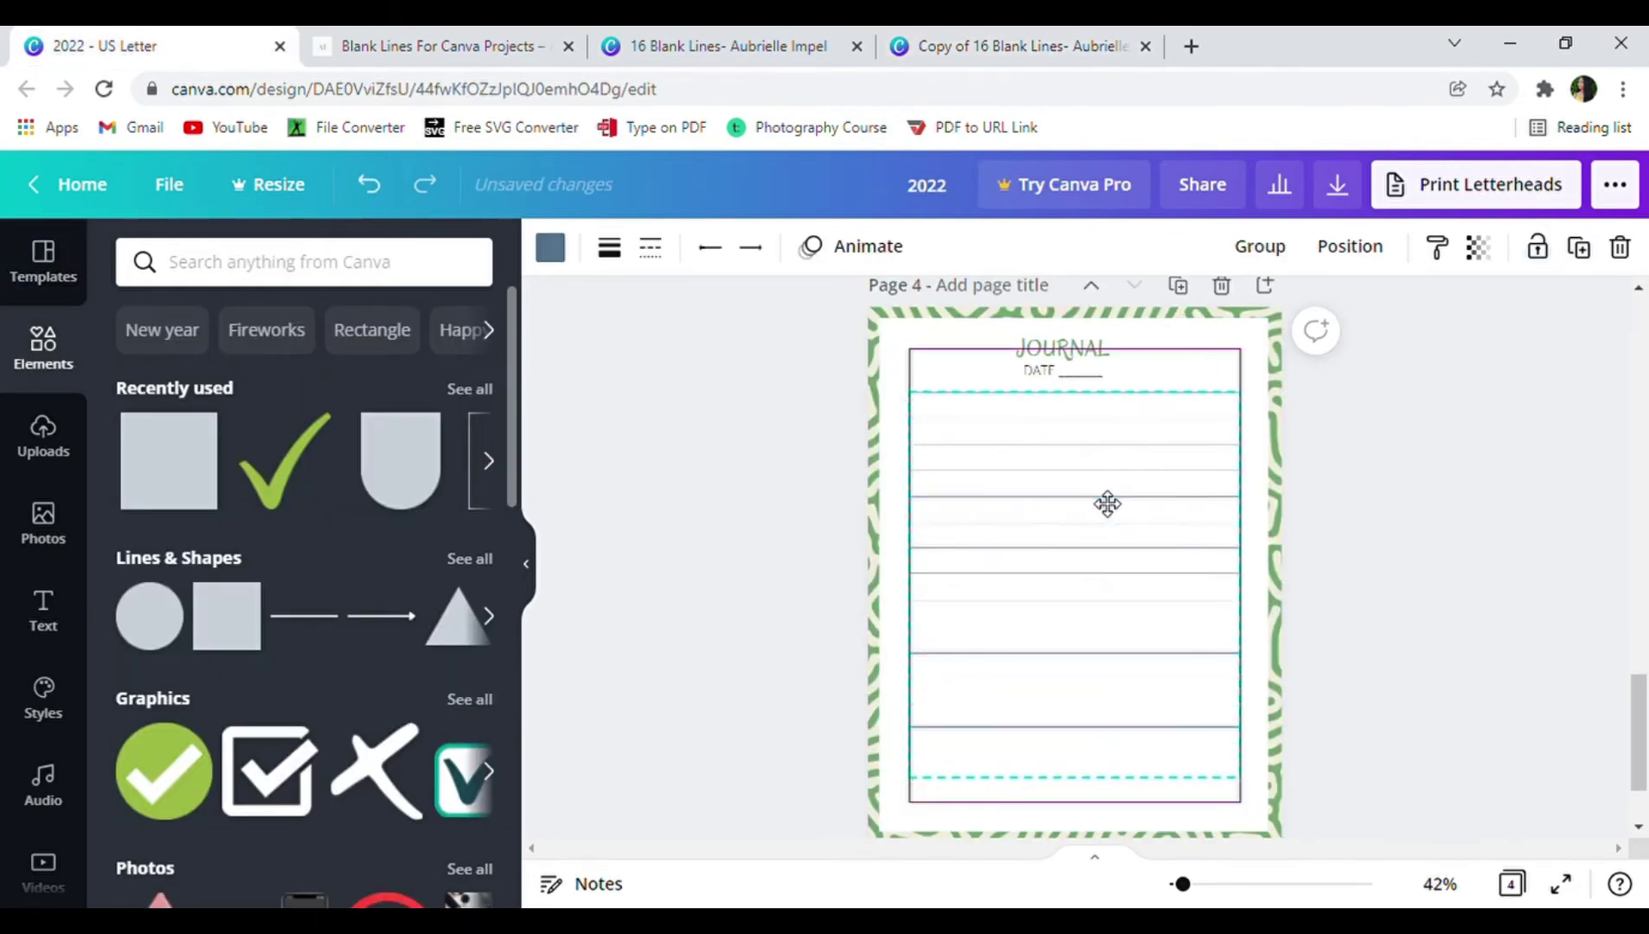
click(1380, 554)
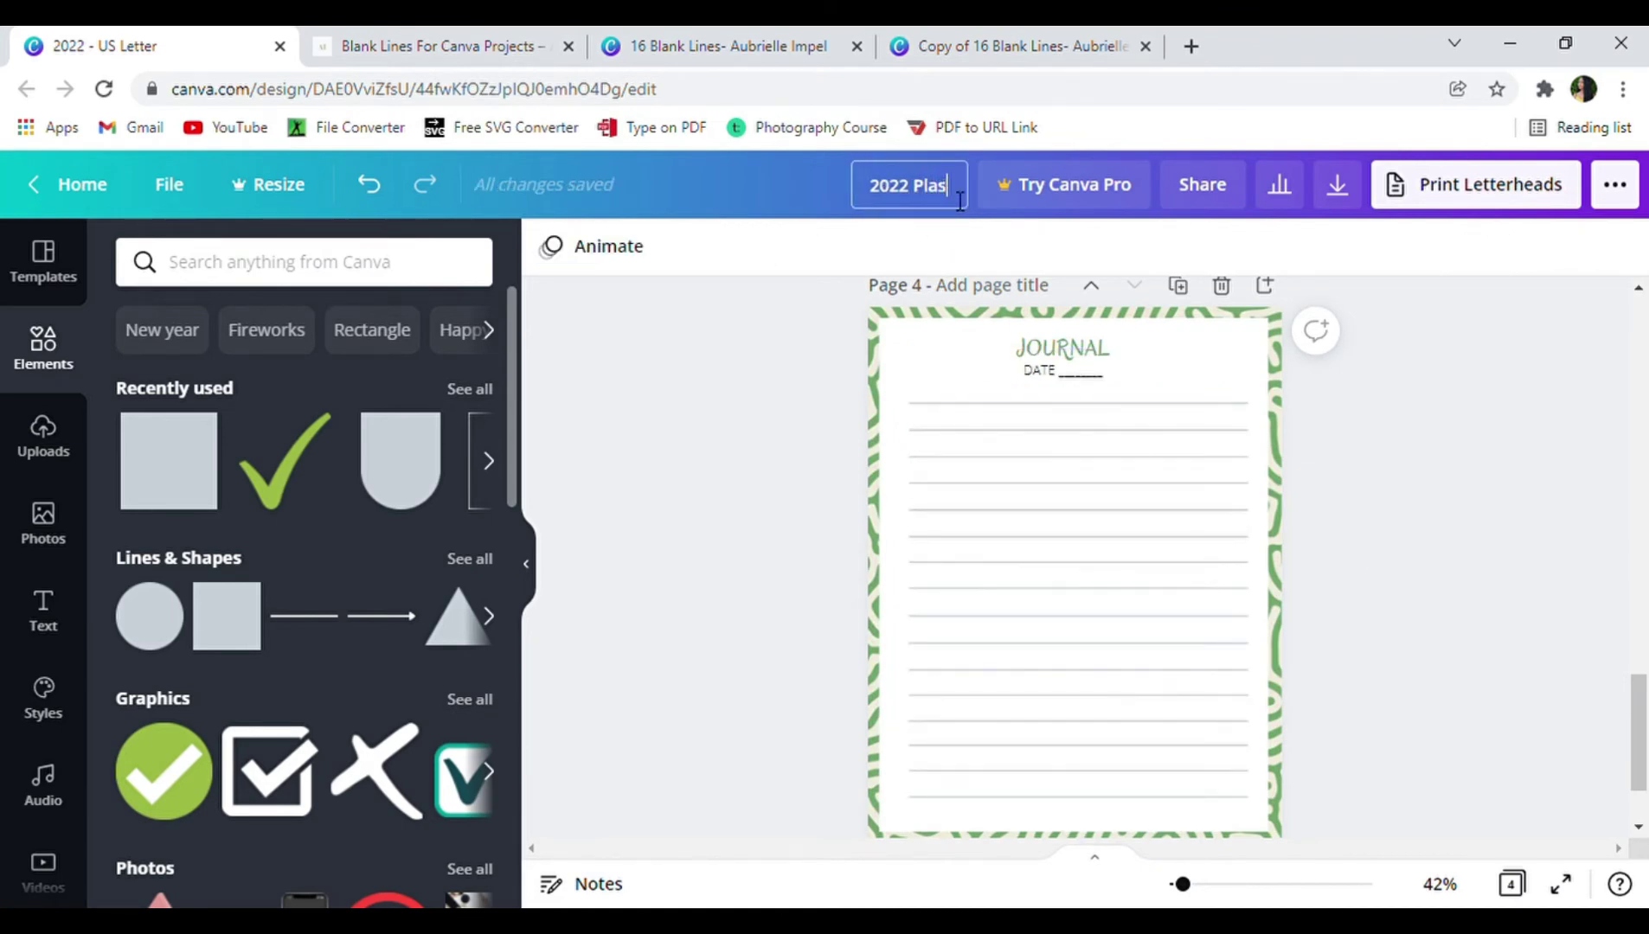
Rename the design '2022 Planner Template'.
text(r)
key(Return)
text(Template)
key(Return)
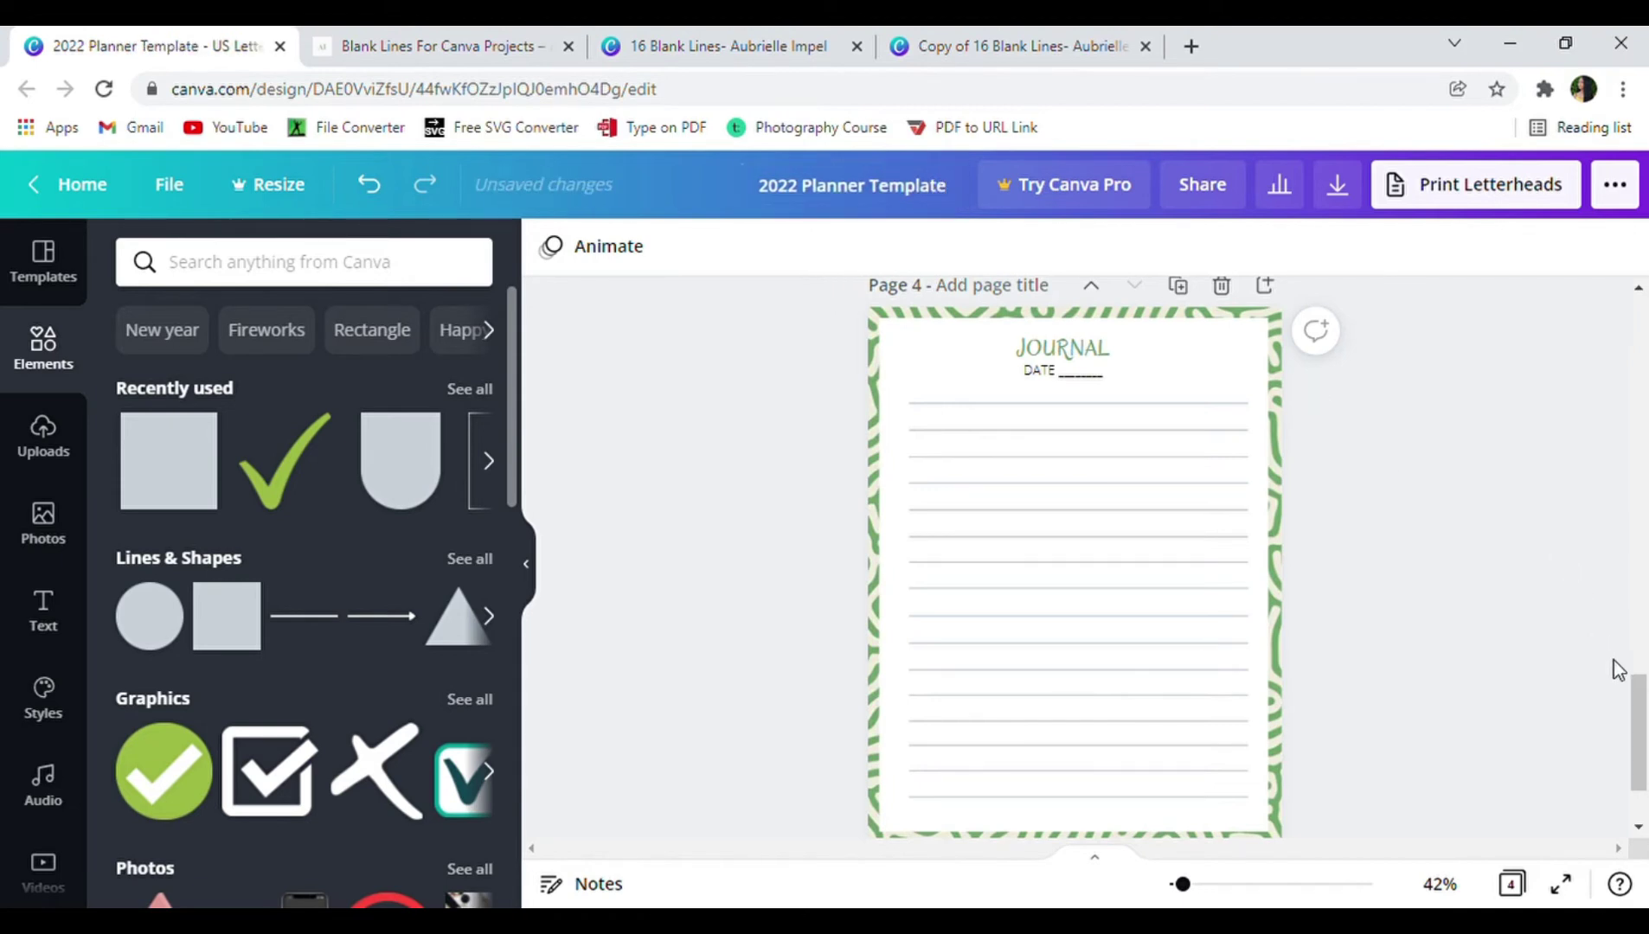
Search the Background panel for 'lines' instead of the previous green search.
scroll(636, 461, down, 5)
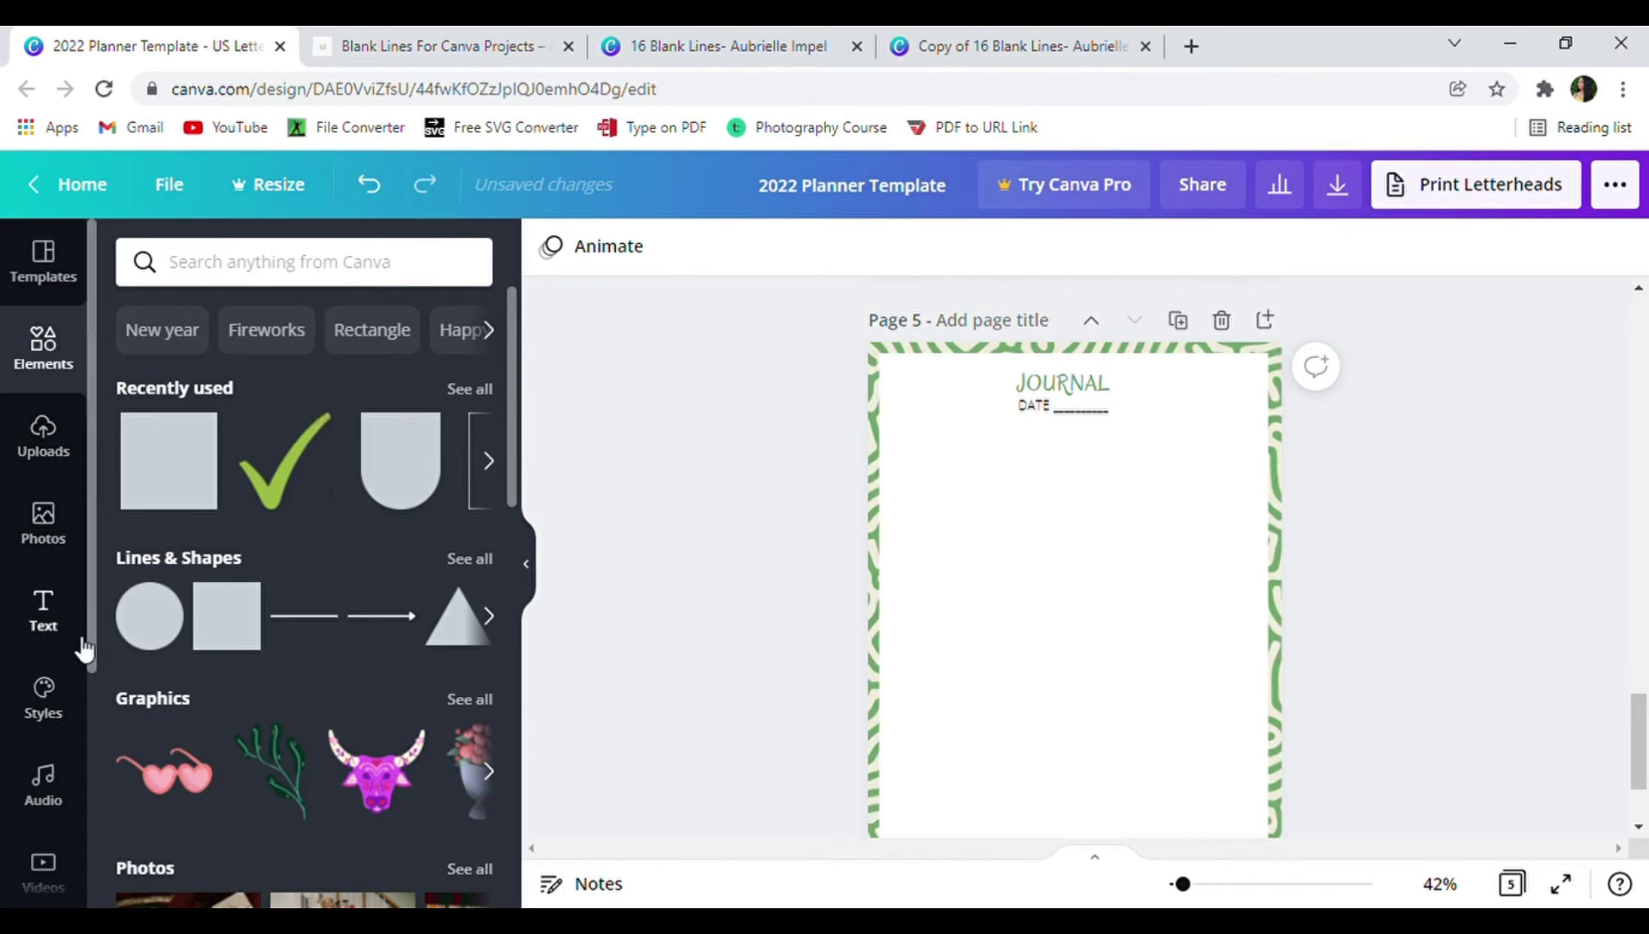
drag(94, 624, 95, 749)
click(43, 763)
click(290, 258)
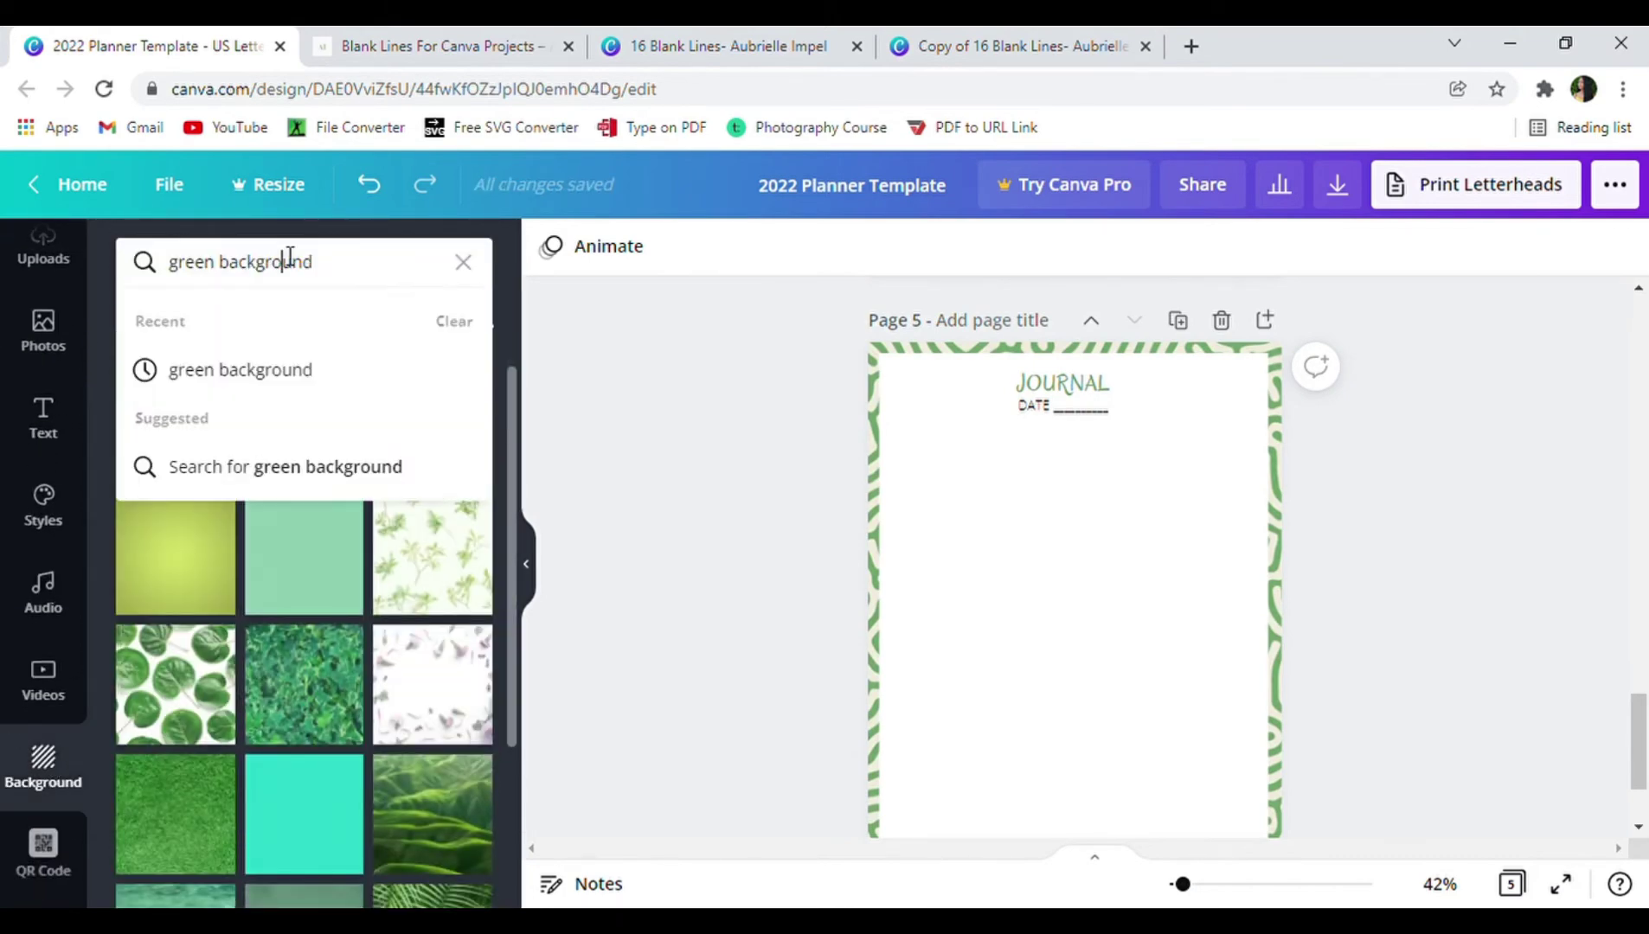
click(466, 261)
text(lines)
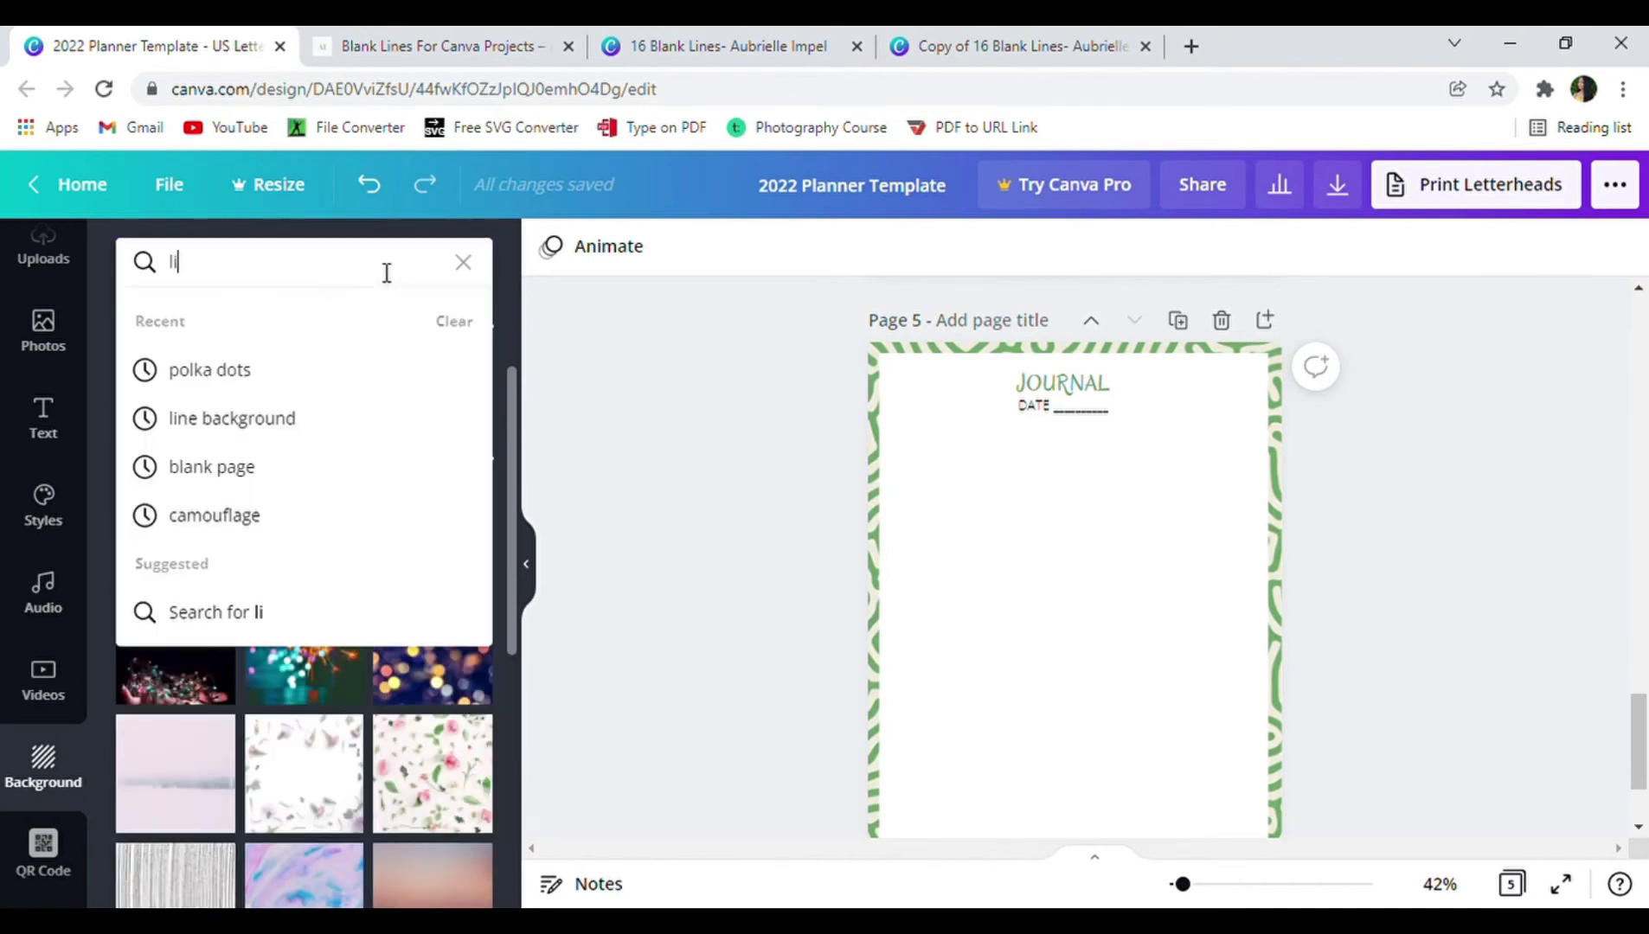
key(Return)
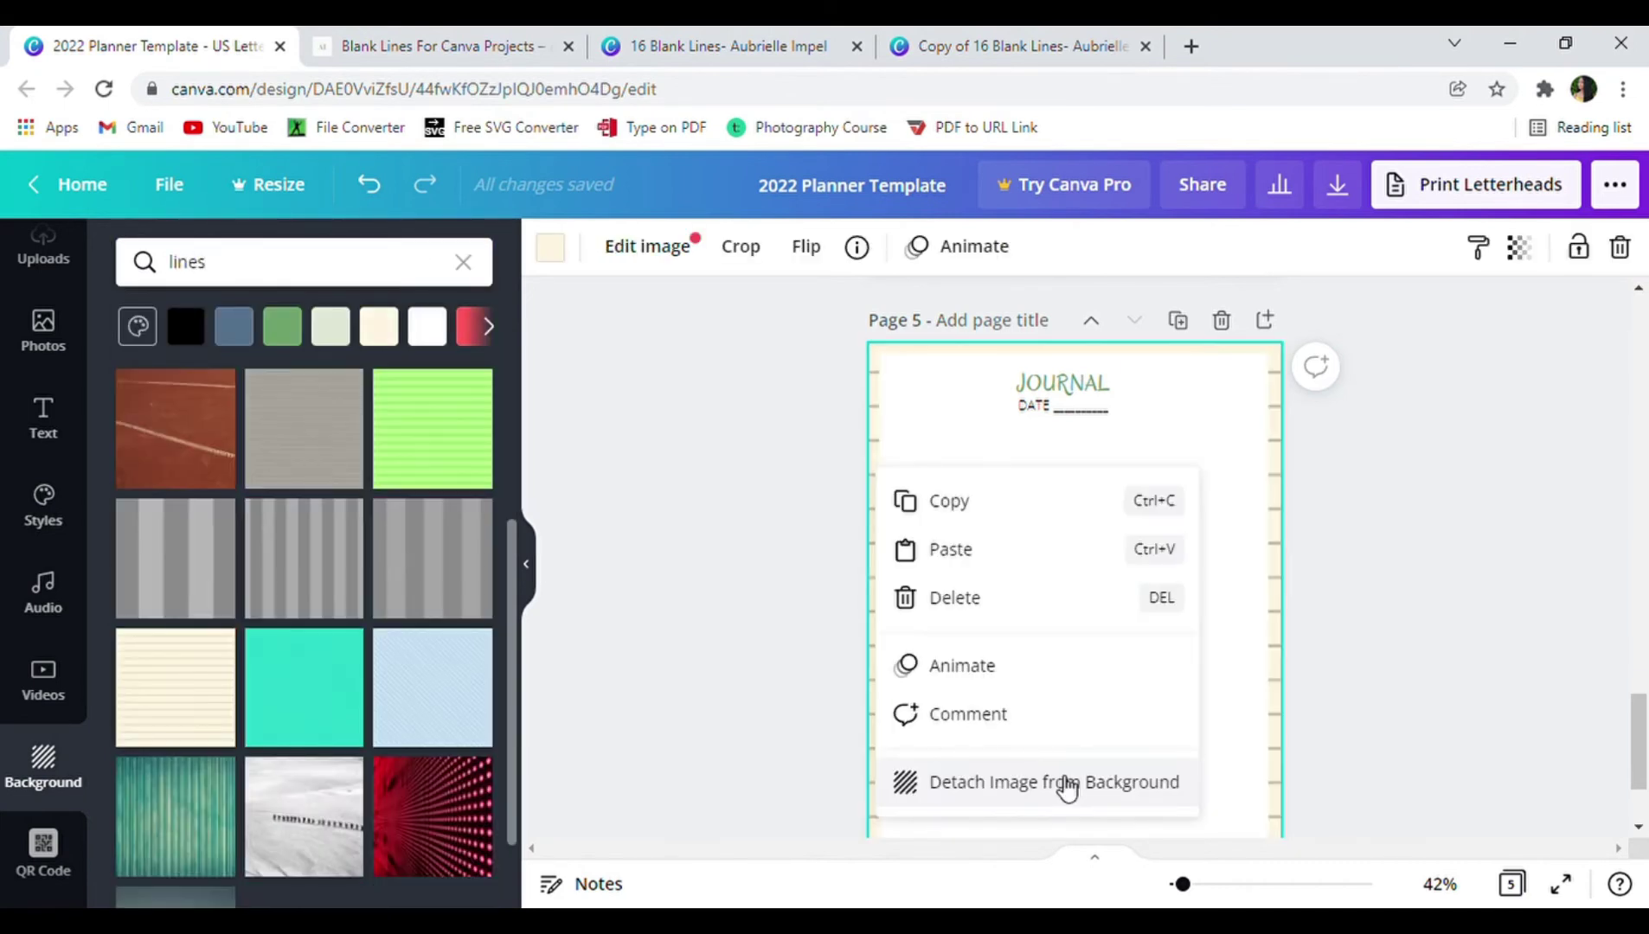
Turn the lined background into an image, enlarge it across the page, and delete page 6.
click(1063, 783)
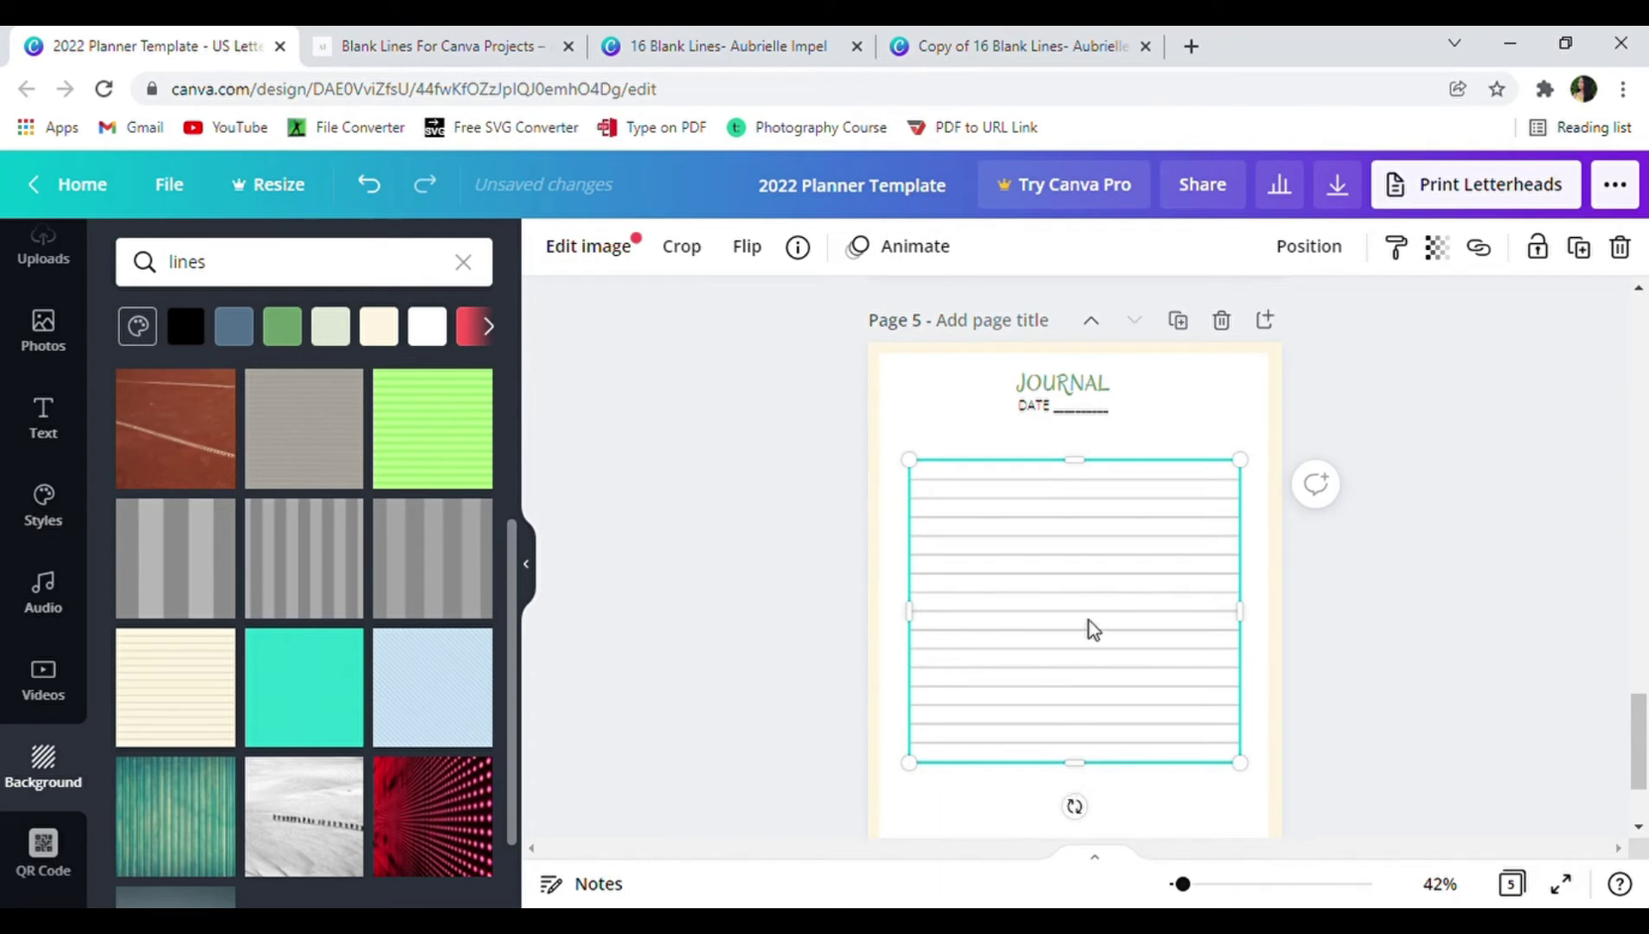
drag(1257, 789, 1259, 798)
drag(1631, 758, 1637, 588)
scroll(1496, 324, down, 3)
scroll(1496, 323, up, 3)
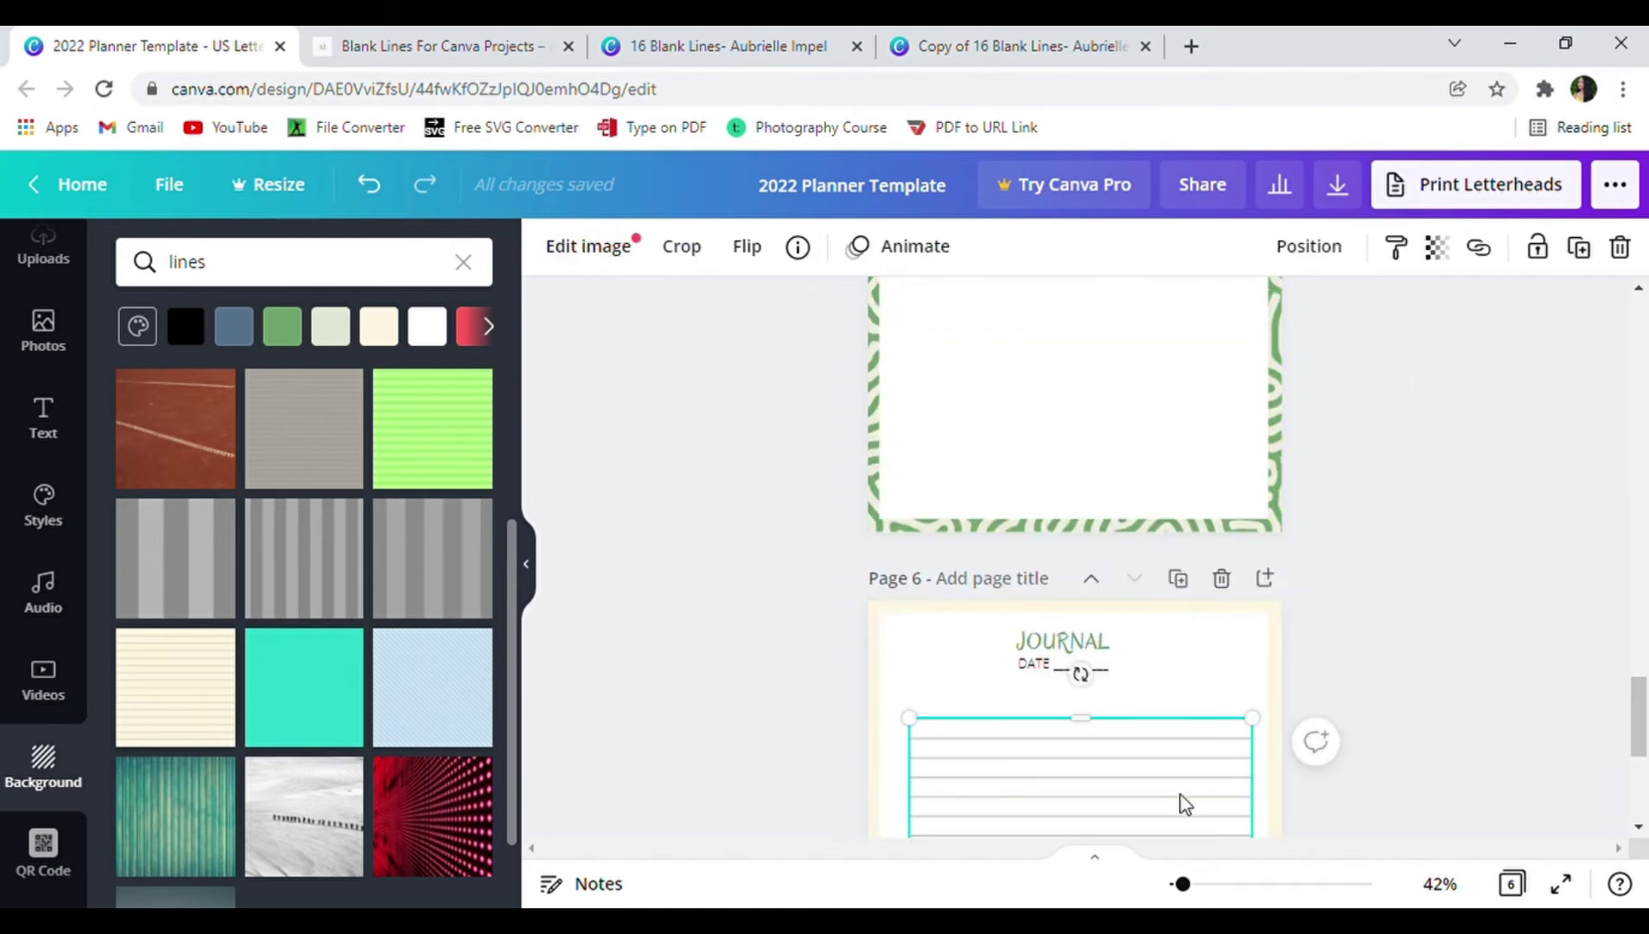
drag(1182, 799, 1169, 267)
click(1221, 578)
scroll(1571, 631, up, 8)
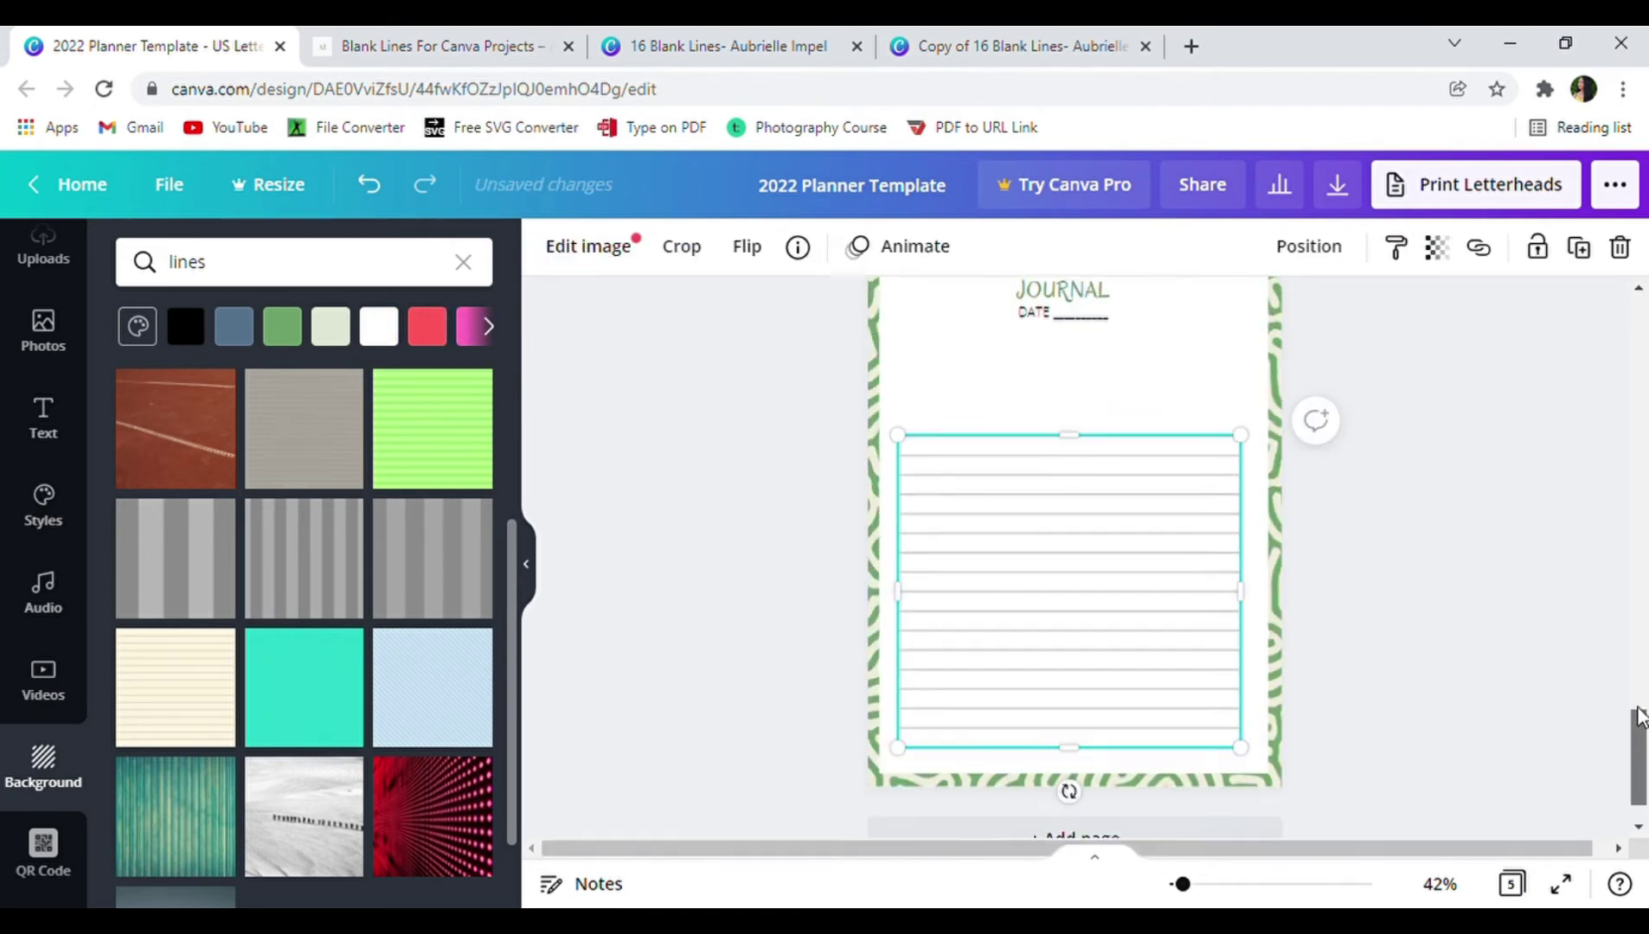
Recolour the blue-grey journal lines black and apply it to every matching line with Change all.
click(1292, 632)
click(1058, 567)
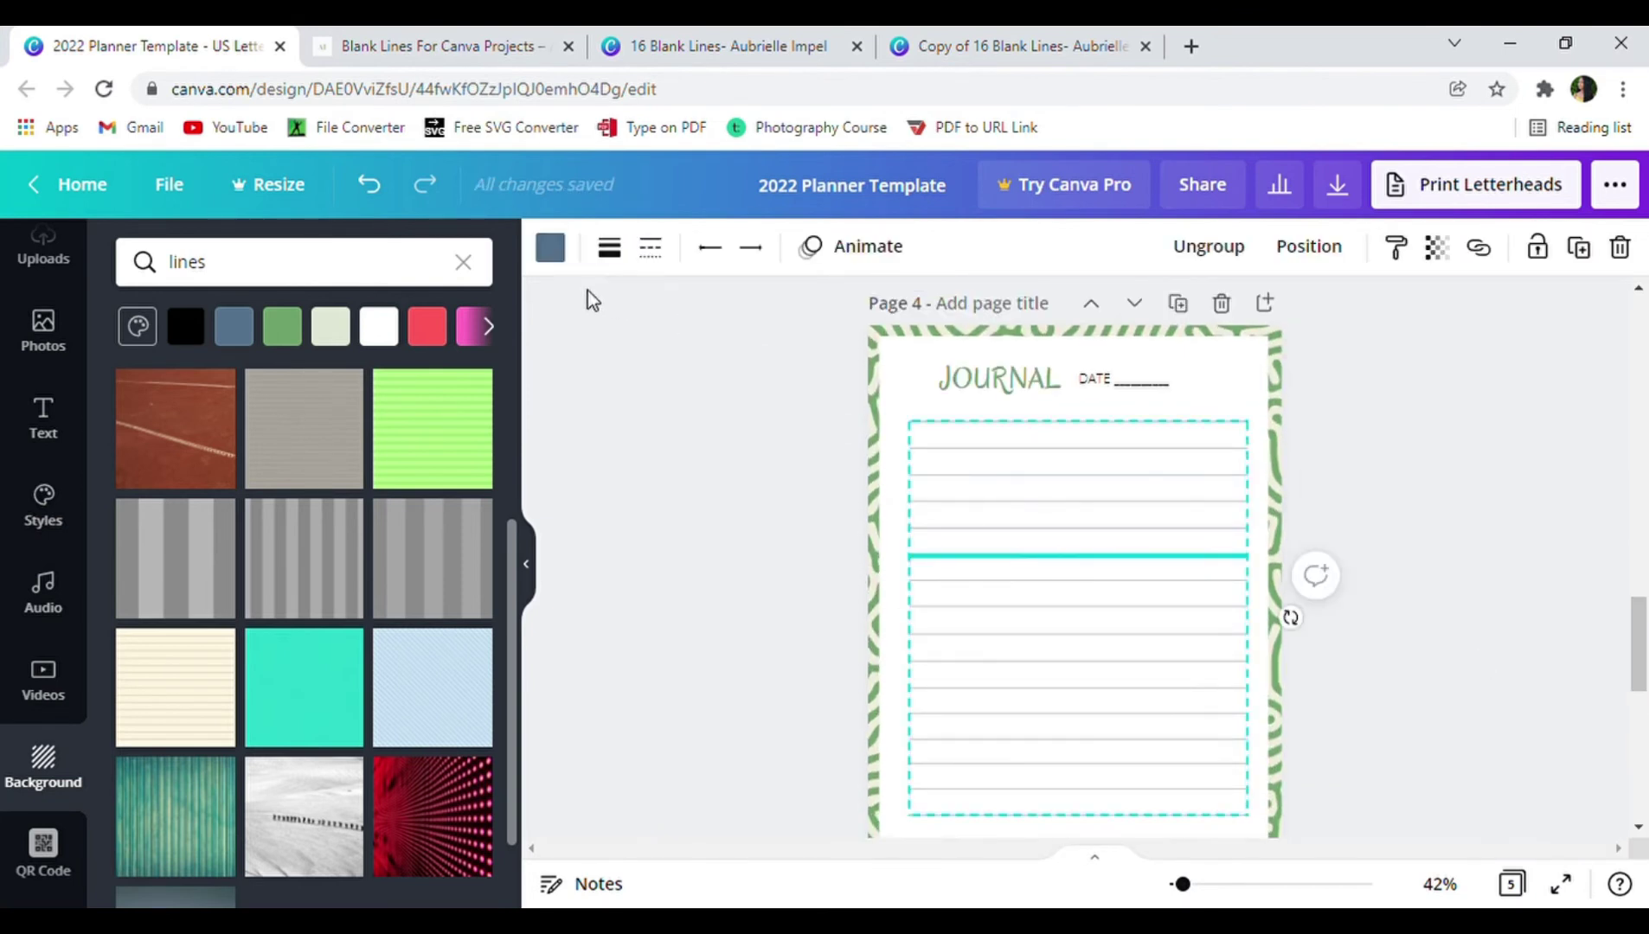
click(553, 251)
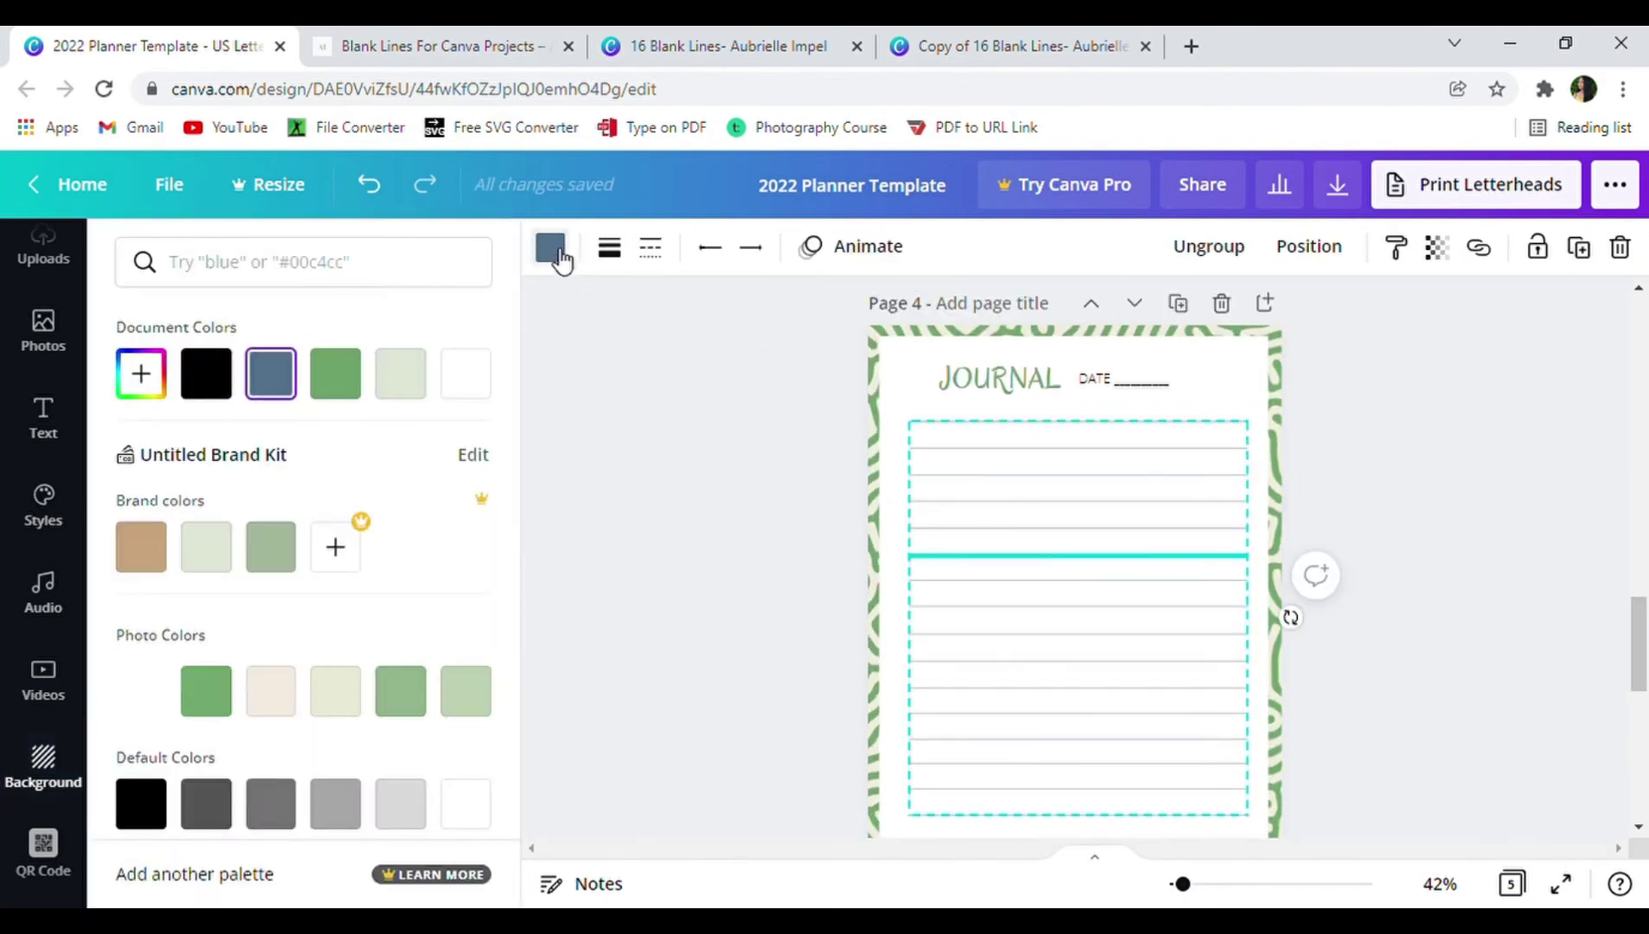
click(221, 378)
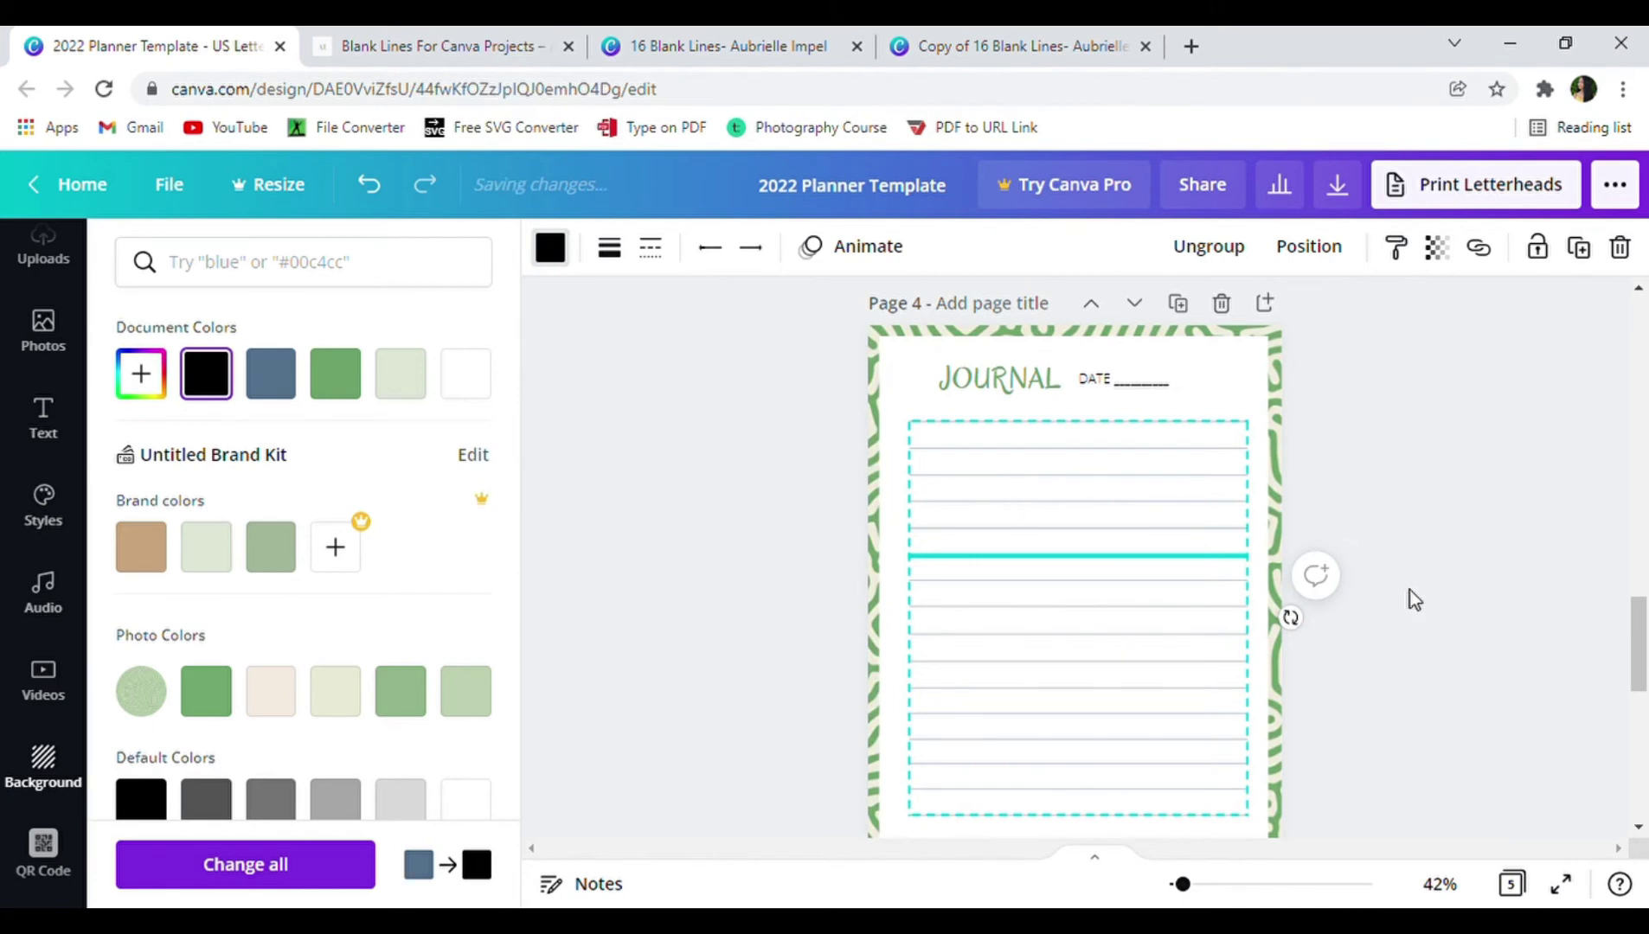
key(Escape)
click(1085, 452)
click(556, 249)
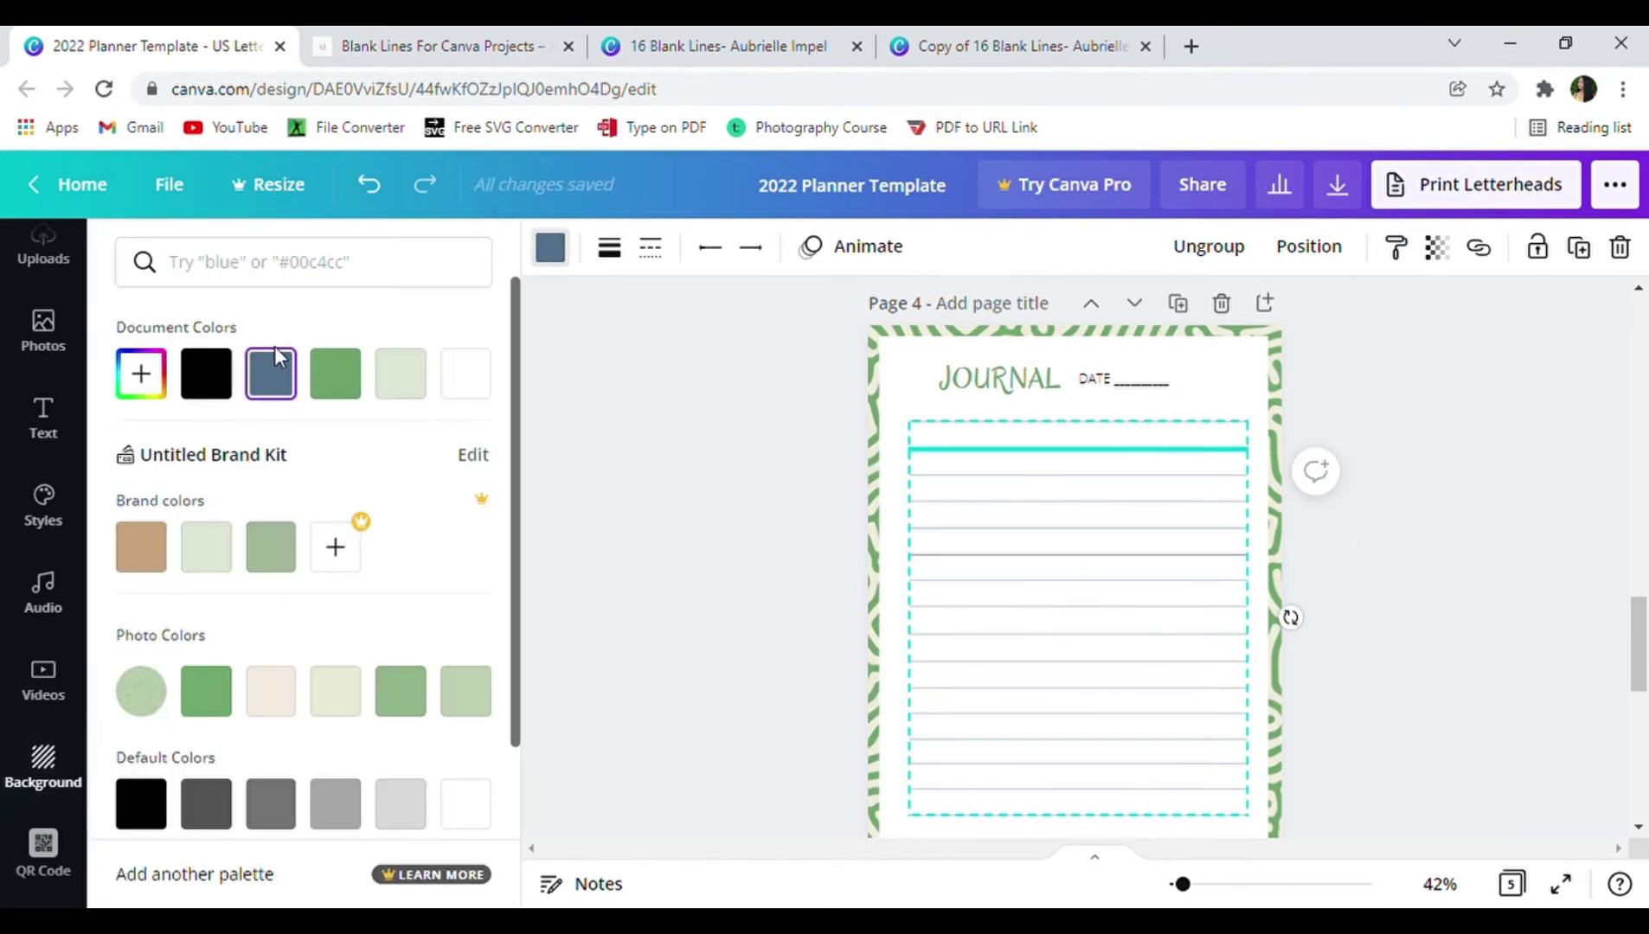
click(207, 375)
click(341, 878)
key(Escape)
key(Escape)
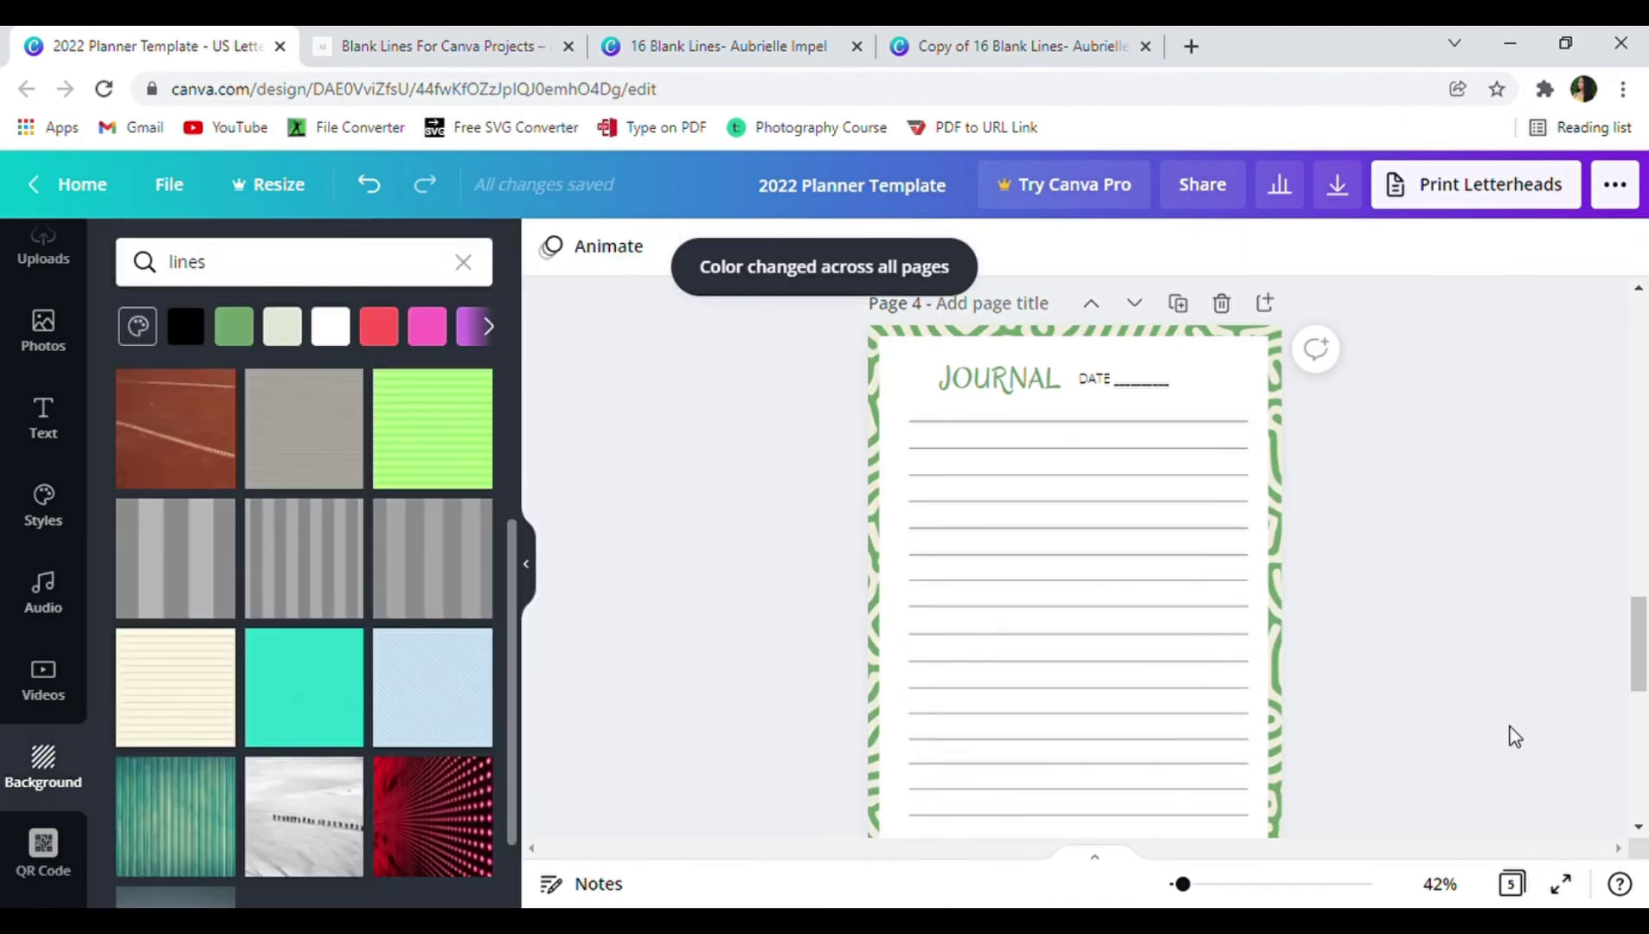
drag(1638, 657, 1585, 354)
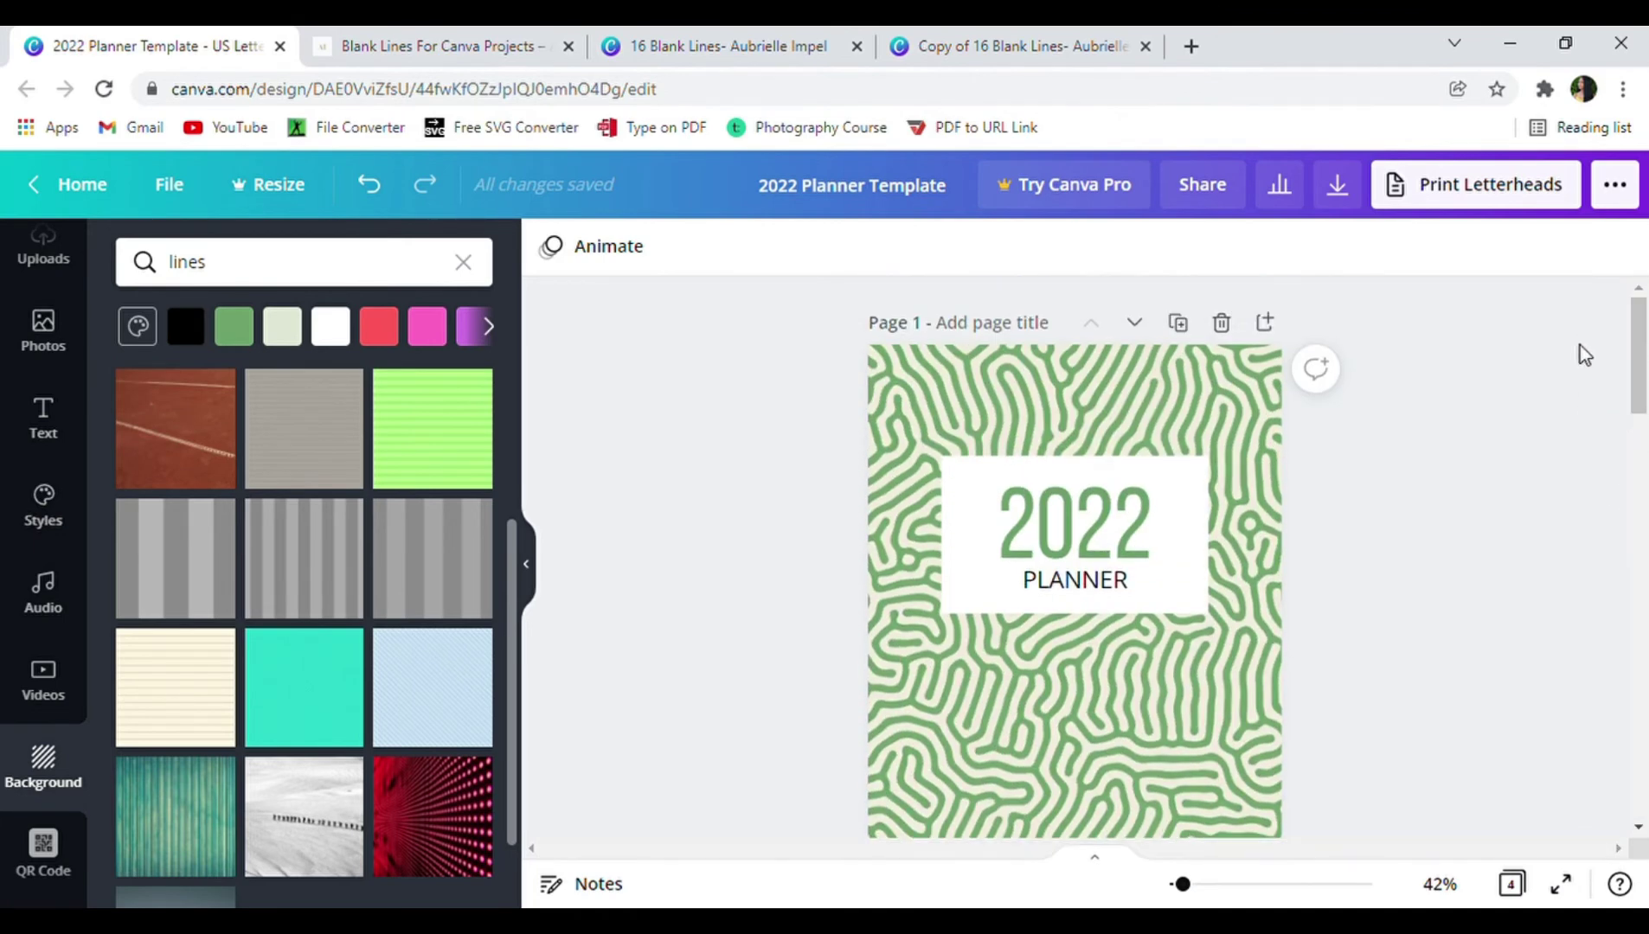
Switch to Grid view to see the cover, expenses, to-do and journal pages together.
click(1514, 882)
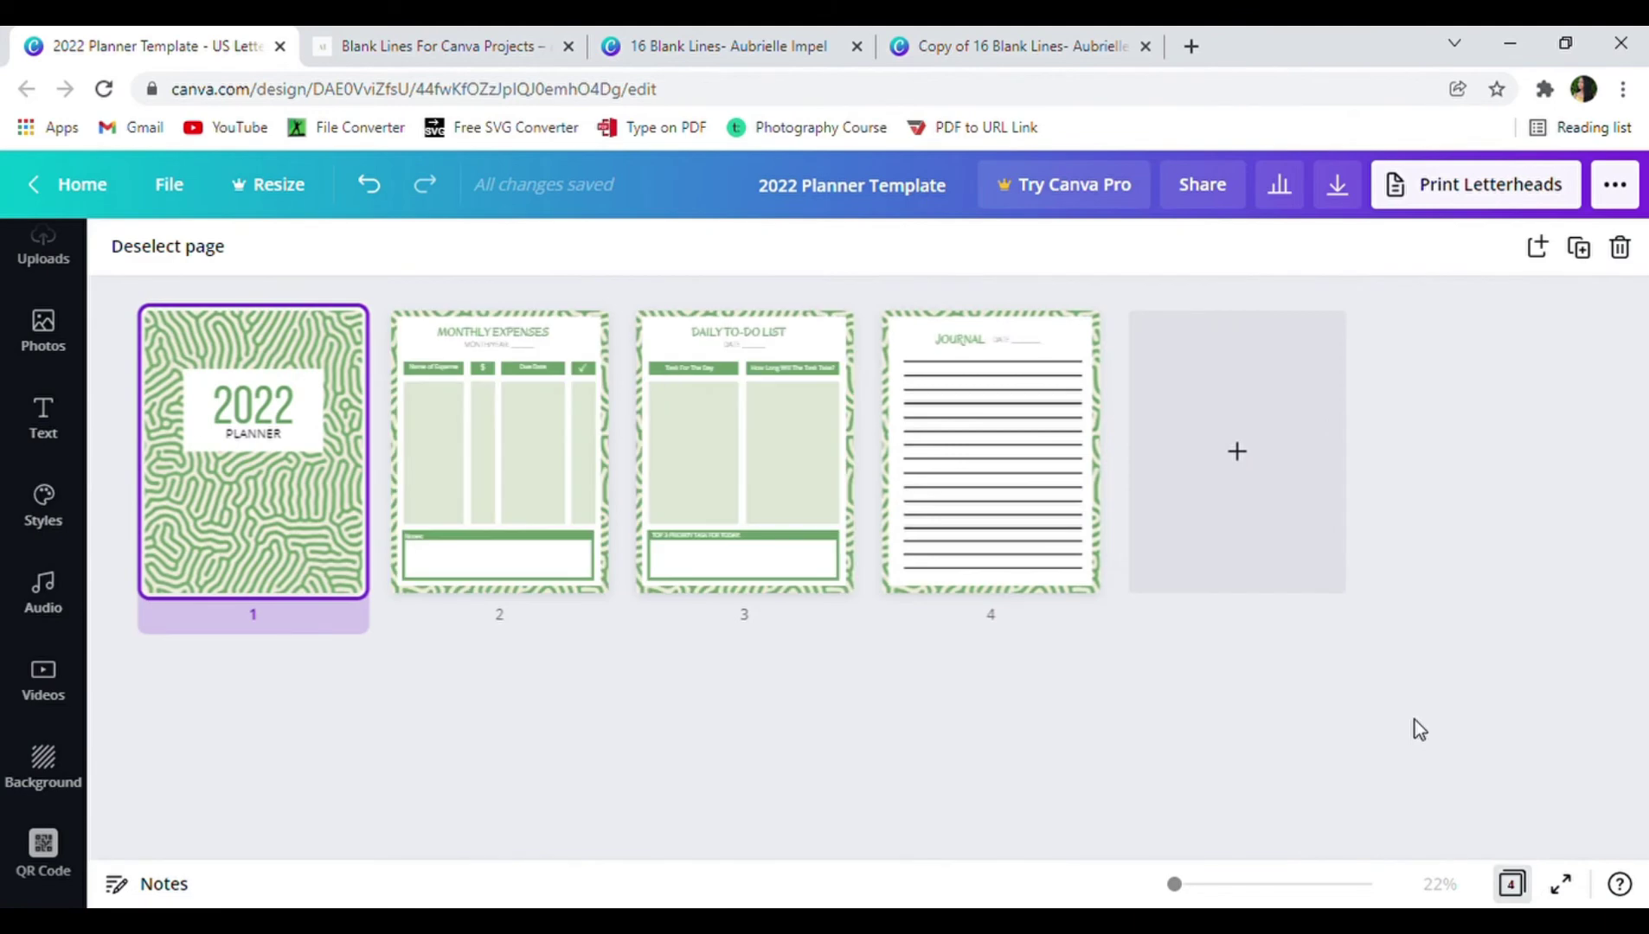